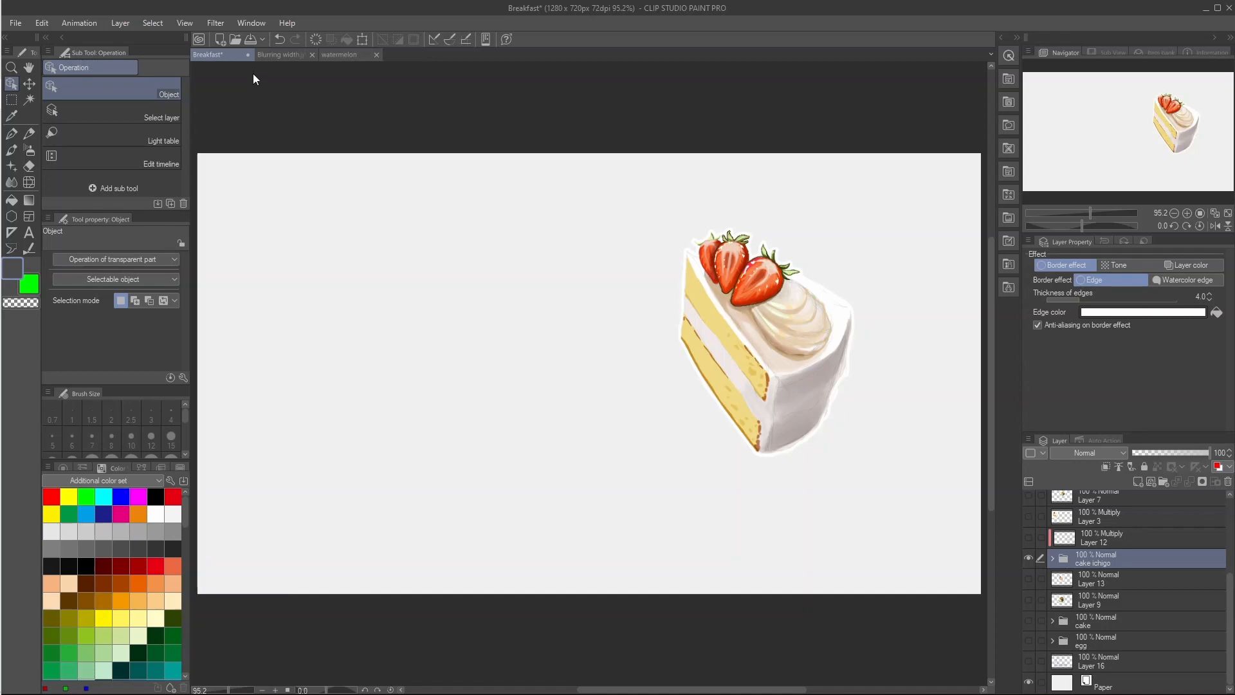
Step: Turn off the border effect on the cake ichigo folder and view the layer properties of Layer 8 and Layer 7 2
click(252, 21)
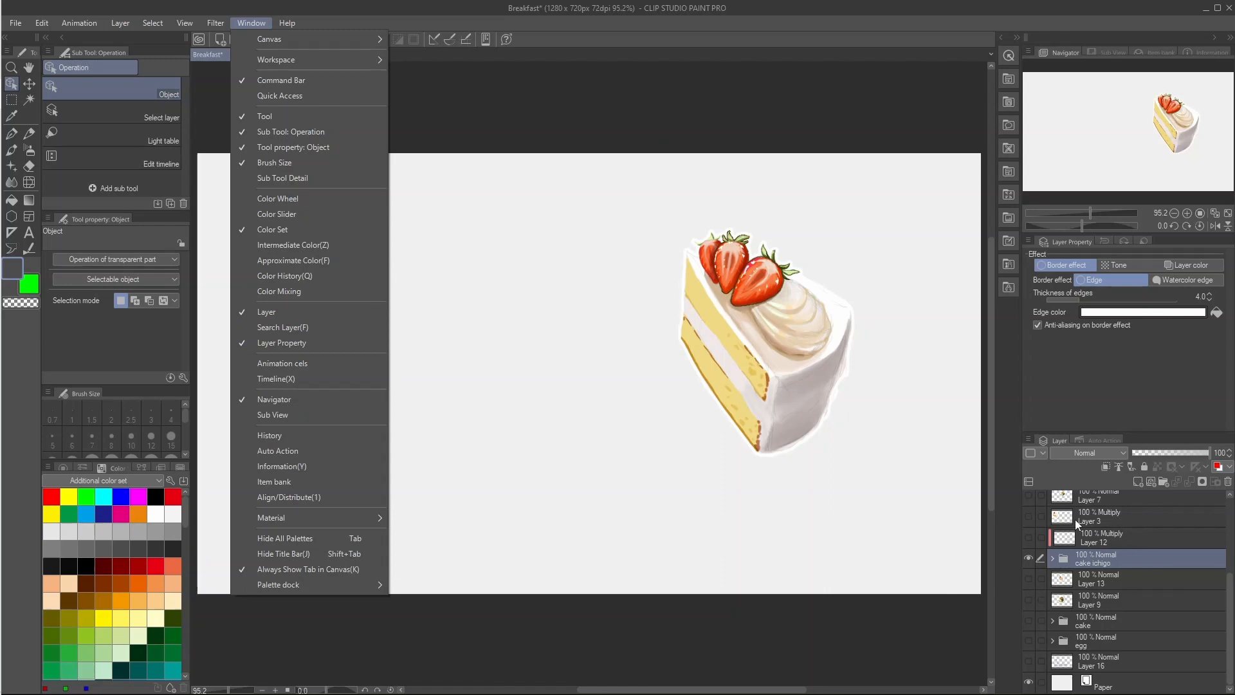
click(816, 117)
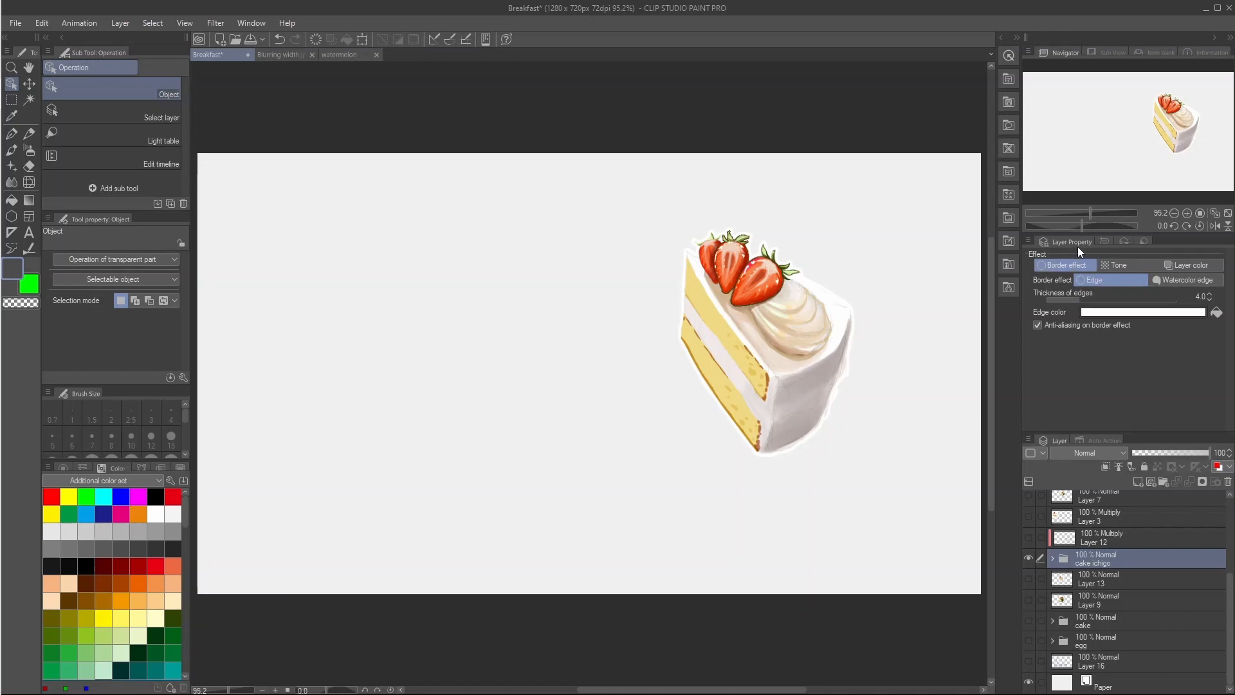
click(1066, 265)
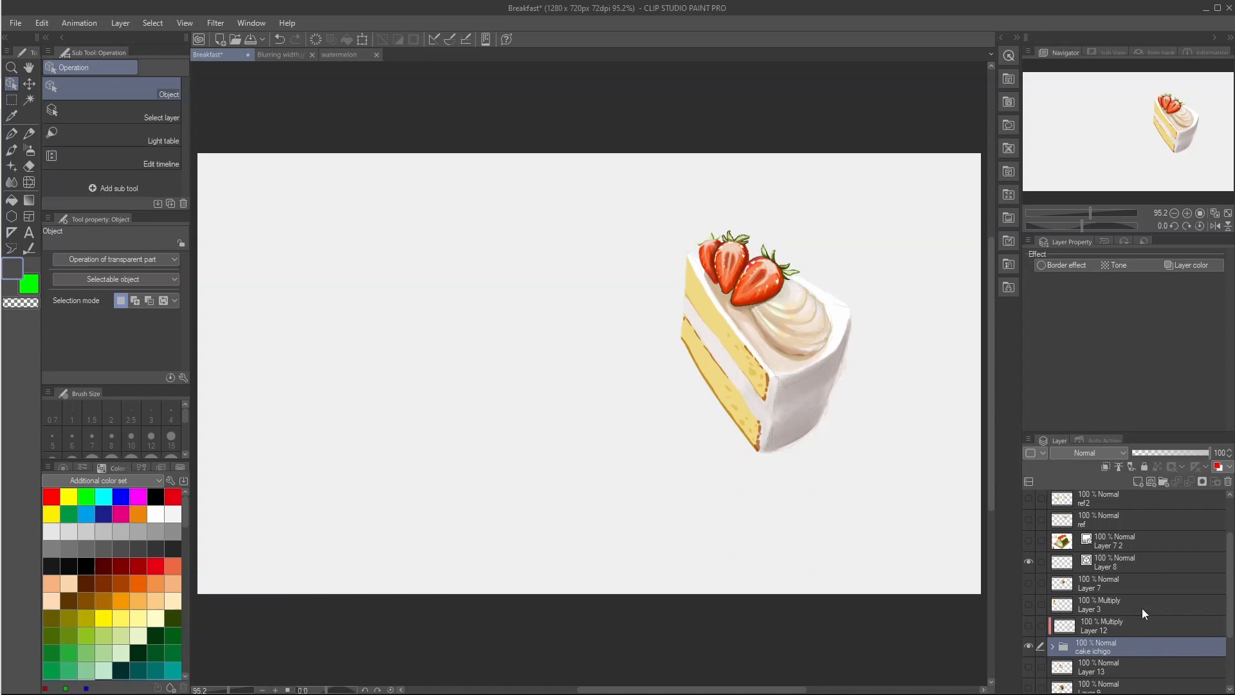
click(1151, 560)
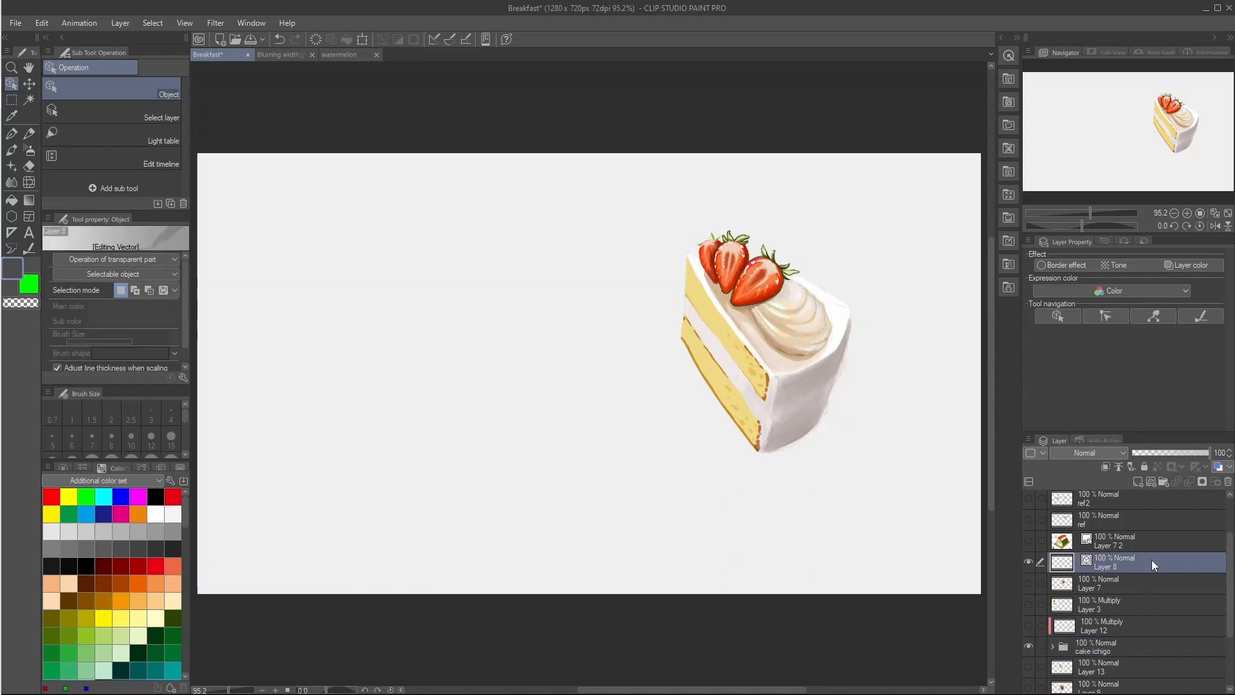
click(1160, 538)
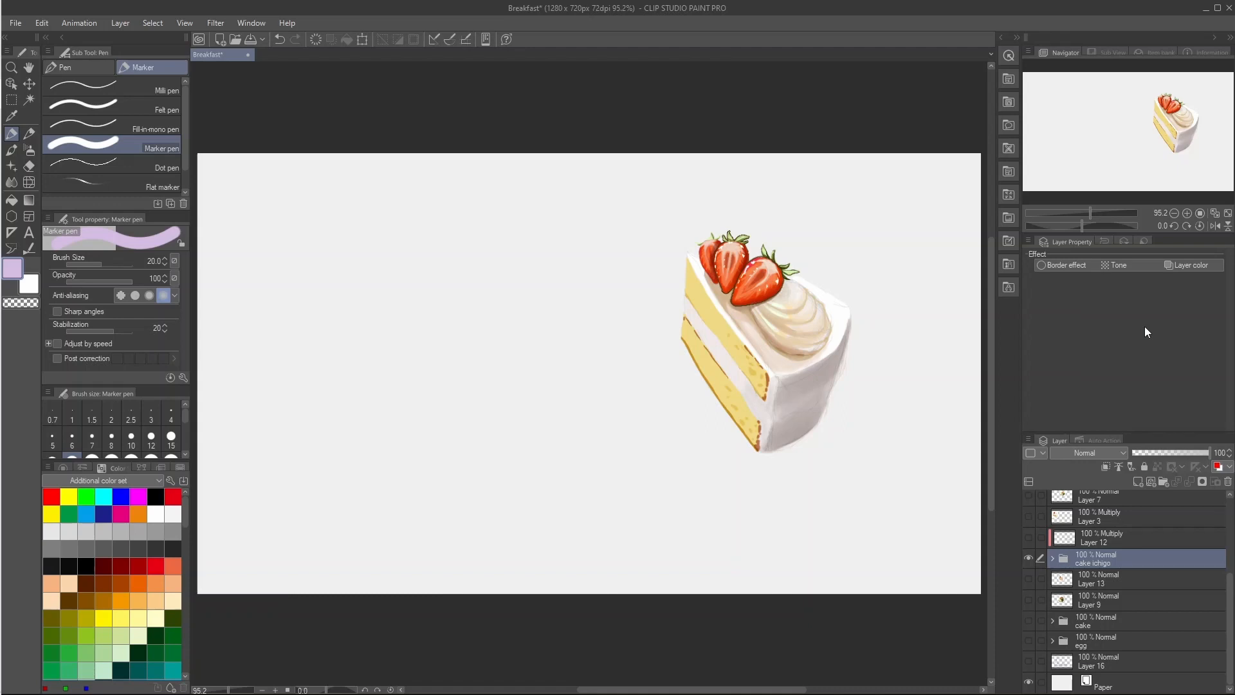
Step: Compare the strawberries of the Ichigo folder inside cake ichigo with the folder's border effect off and on
key(o)
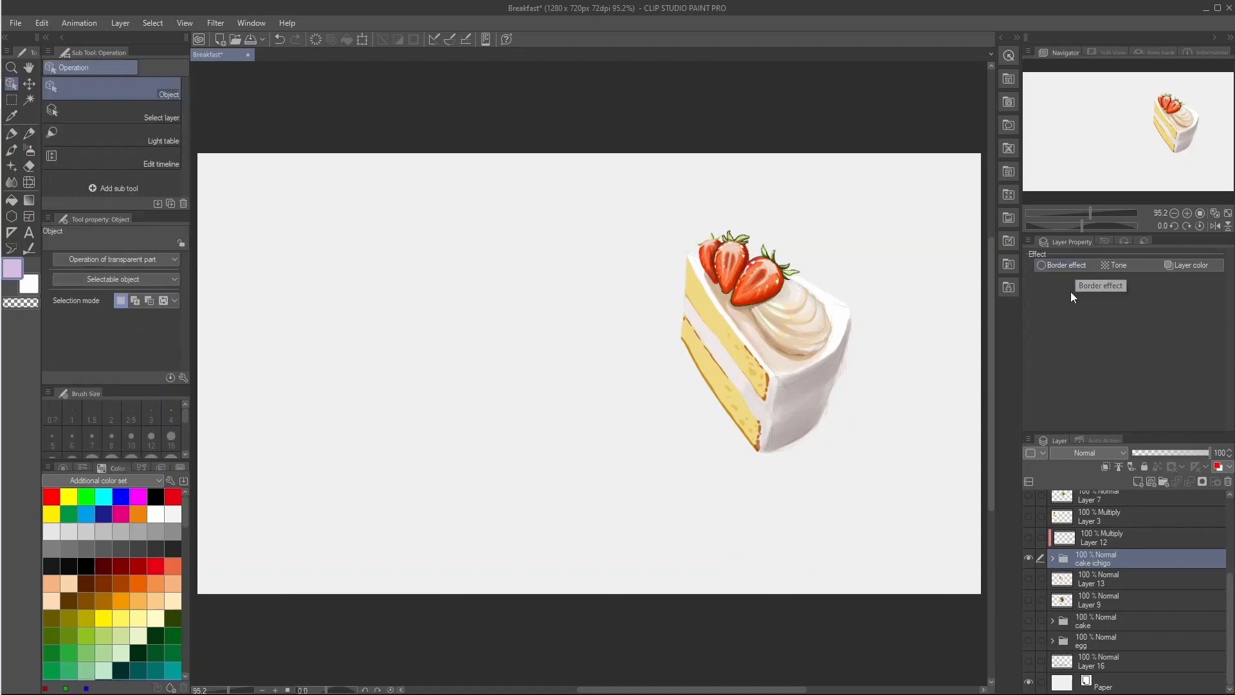
click(1053, 558)
click(1106, 578)
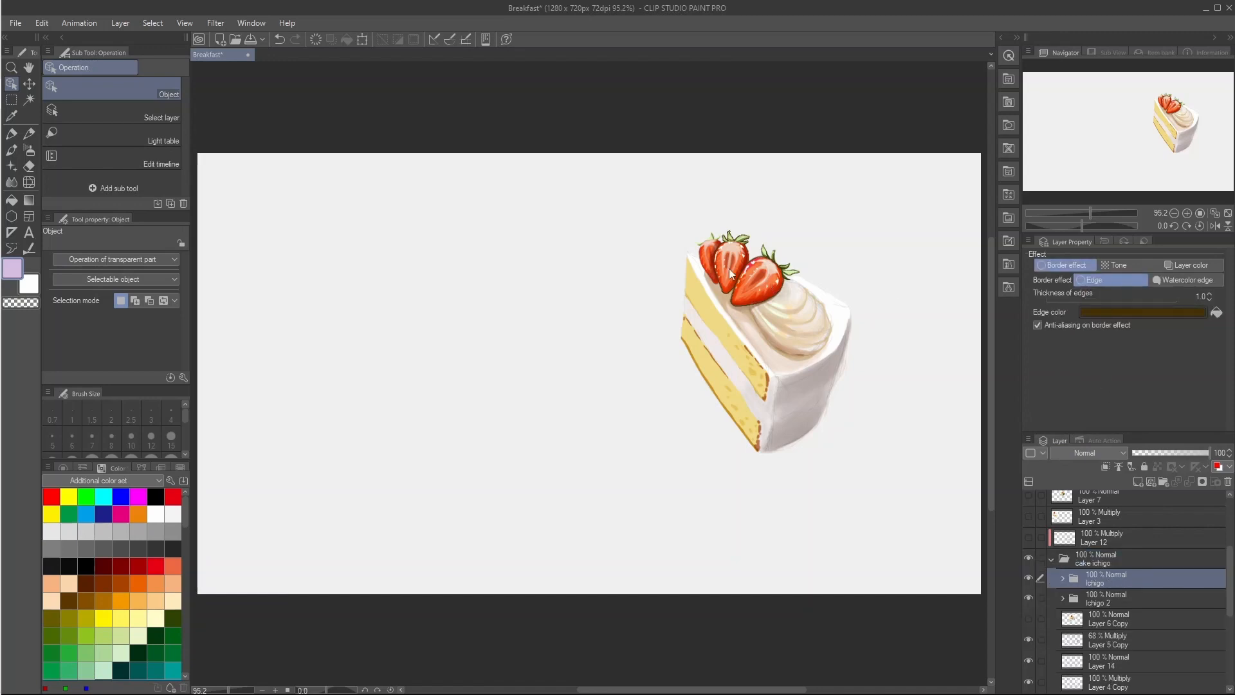
scroll(728, 268, up, 3)
click(1063, 264)
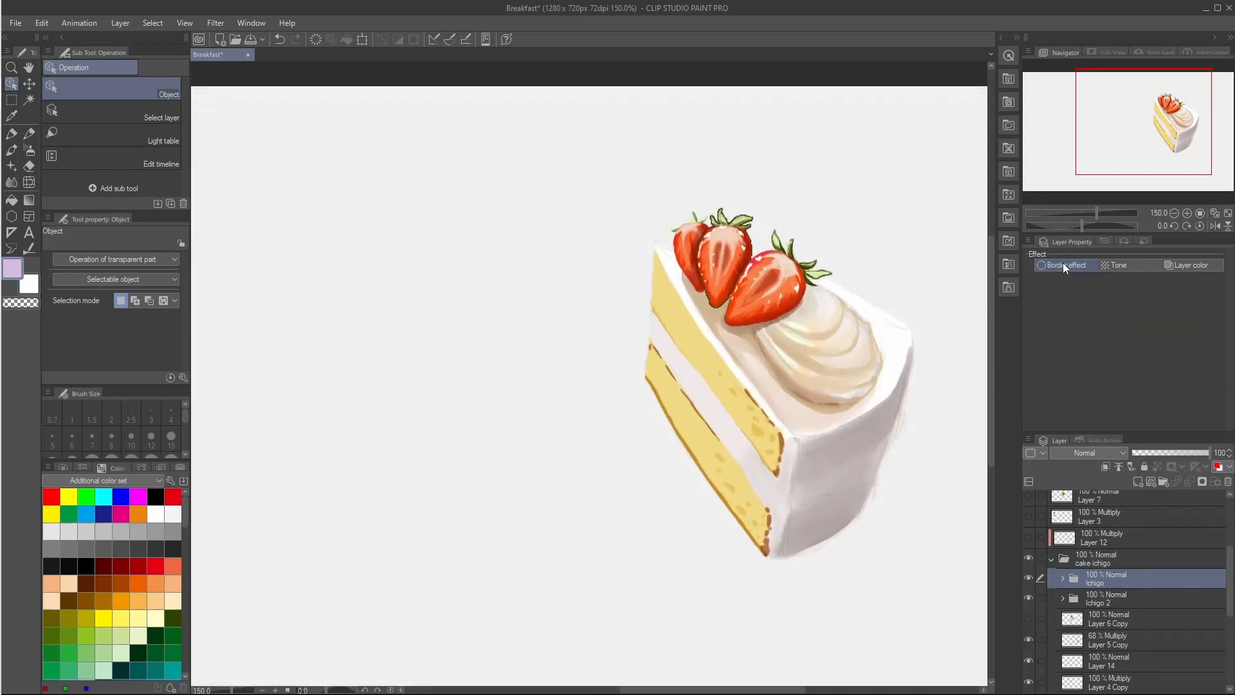
click(1063, 264)
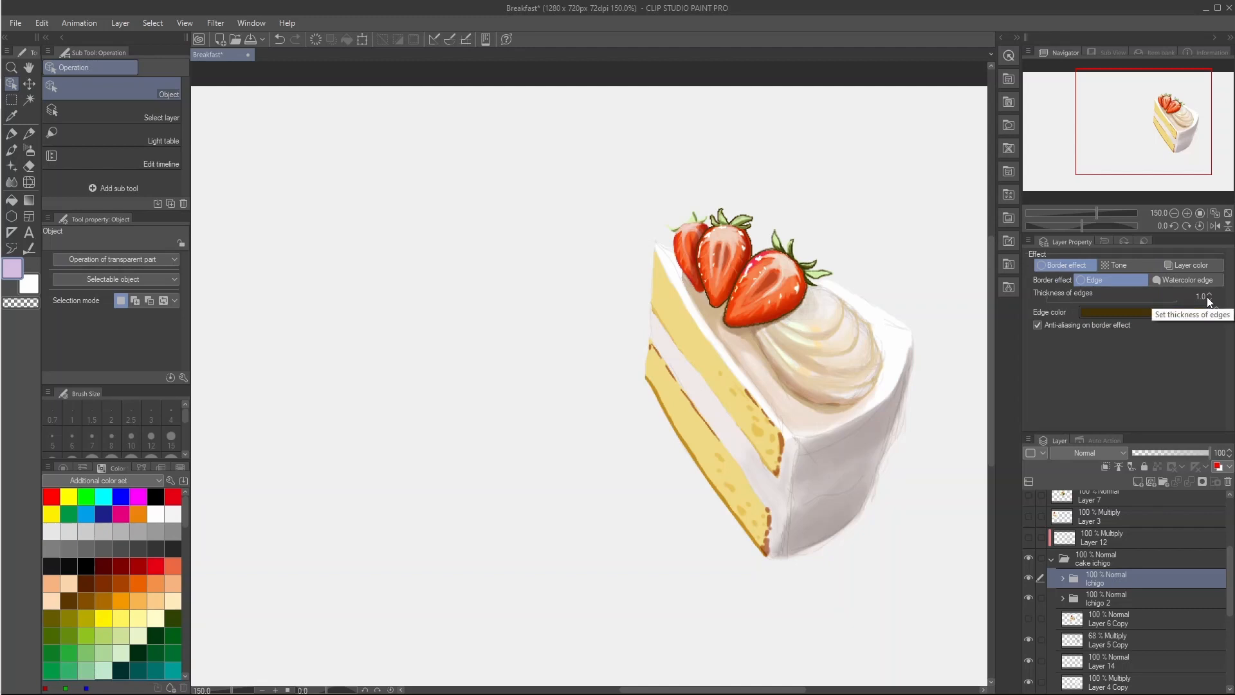
Step: Compare the Ichigo 2 folder with its border effect off and on
click(1088, 595)
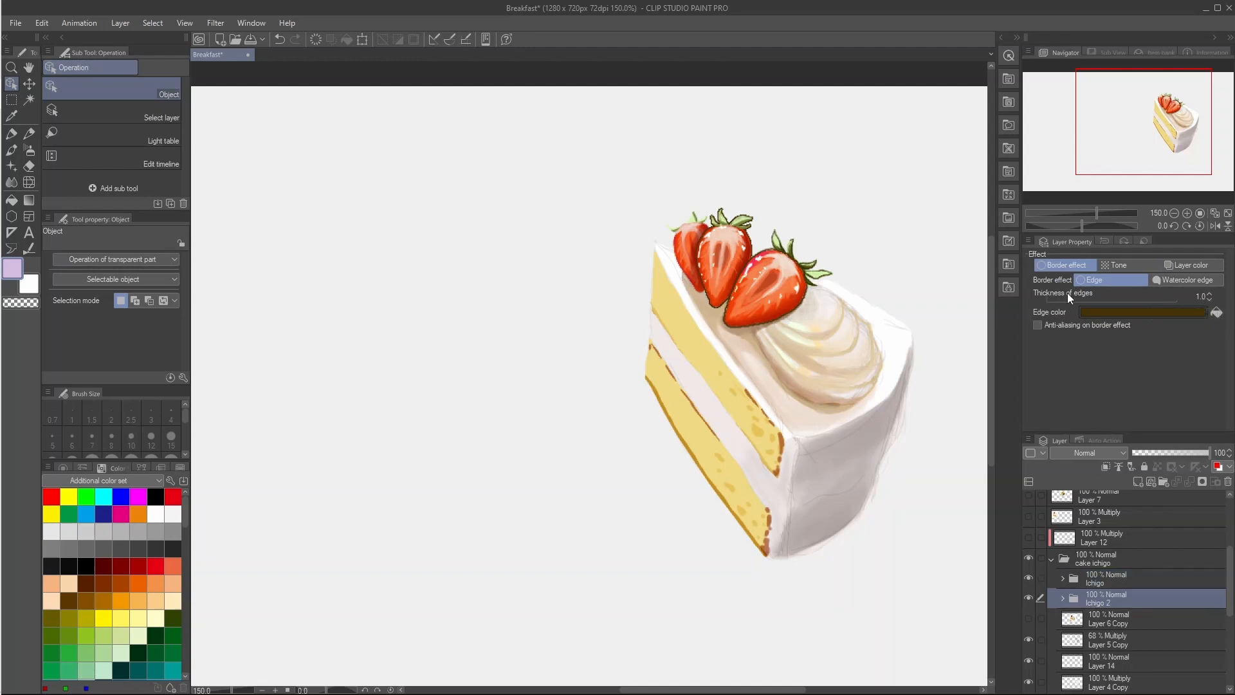
click(1066, 265)
click(1067, 265)
Step: Turn on the border effect for the whole cake ichigo folder with an edge thickness of 4.0
click(1070, 559)
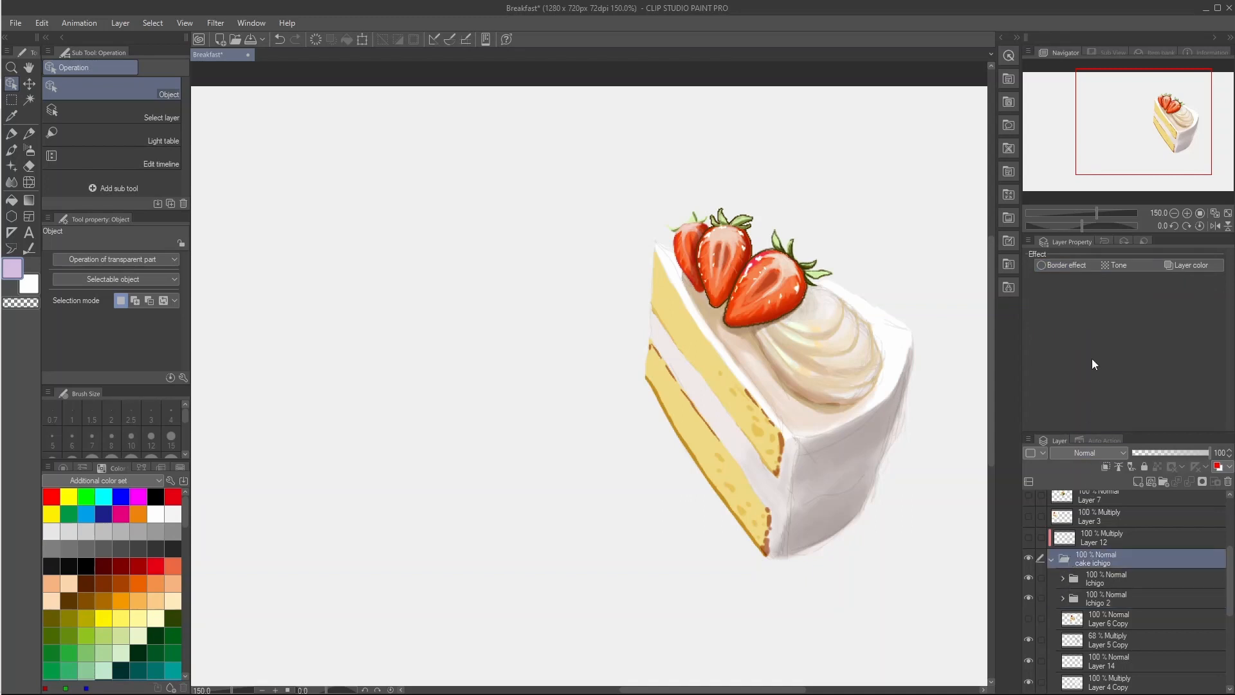
click(1076, 265)
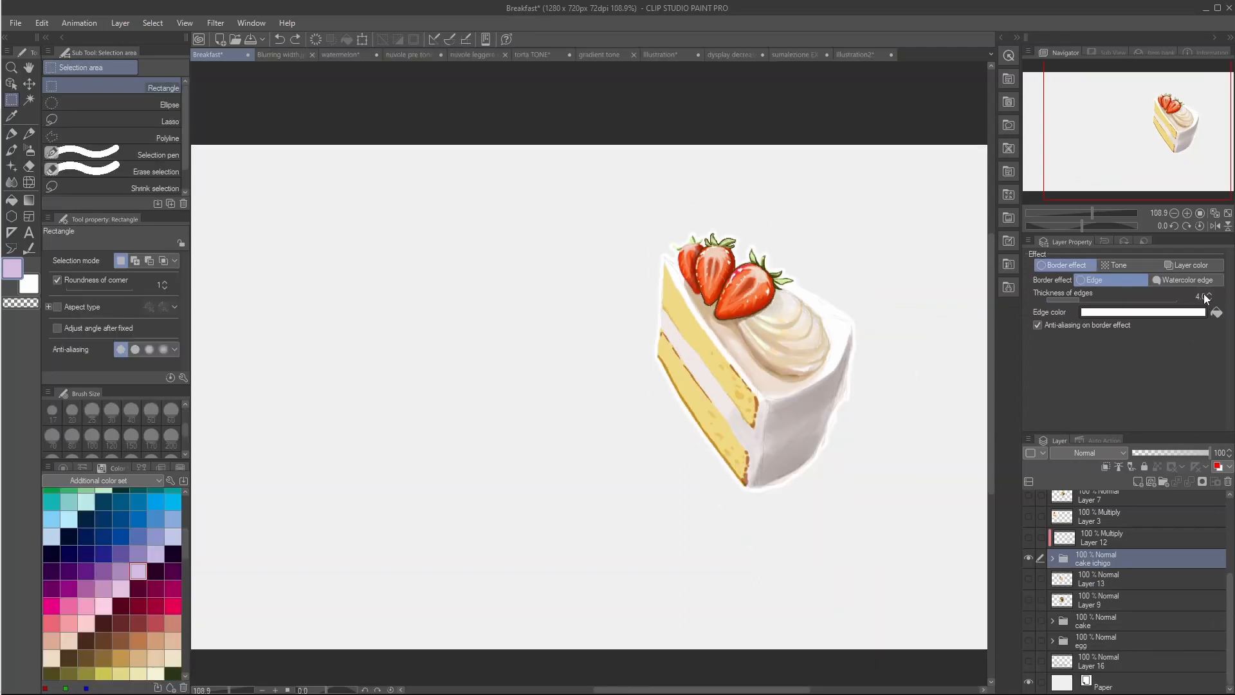
click(1209, 294)
click(1209, 294)
click(1210, 300)
Step: Try light pink FAB8B8 as the edge color of the cake ichigo border, and undo it
click(1179, 313)
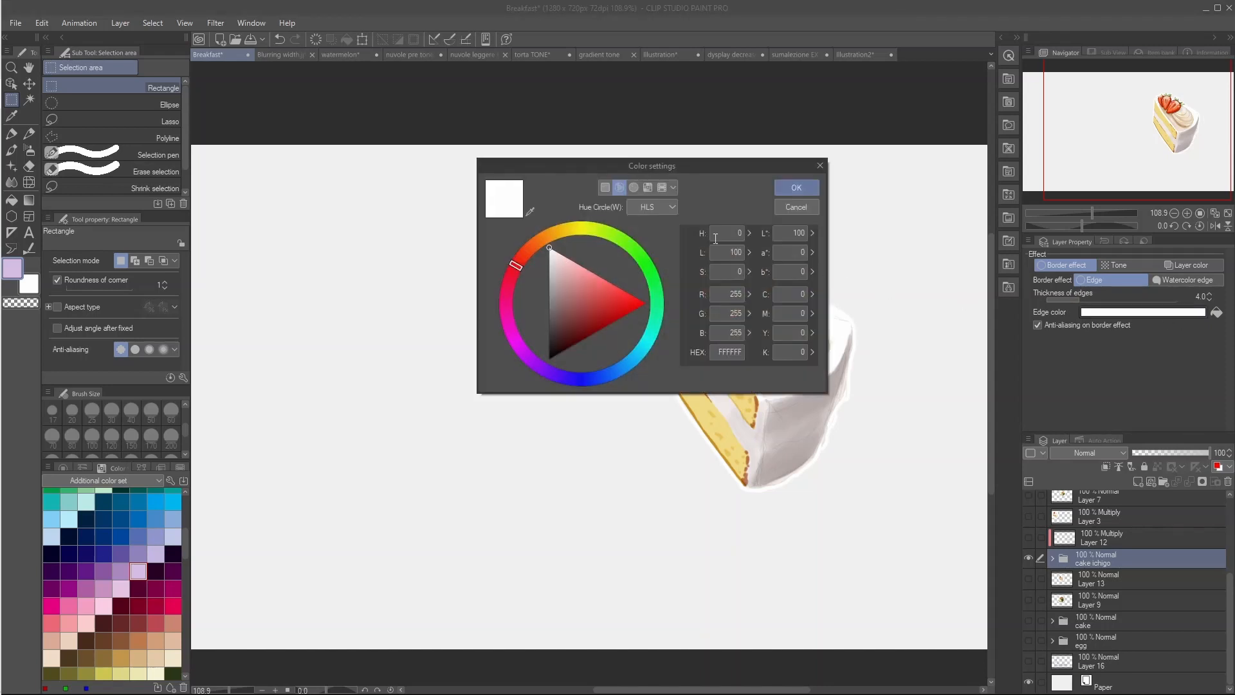
click(572, 264)
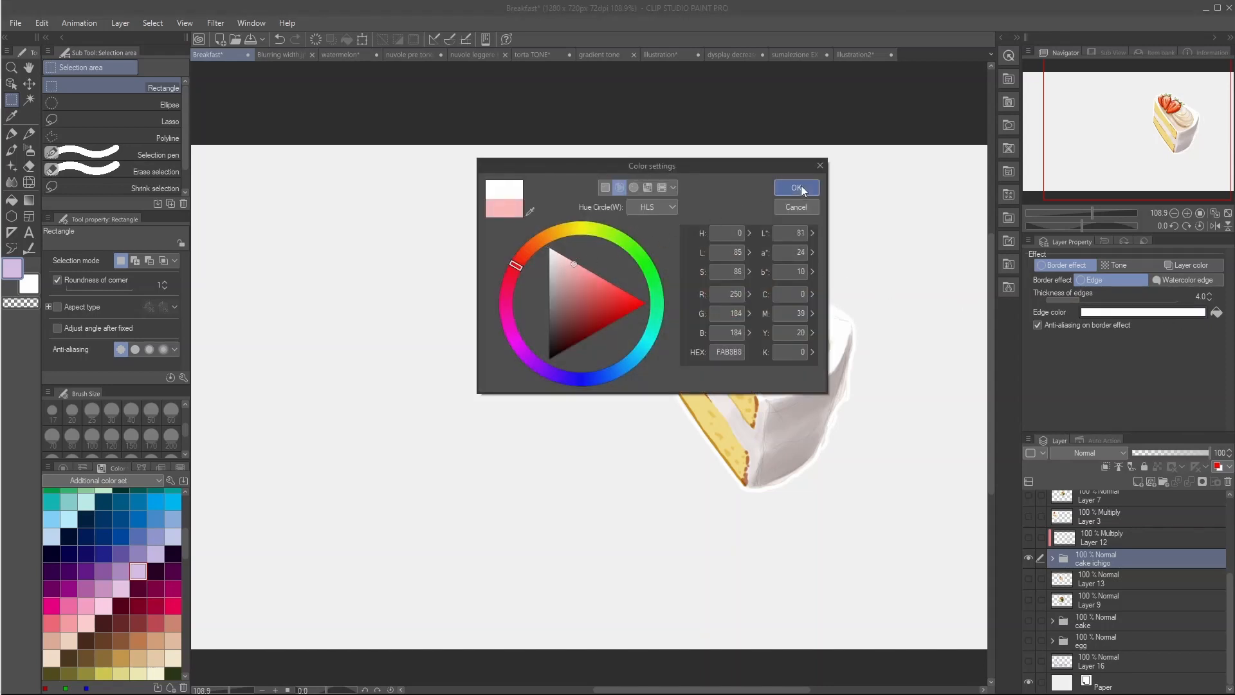
click(801, 189)
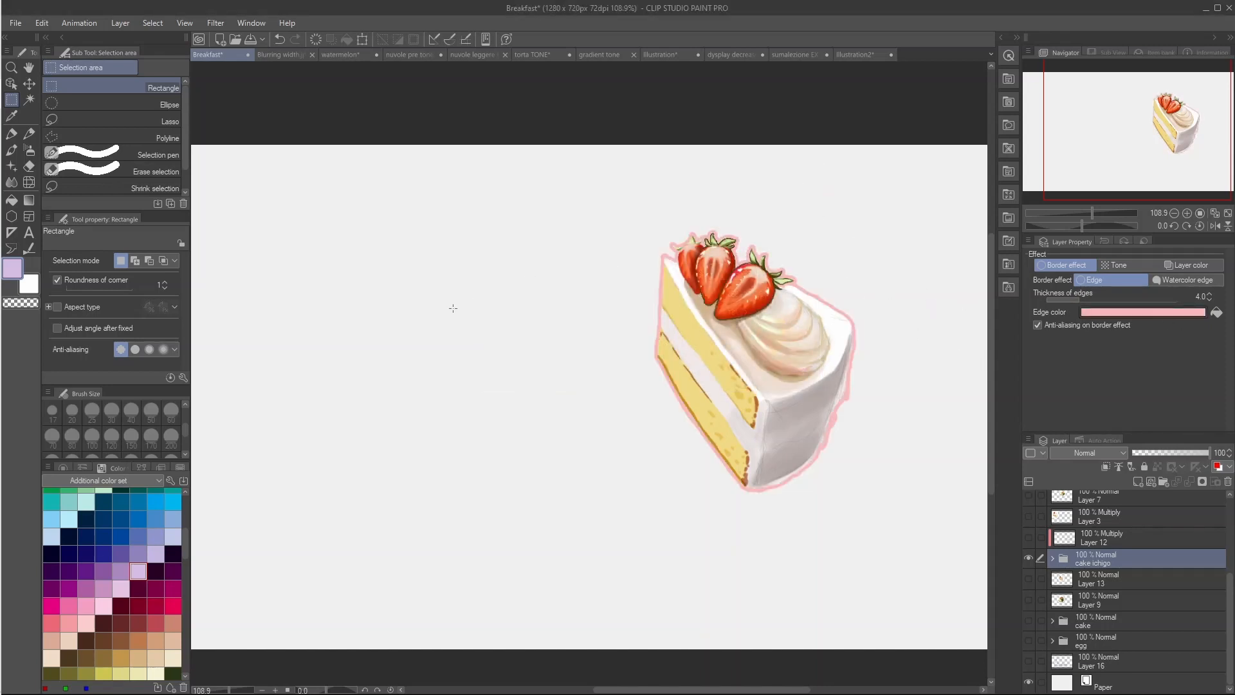
key(ctrl+z)
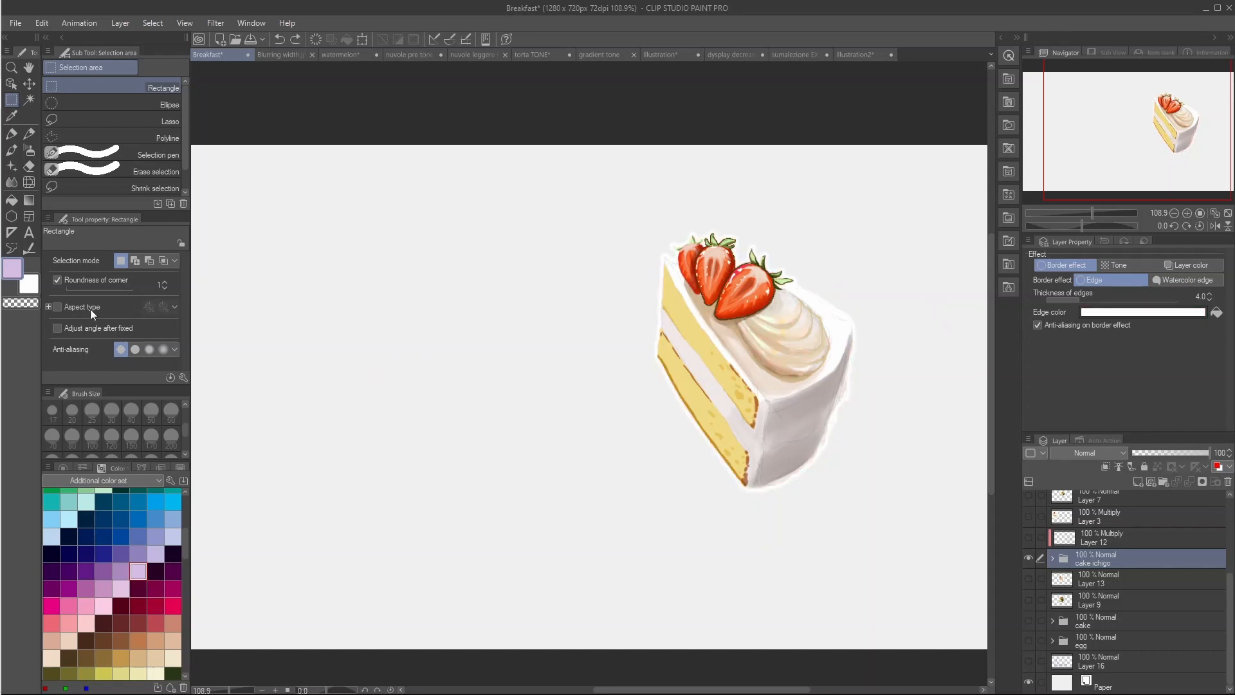
Step: Try the light purple main drawing color as the edge color of the cake ichigo border, and undo it
click(13, 266)
click(1216, 314)
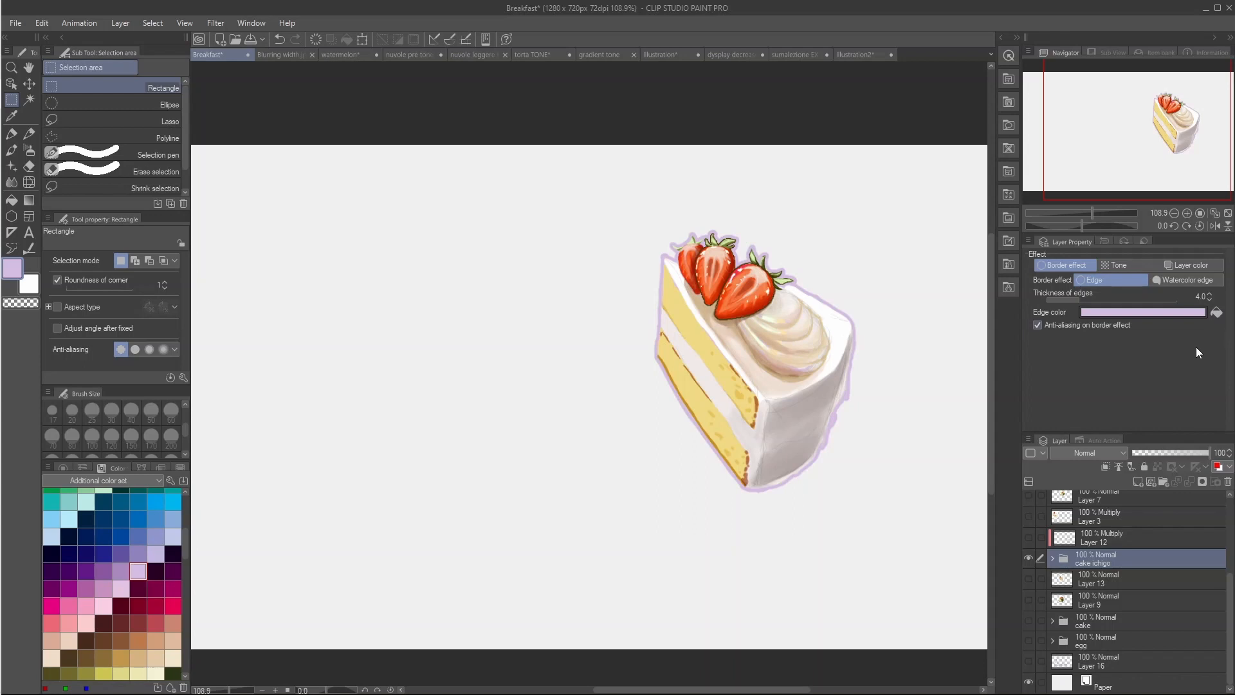
key(ctrl+z)
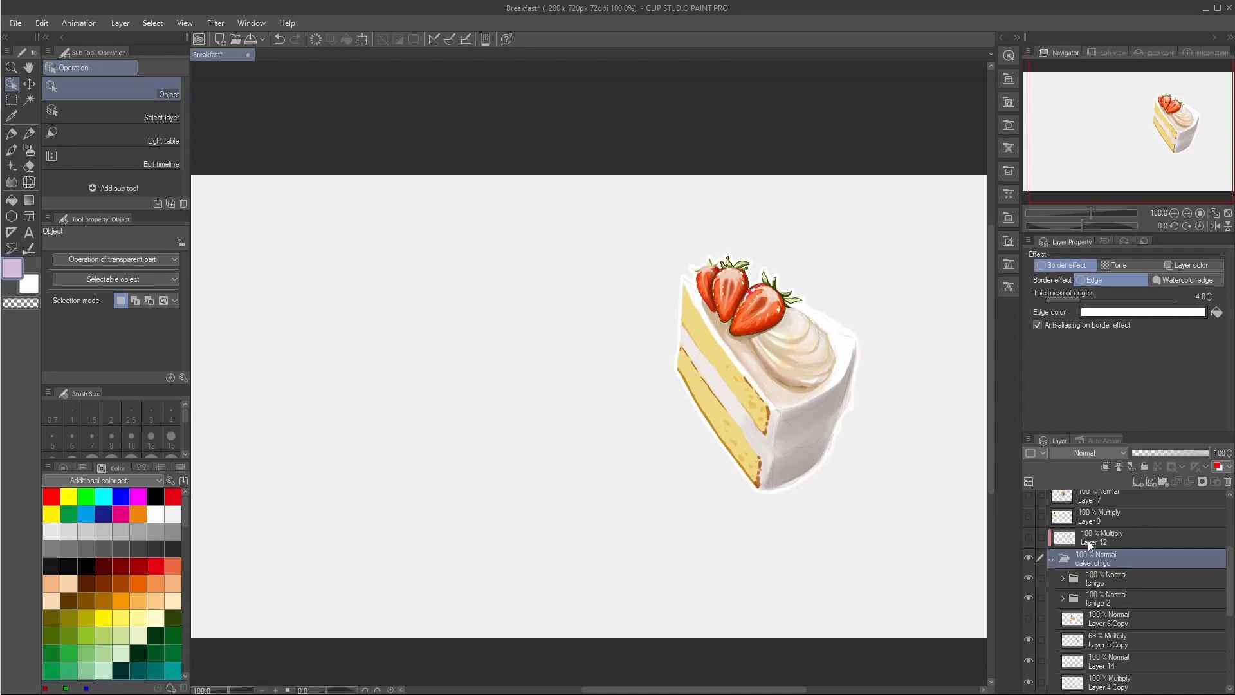
Step: Collapse the cake ichigo folder and show the clipped Multiply Layer 12 above it, comparing the cake with and without its shading
click(1051, 558)
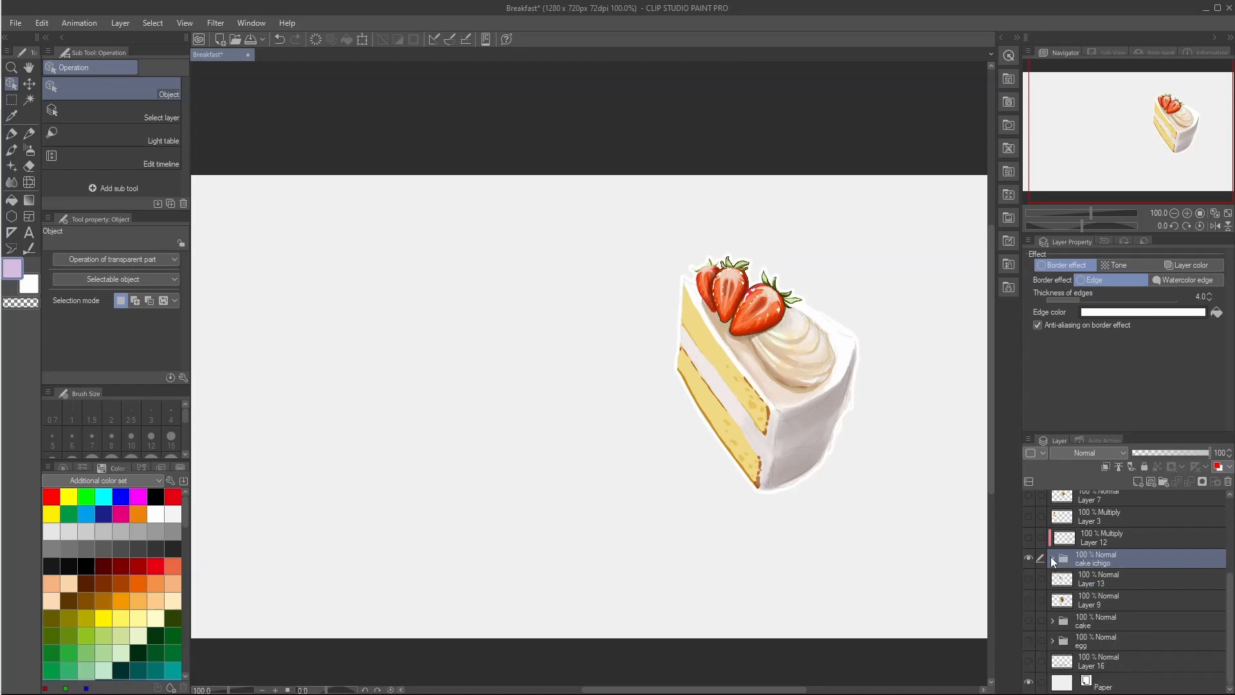
click(1087, 536)
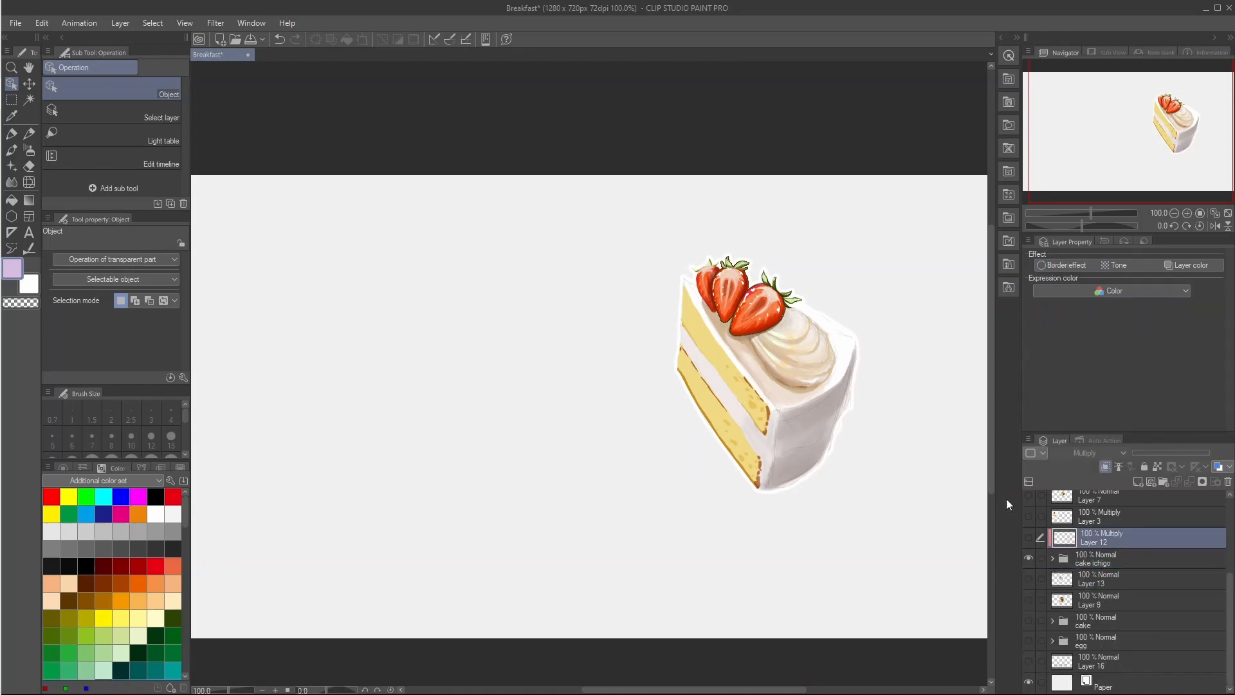
scroll(802, 366, up, 3)
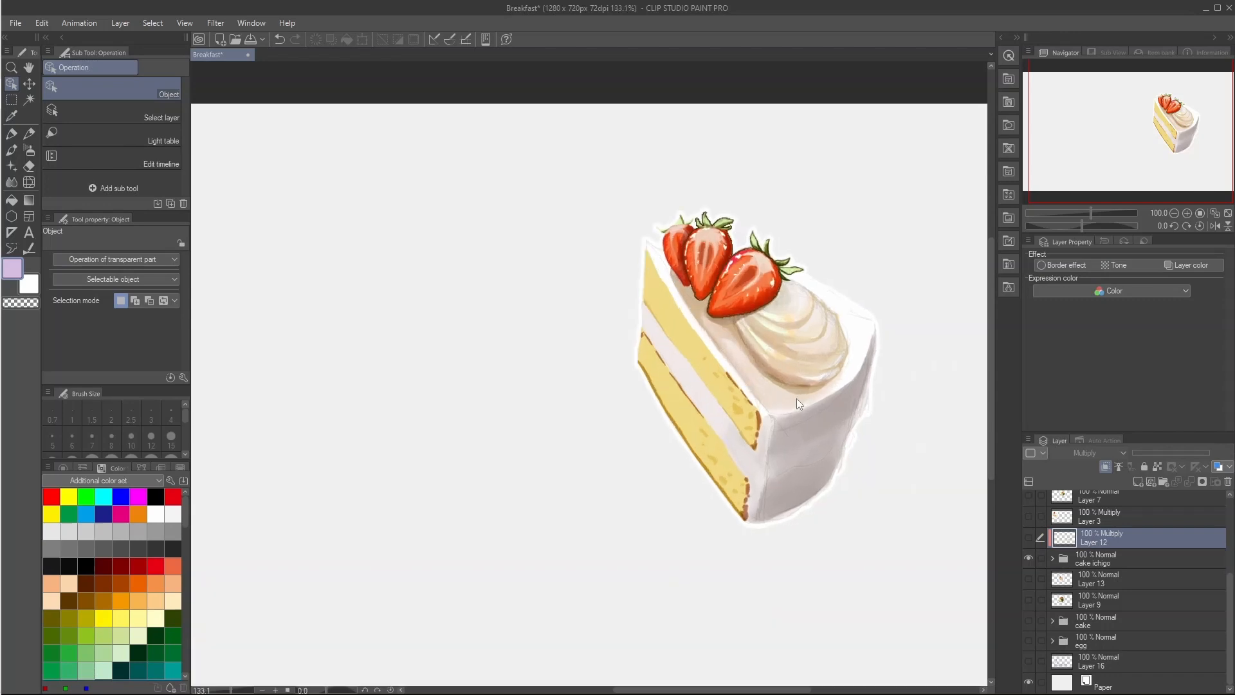
click(1029, 538)
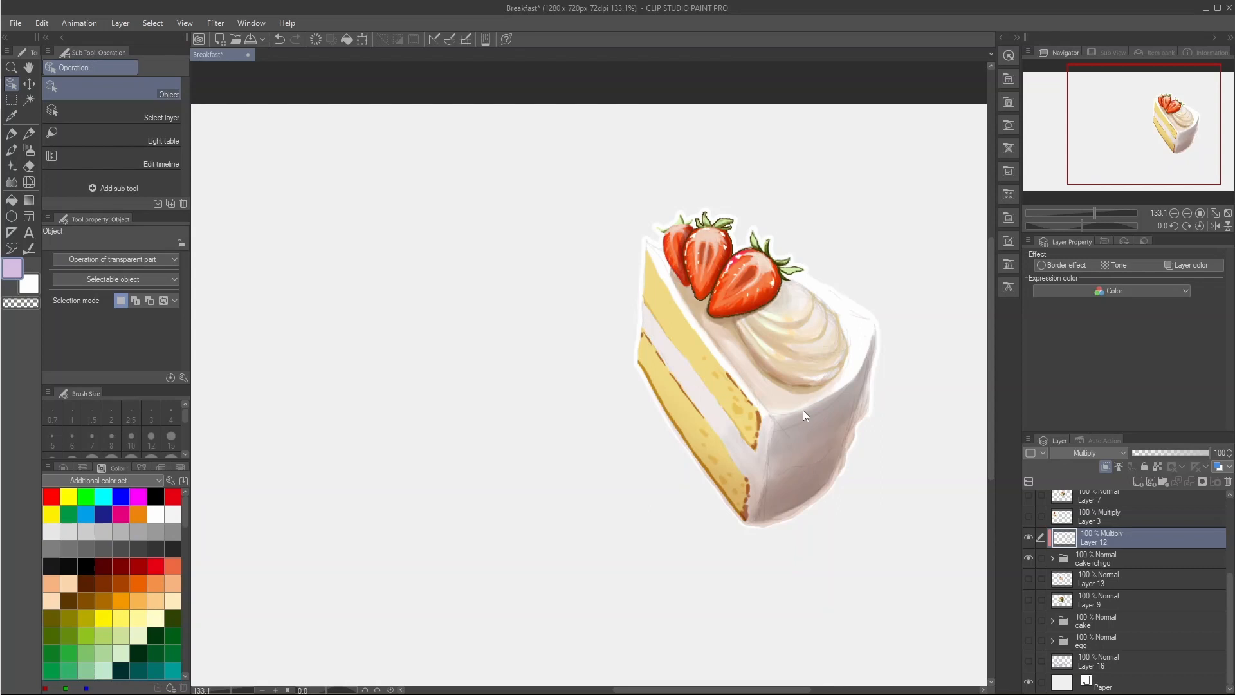
scroll(803, 411, up, 1)
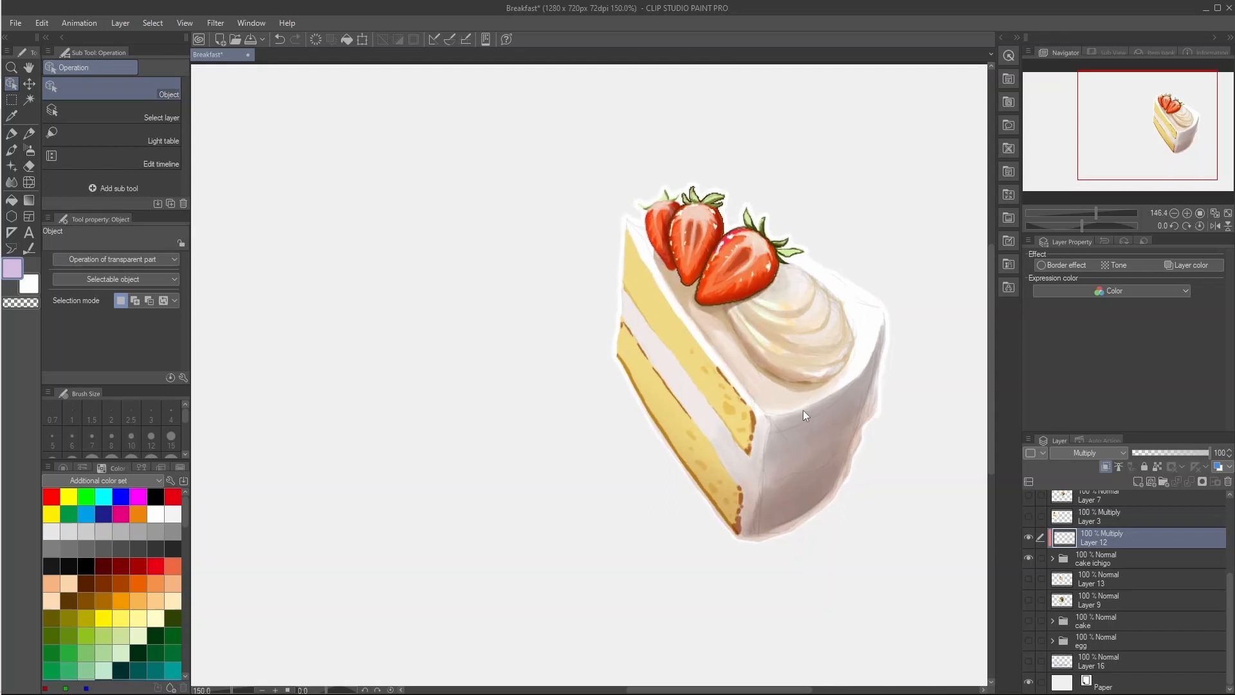
click(1032, 537)
click(1032, 536)
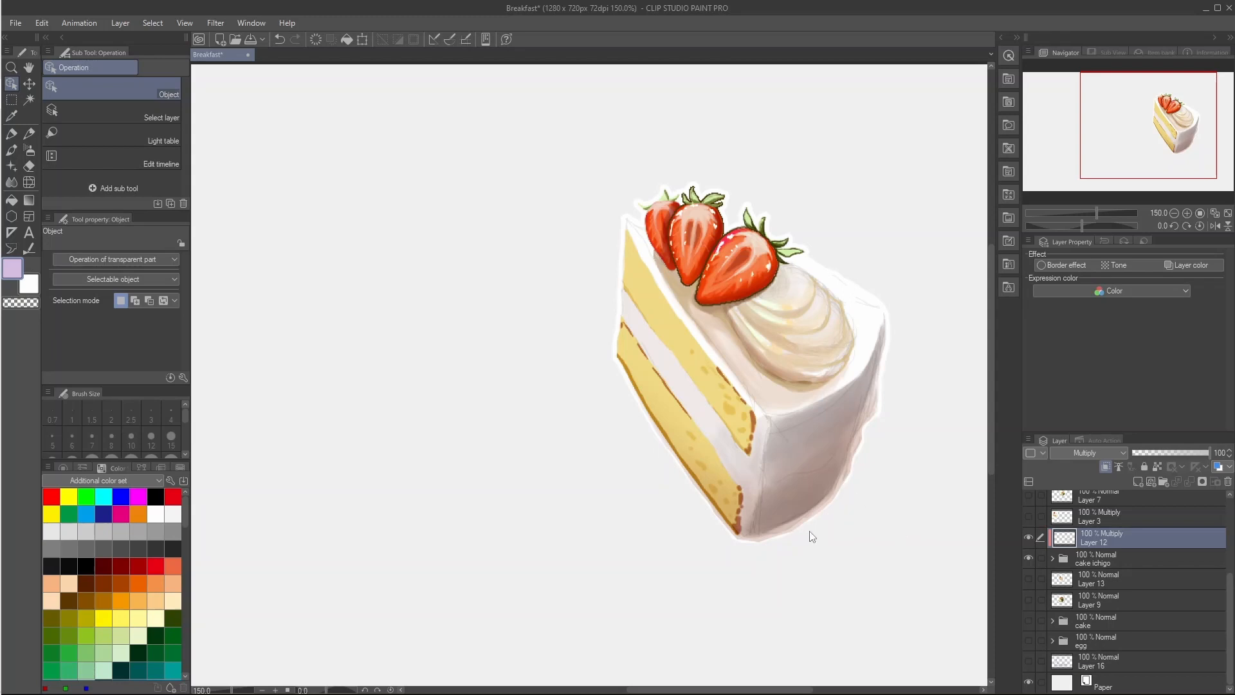
scroll(824, 532, down, 2)
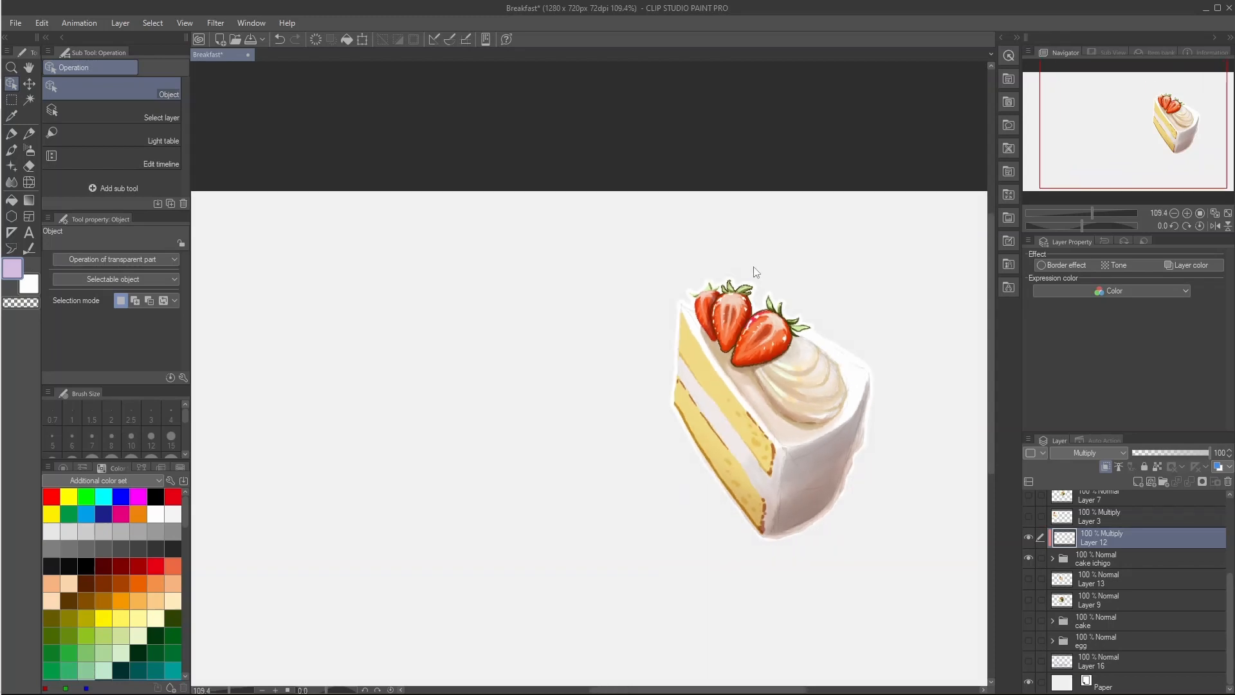
scroll(804, 418, down, 1)
scroll(764, 402, up, 2)
scroll(766, 406, up, 1)
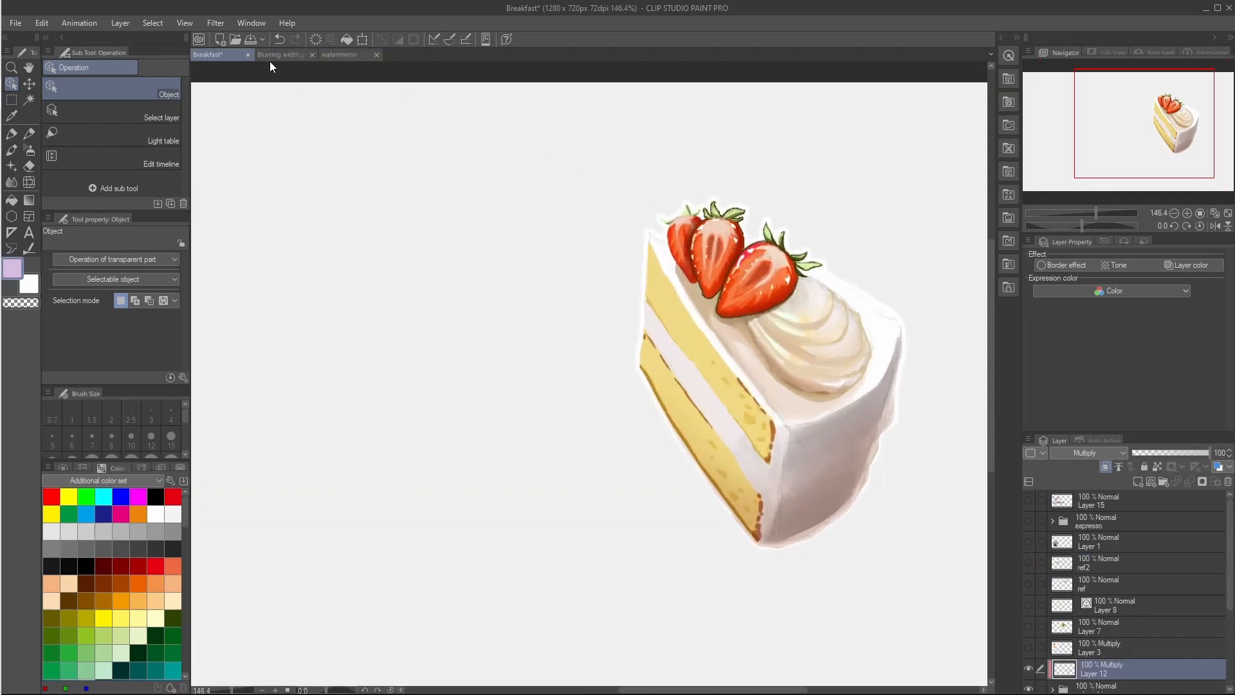
Step: Switch to the watermelon canvas and examine the border effect settings of Layer 2 and Layer 1 Copy, and go to the Blurring width canvas
click(339, 55)
scroll(683, 315, up, 2)
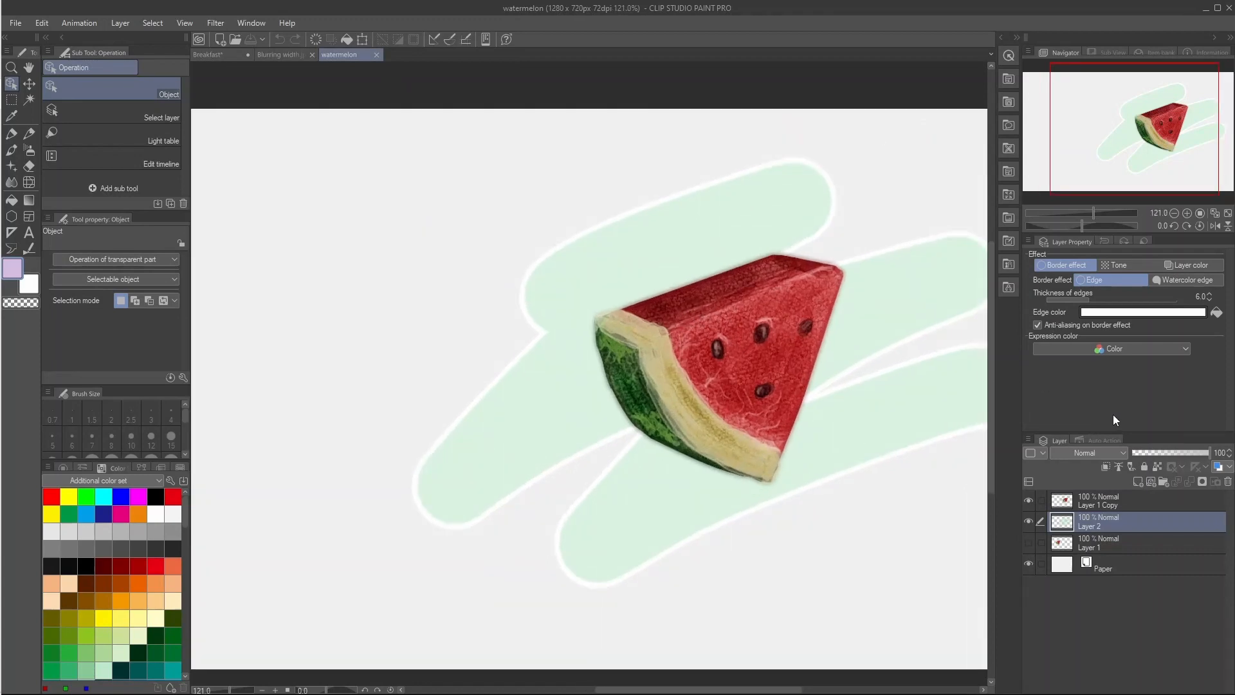
click(1099, 504)
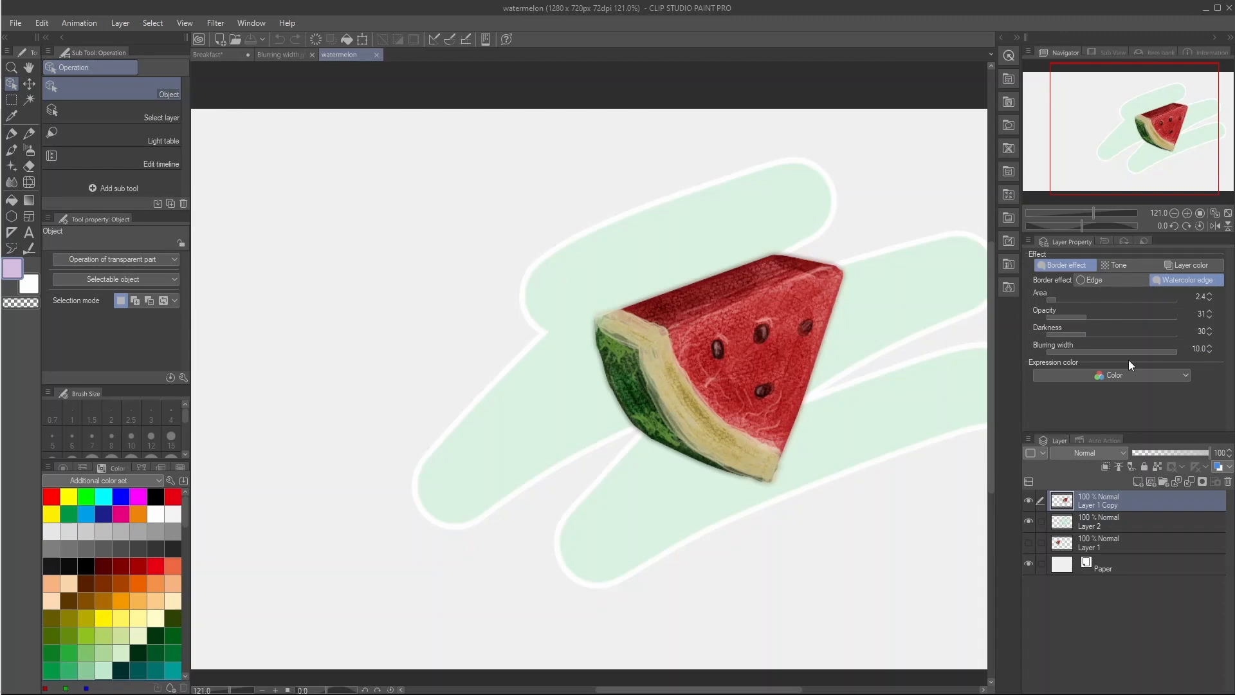
click(280, 55)
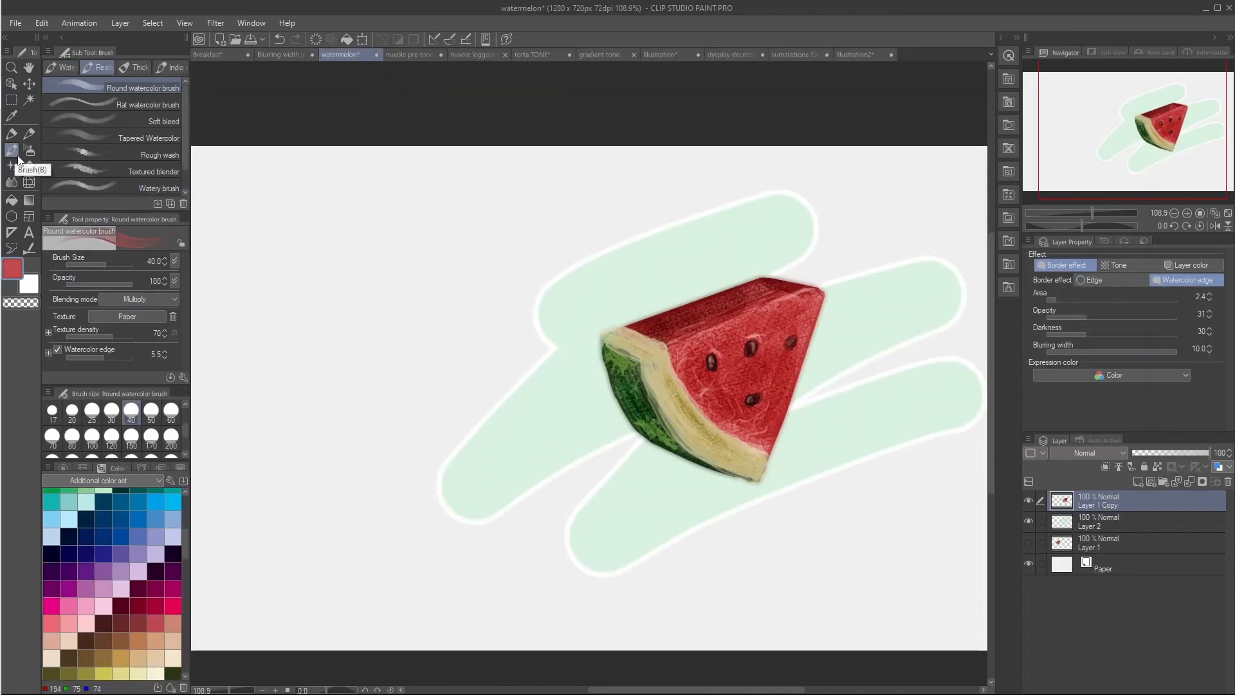
Step: Set the Round watercolor brush's watercolor edge to 4.2 in its detailed sub tool settings
click(183, 377)
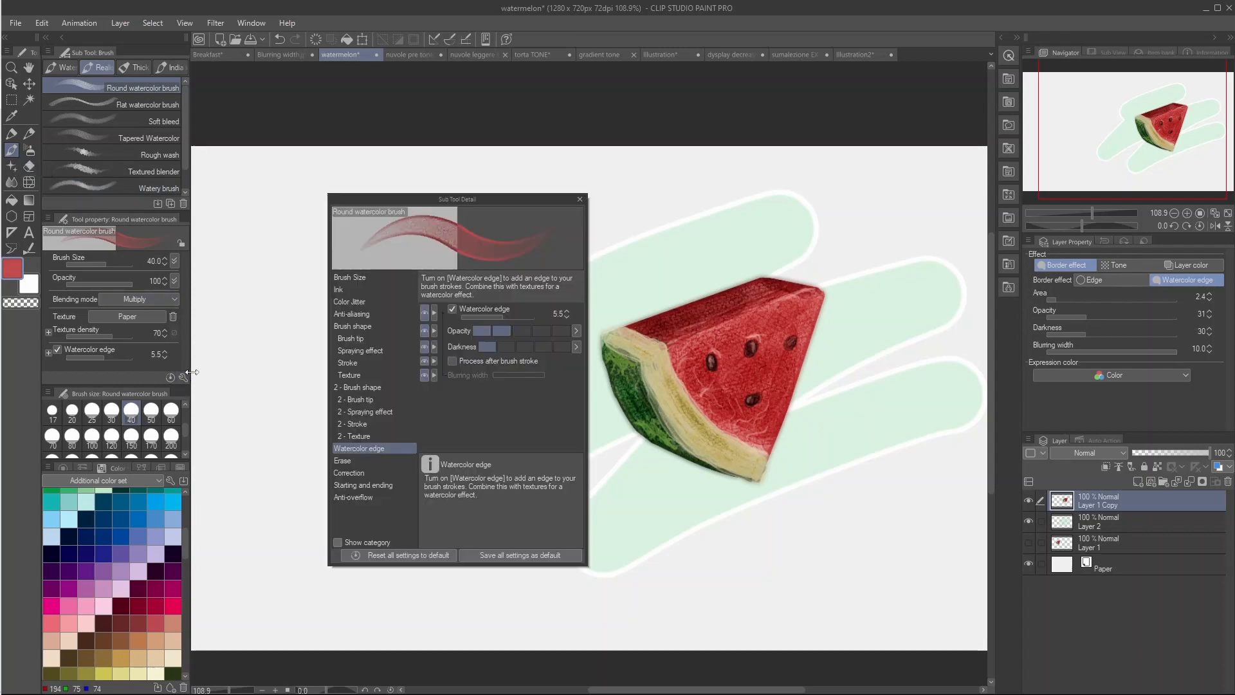
click(380, 448)
drag(495, 322, 510, 322)
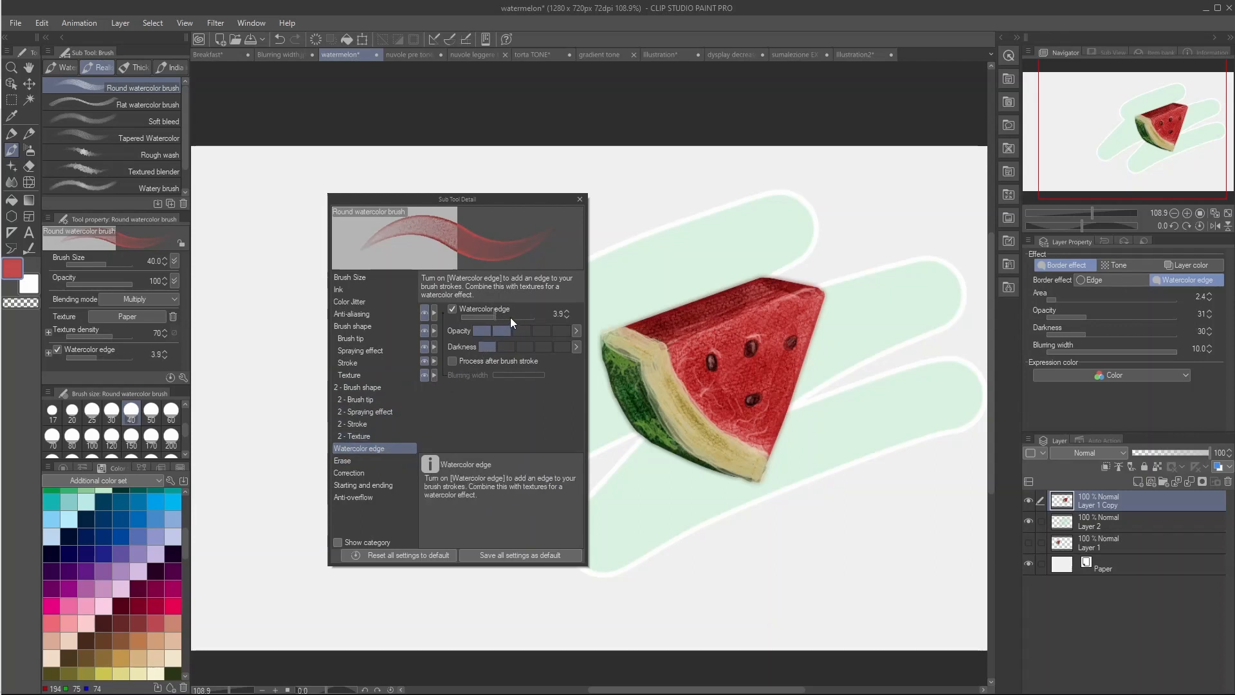
click(496, 315)
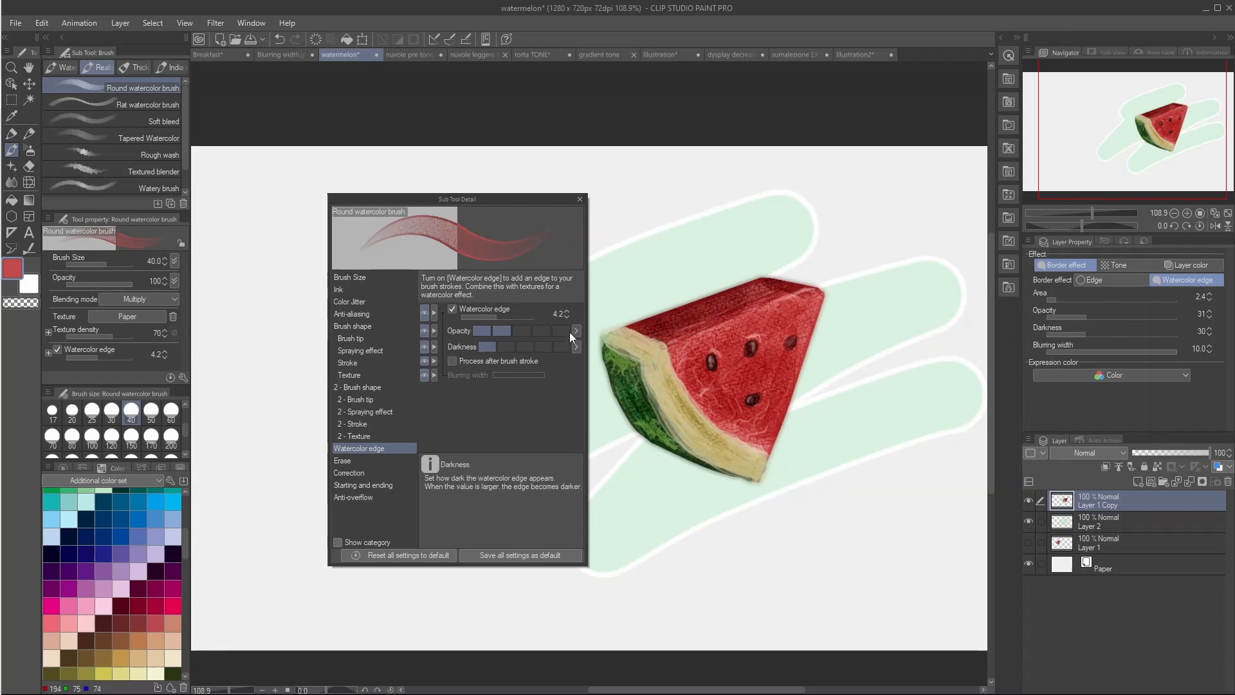
click(581, 199)
Step: Add a new raster layer on the watermelon canvas with an Edge border effect and select the Marker pen
key(ctrl+shift+n)
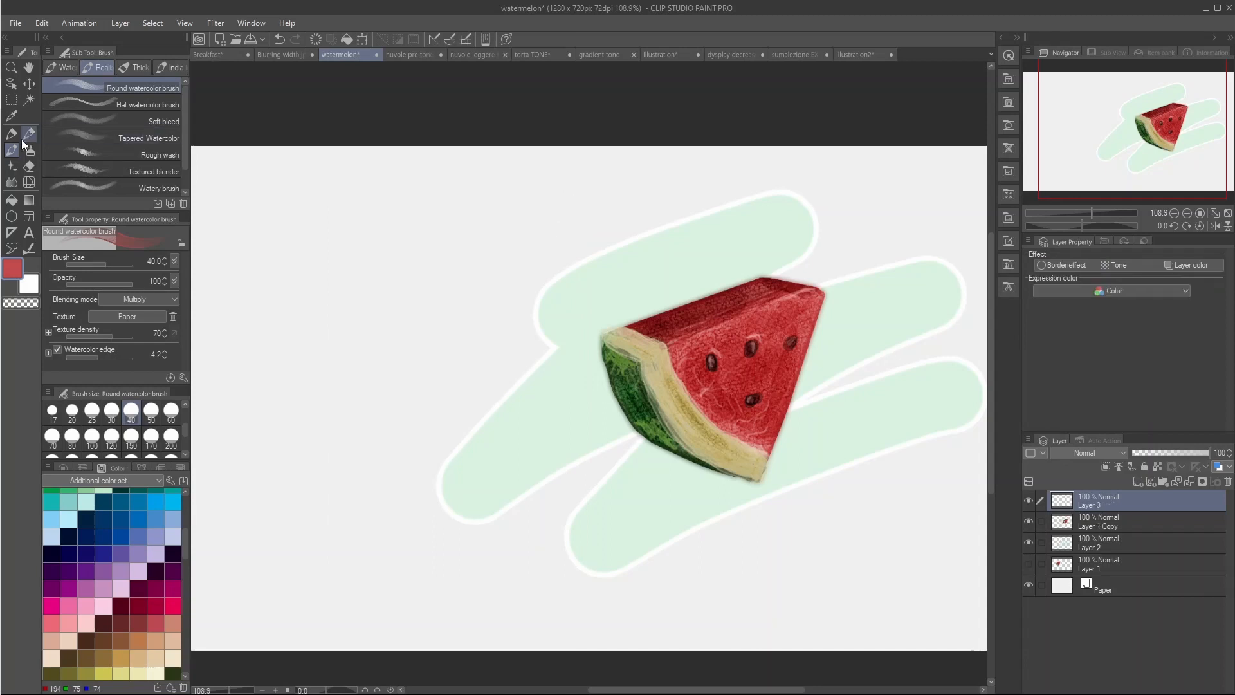
click(13, 134)
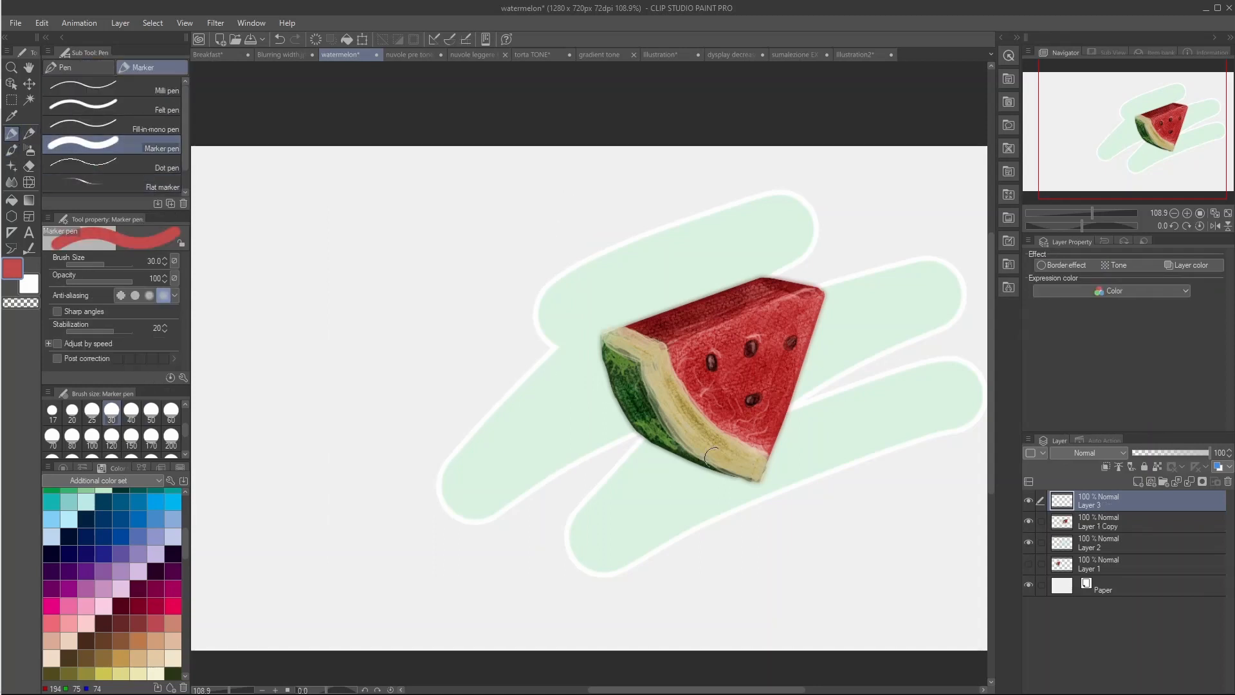
click(1067, 264)
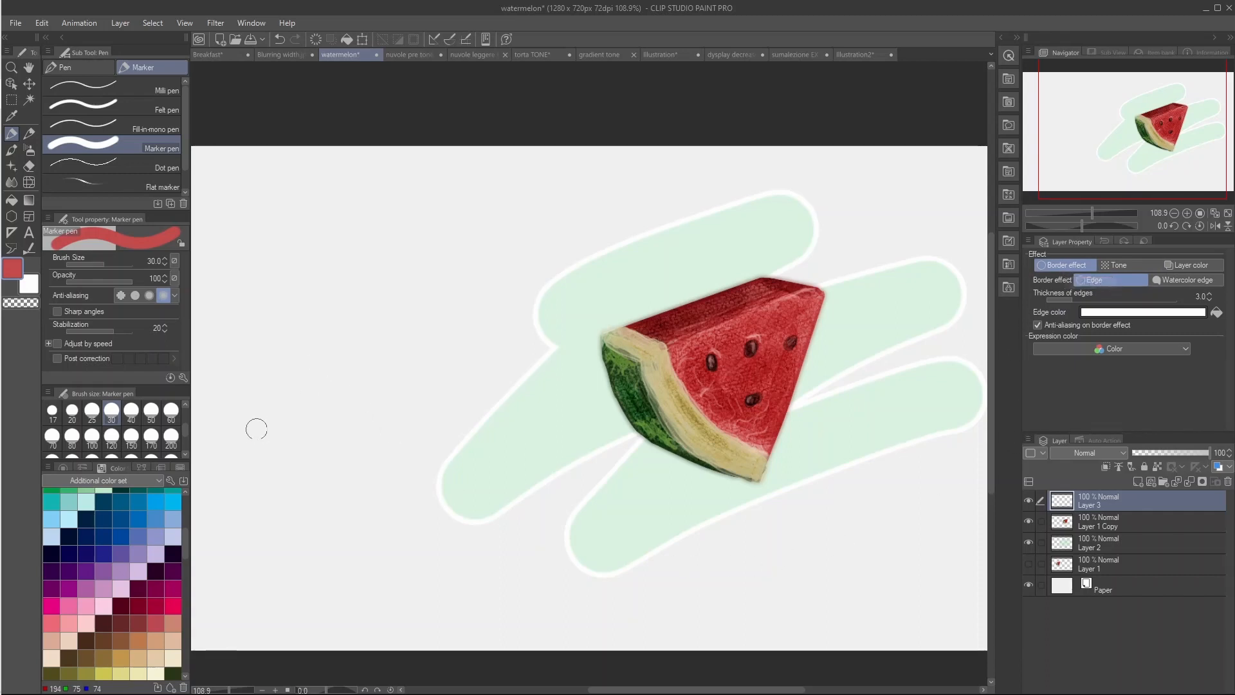
Step: Draw a large letter A beside the watermelon with the Marker pen at size 30 and erase part of it with the Hard eraser at size 40
mouse_move(257, 427)
mouse_down()
mouse_move(307, 403)
mouse_move(362, 194)
mouse_move(376, 332)
mouse_move(424, 404)
mouse_up()
drag(295, 361, 443, 318)
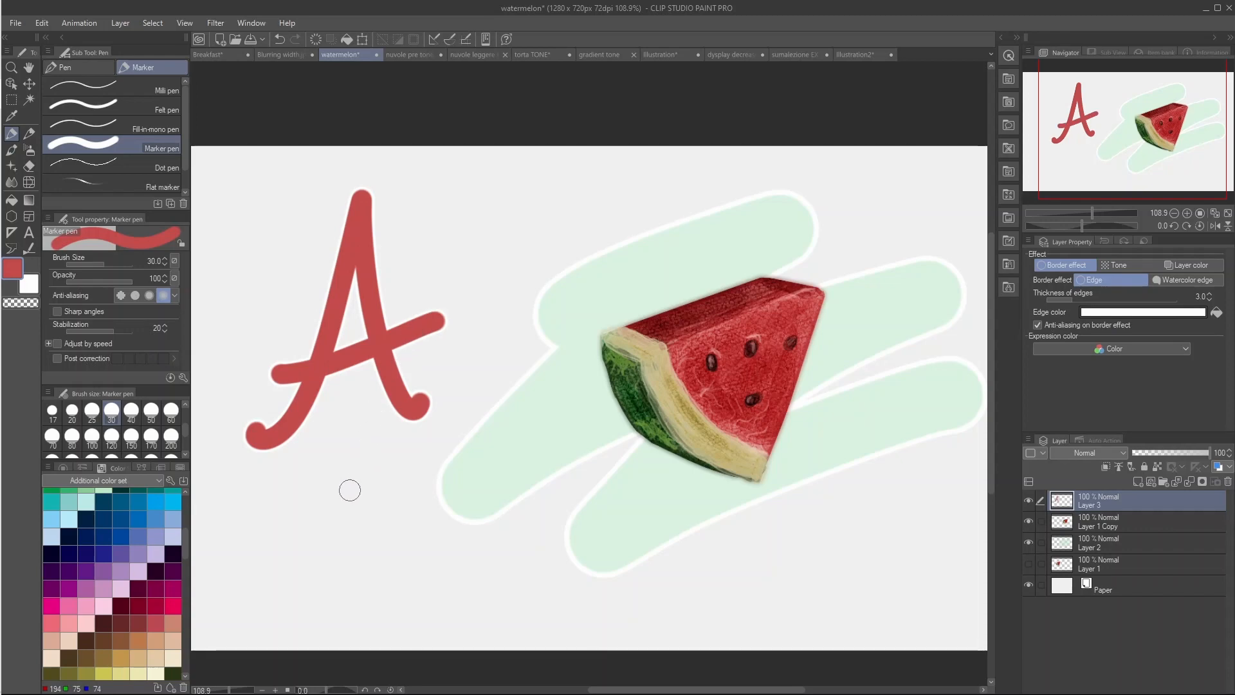
key(e)
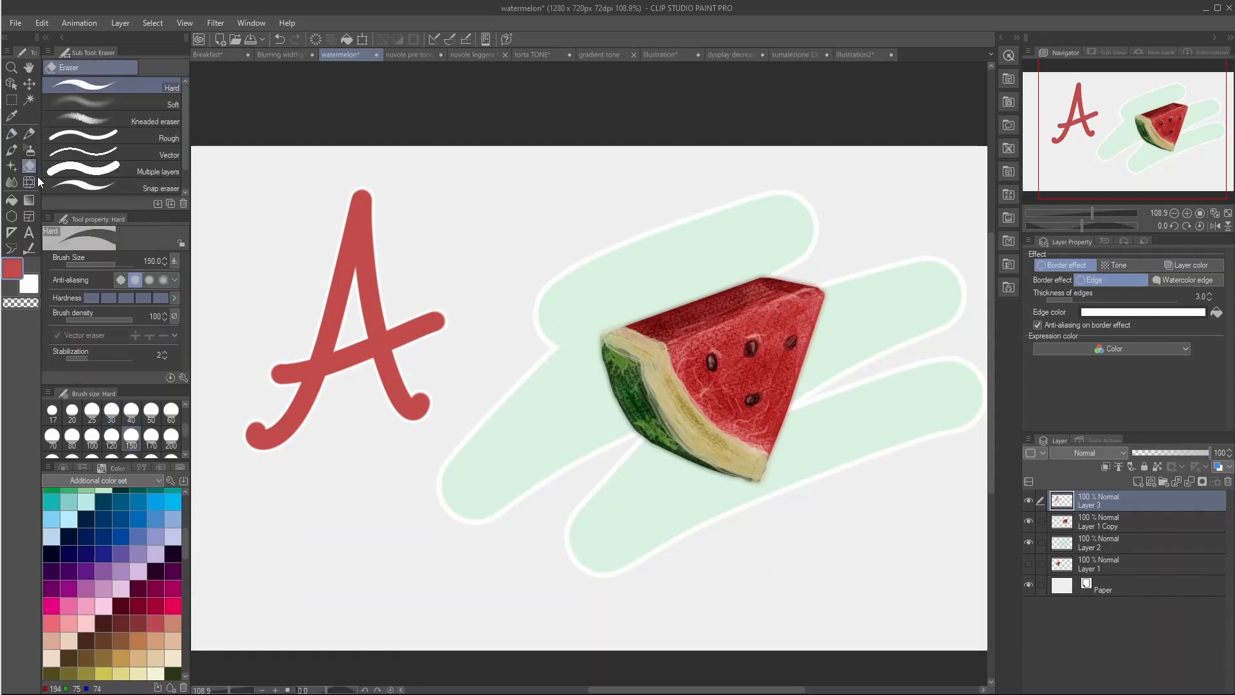
click(131, 411)
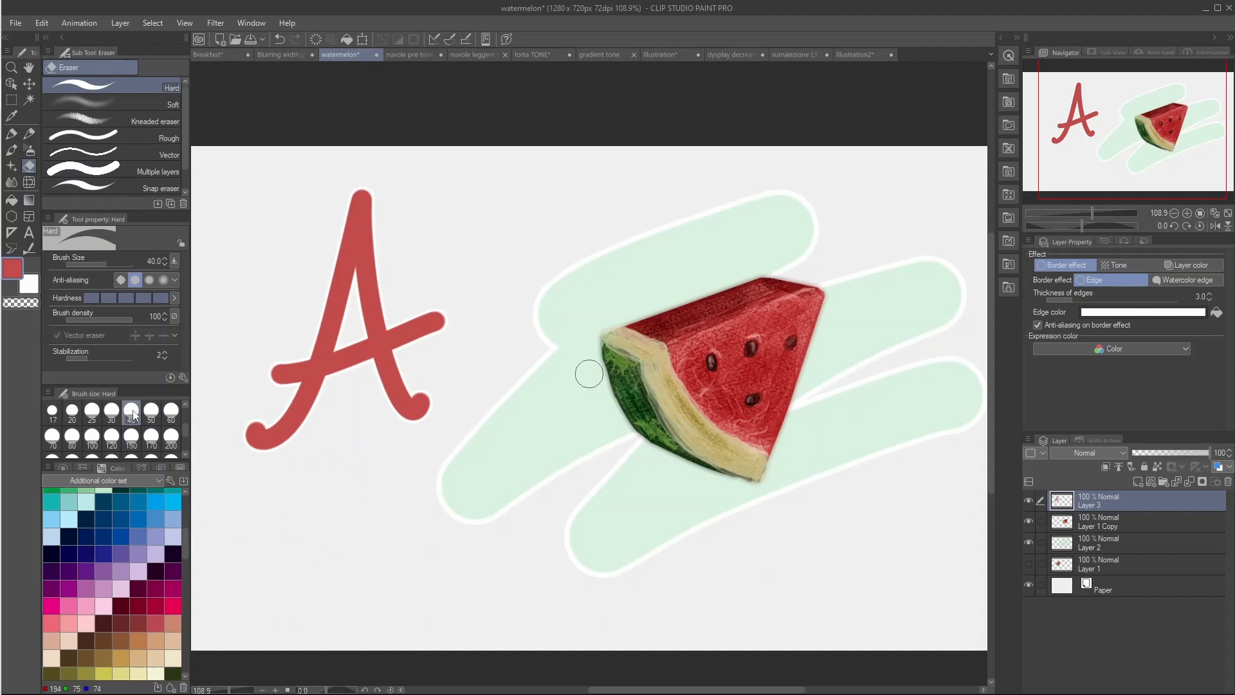
mouse_move(311, 436)
mouse_down()
mouse_move(267, 401)
mouse_move(307, 430)
mouse_up()
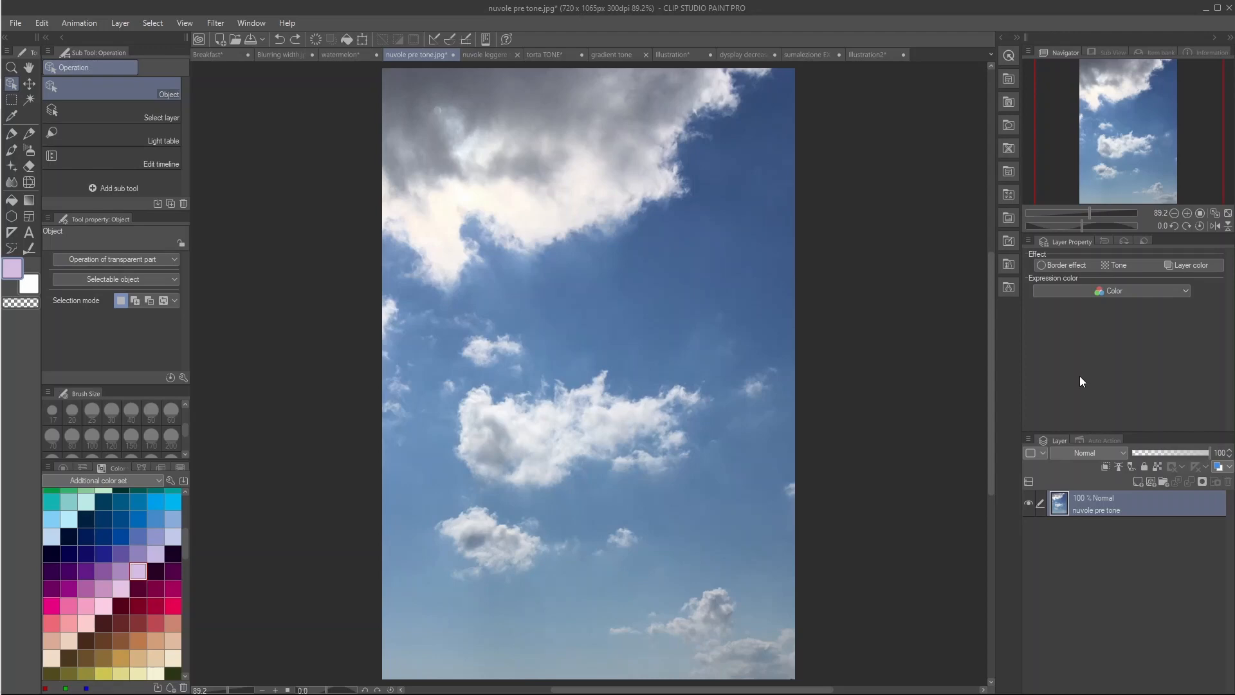
Step: Apply the Tone effect to the cloud photo layer and set its frequency to 72.0
click(1119, 269)
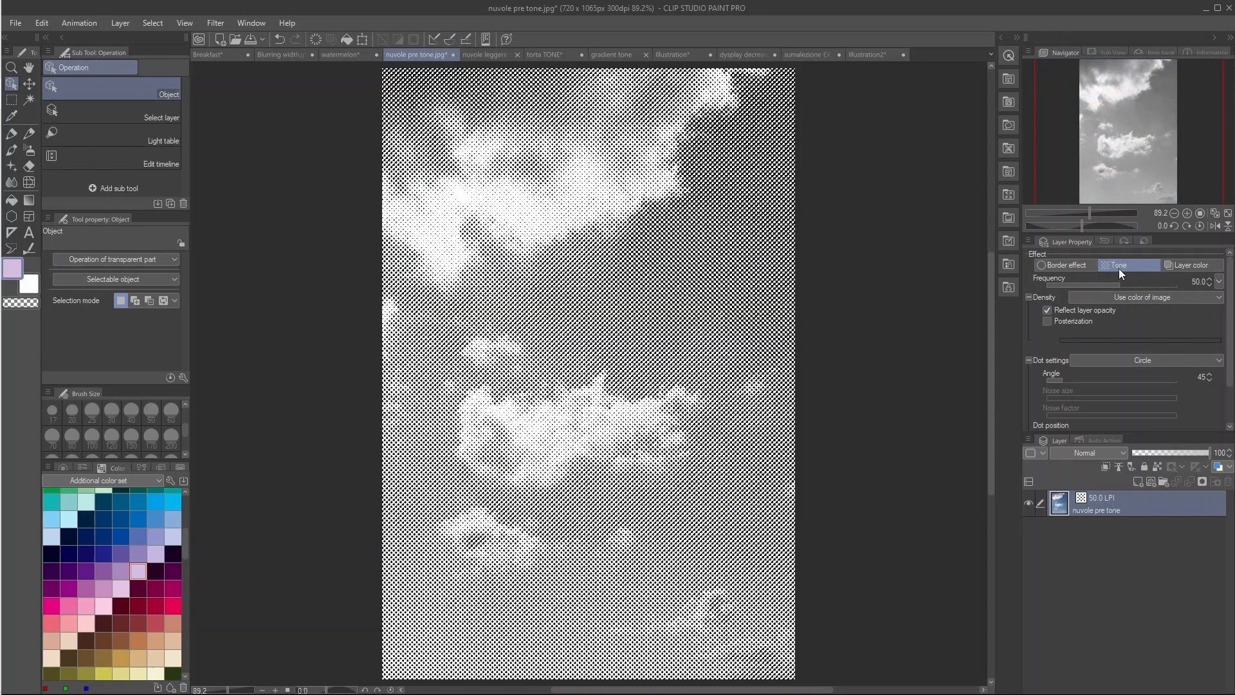
drag(1123, 282, 1159, 286)
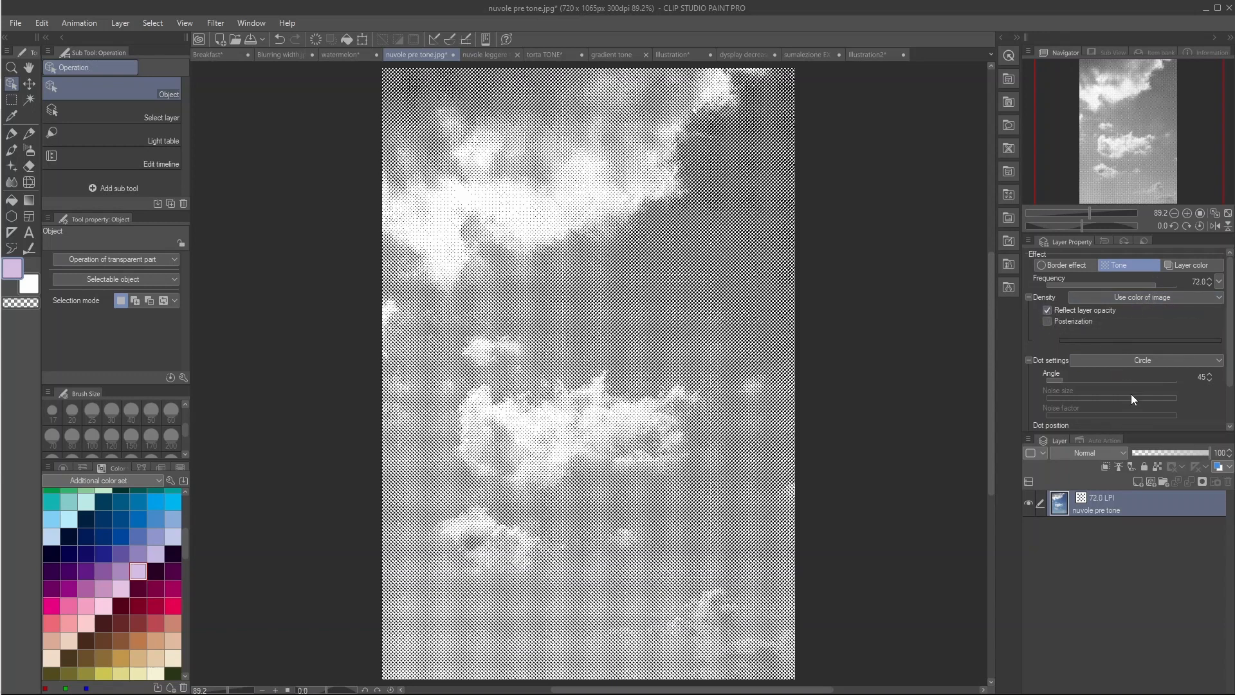
Step: Compare the toned clouds at reduced layer opacities with Reflect layer opacity on and off, and return the layer to 100 opacity
mouse_move(1195, 452)
mouse_down()
mouse_move(1171, 454)
mouse_move(1217, 455)
mouse_up()
drag(1197, 454, 1175, 455)
click(1162, 455)
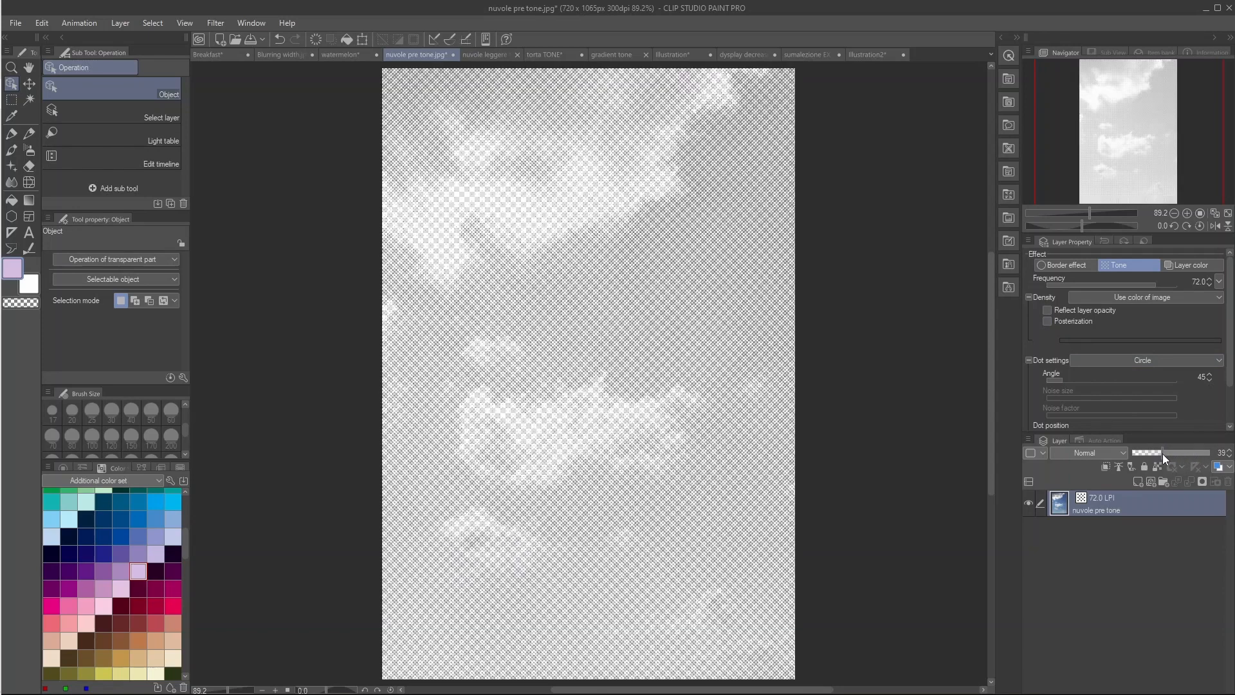
click(1150, 453)
click(1172, 450)
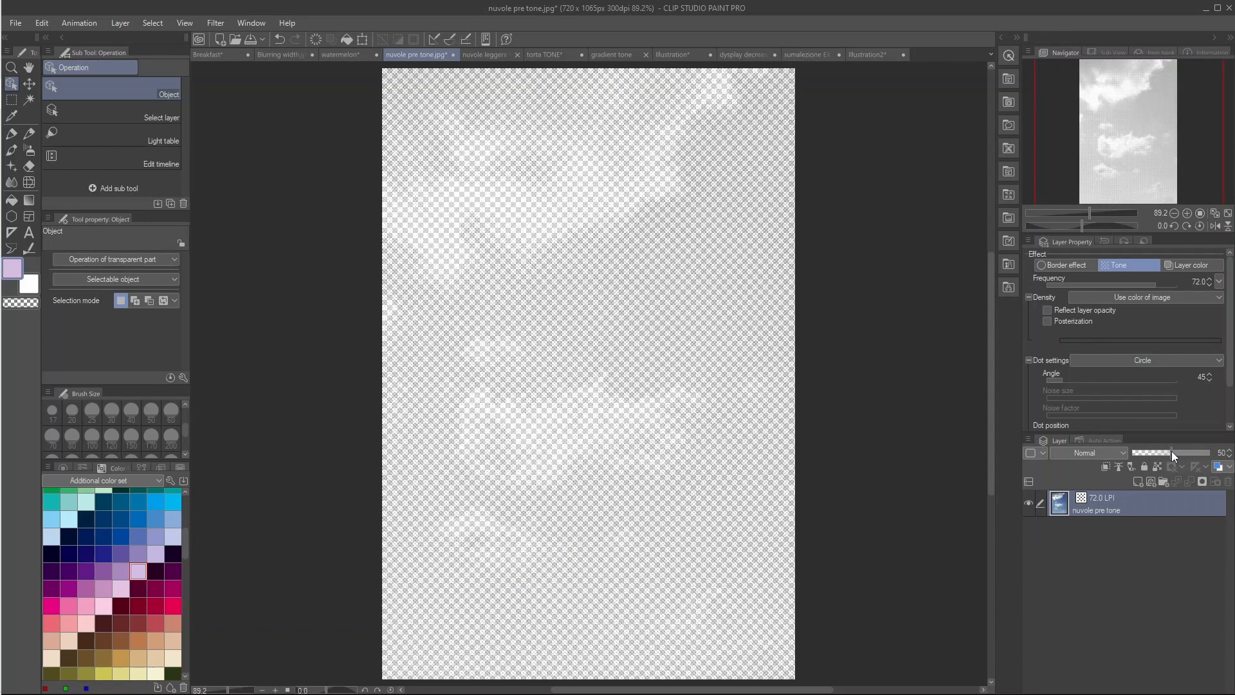
click(1186, 452)
click(1205, 456)
click(1214, 455)
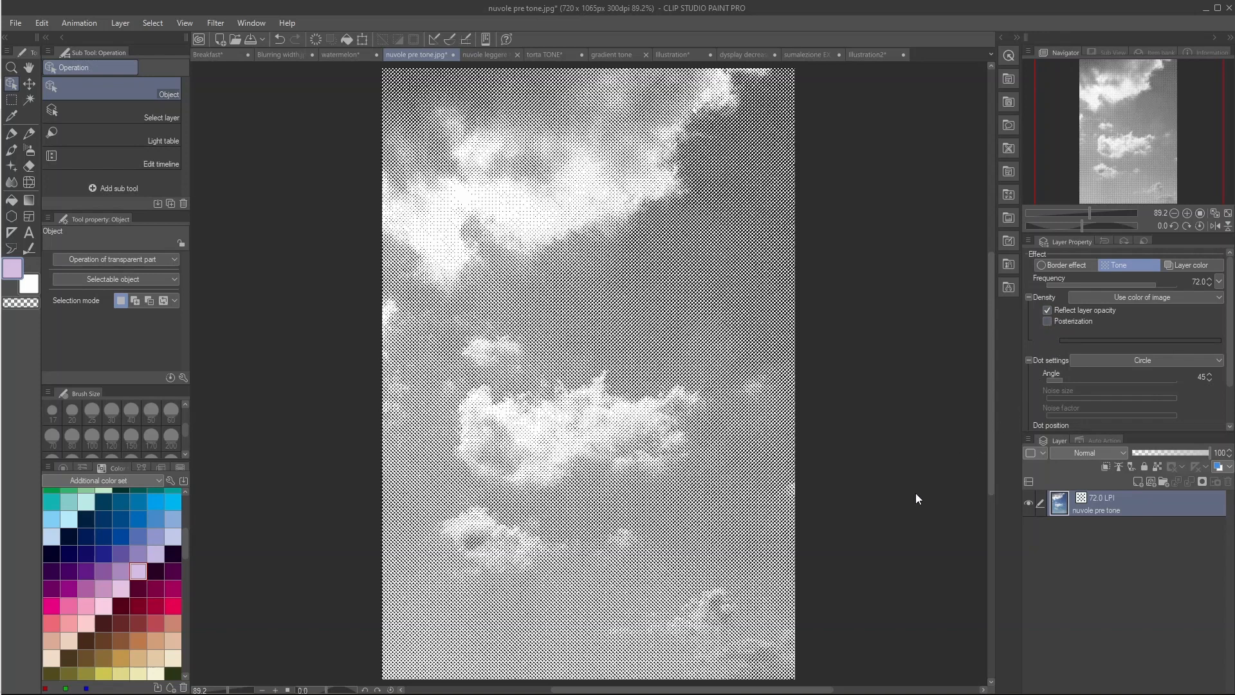
Step: Erase a soft round spot in the toned sky with the Soft eraser at size 200
click(29, 166)
click(156, 102)
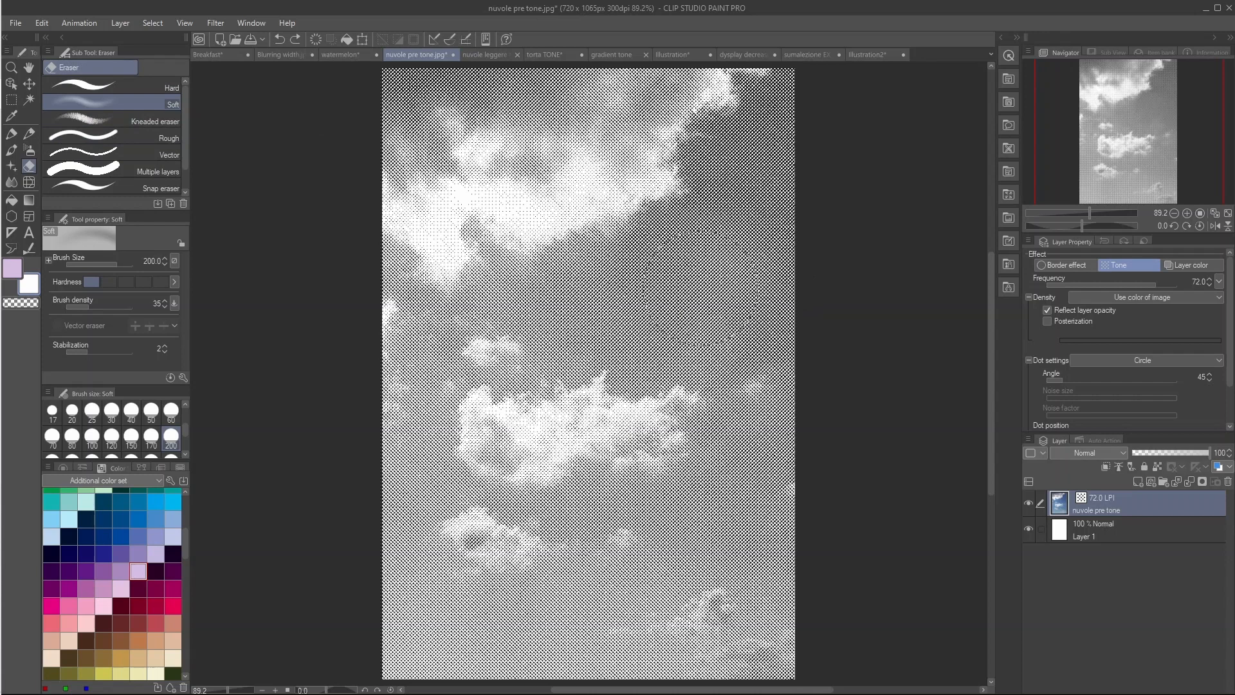
mouse_move(720, 270)
mouse_down()
mouse_move(770, 220)
mouse_move(678, 285)
mouse_move(749, 259)
mouse_move(695, 285)
mouse_move(757, 275)
mouse_move(714, 298)
mouse_move(733, 287)
mouse_move(754, 295)
mouse_move(727, 299)
mouse_move(740, 291)
mouse_move(746, 313)
mouse_move(769, 319)
mouse_move(740, 322)
mouse_move(758, 293)
mouse_move(747, 284)
mouse_move(787, 267)
mouse_move(744, 279)
mouse_up()
key(ctrl+space)
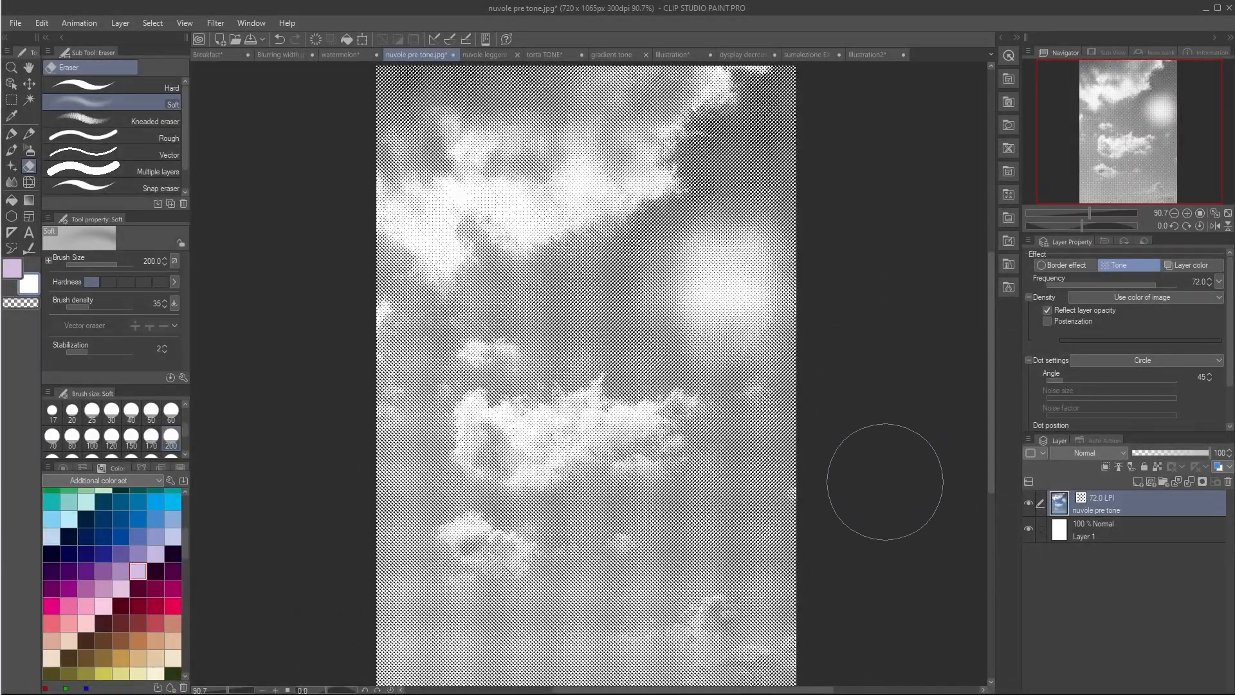
Step: Examine the halftone results on the nuvole leggere tone and torta TONE canvases
click(484, 56)
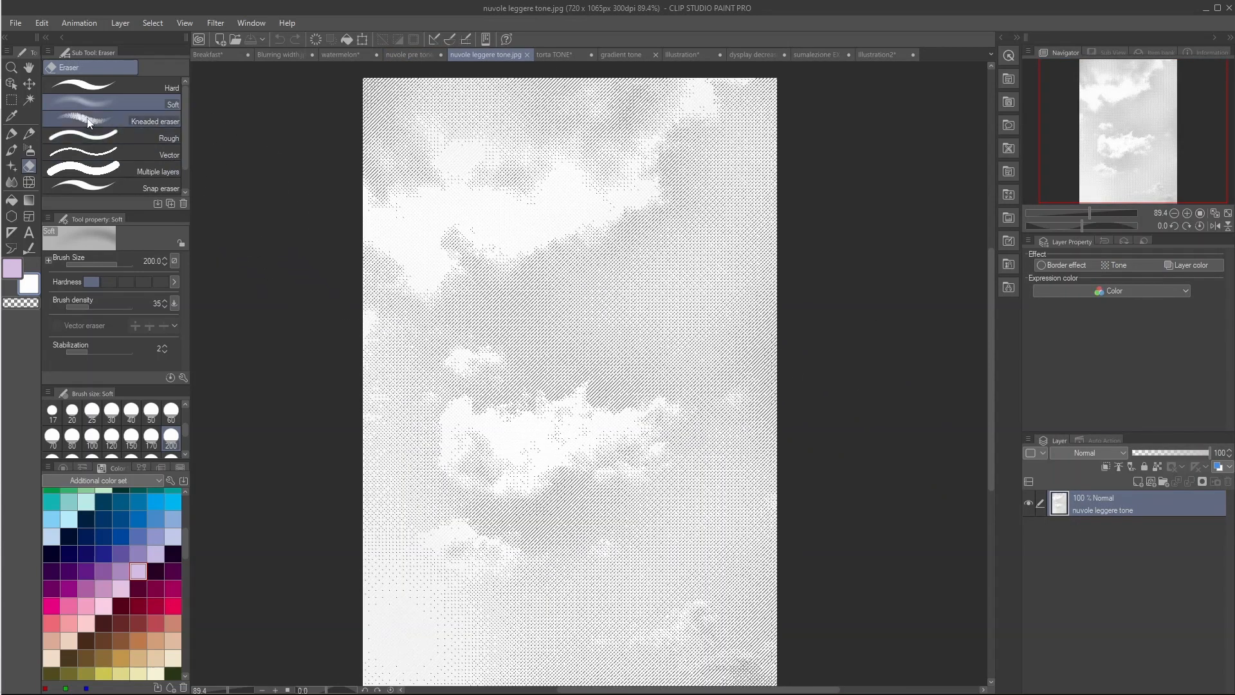
double_click(28, 67)
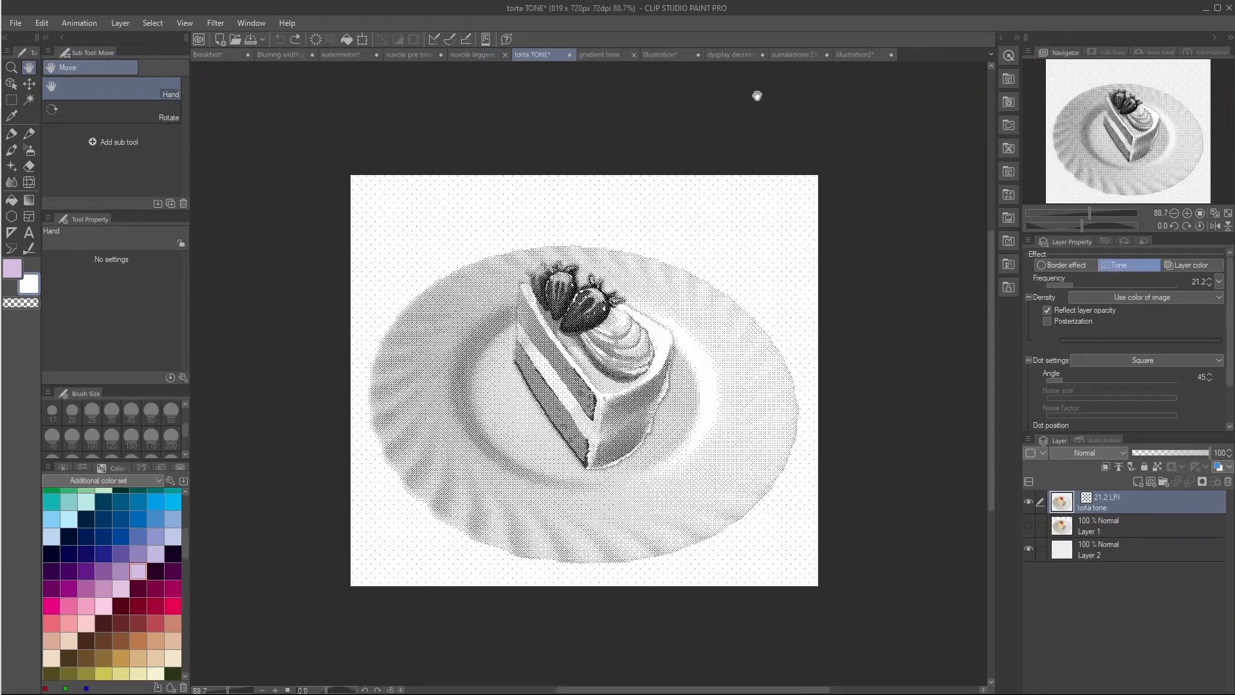
click(534, 55)
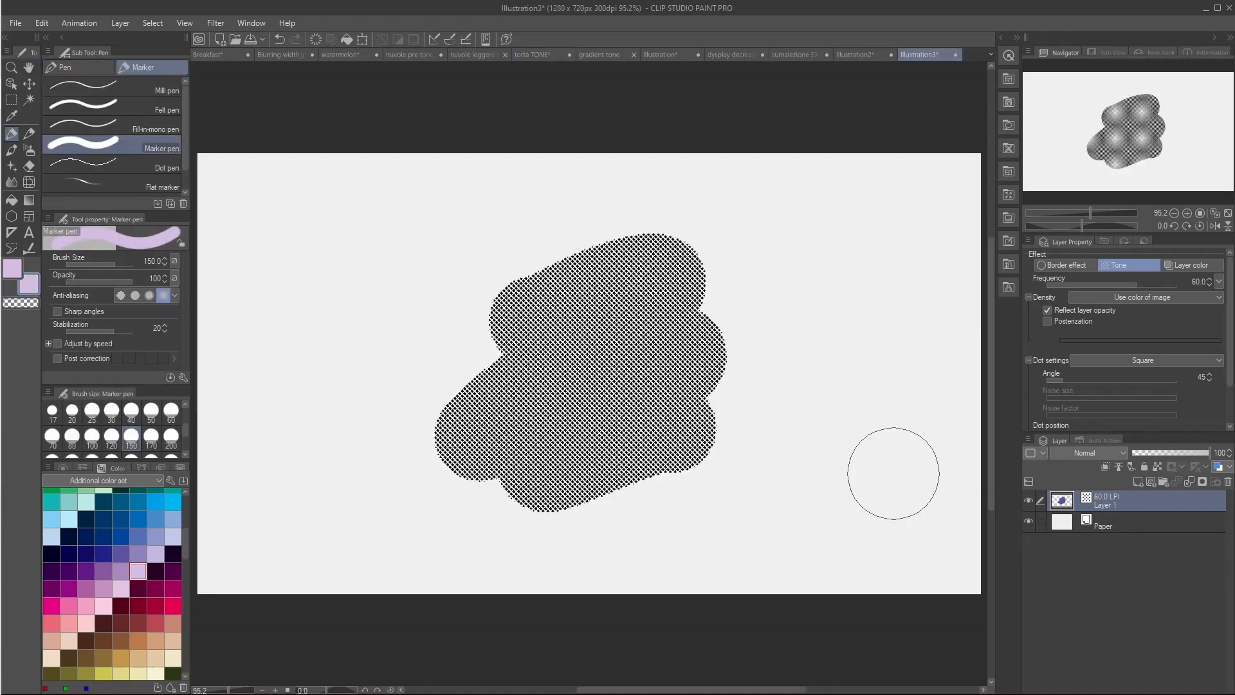
Step: Set the tone density of Layer 1 on the Illustration3 canvas to Use brightness of image and inspect its dots closely
click(1125, 296)
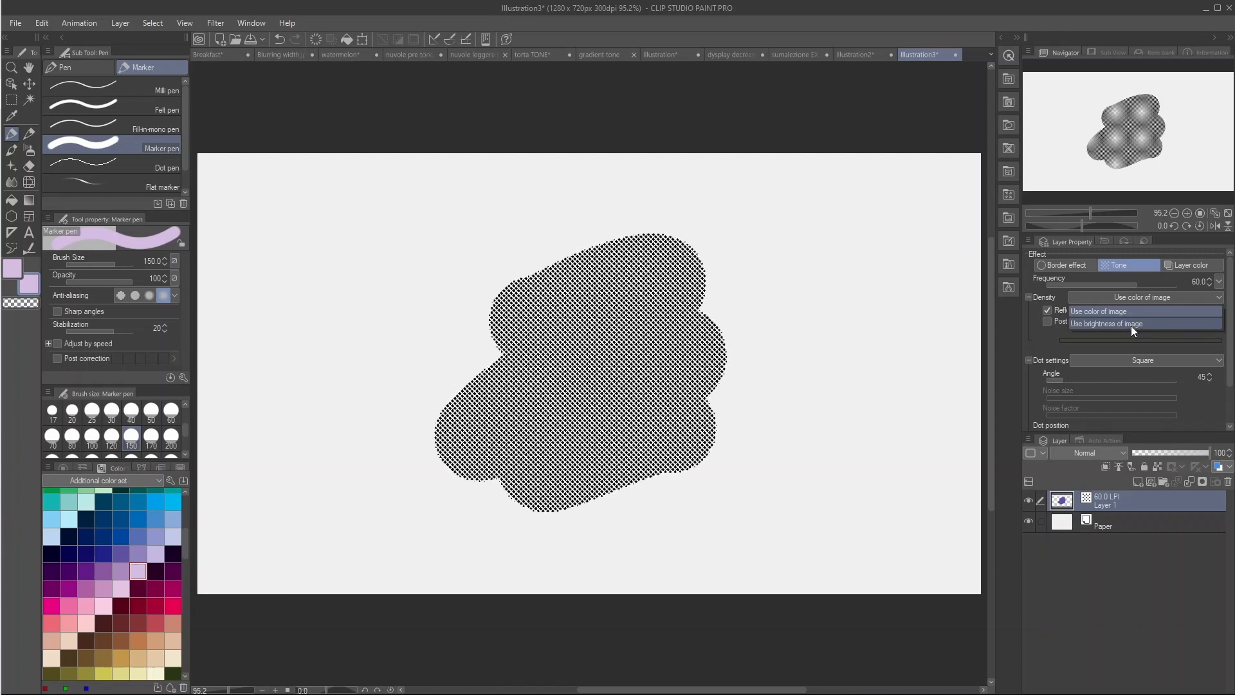
click(1132, 325)
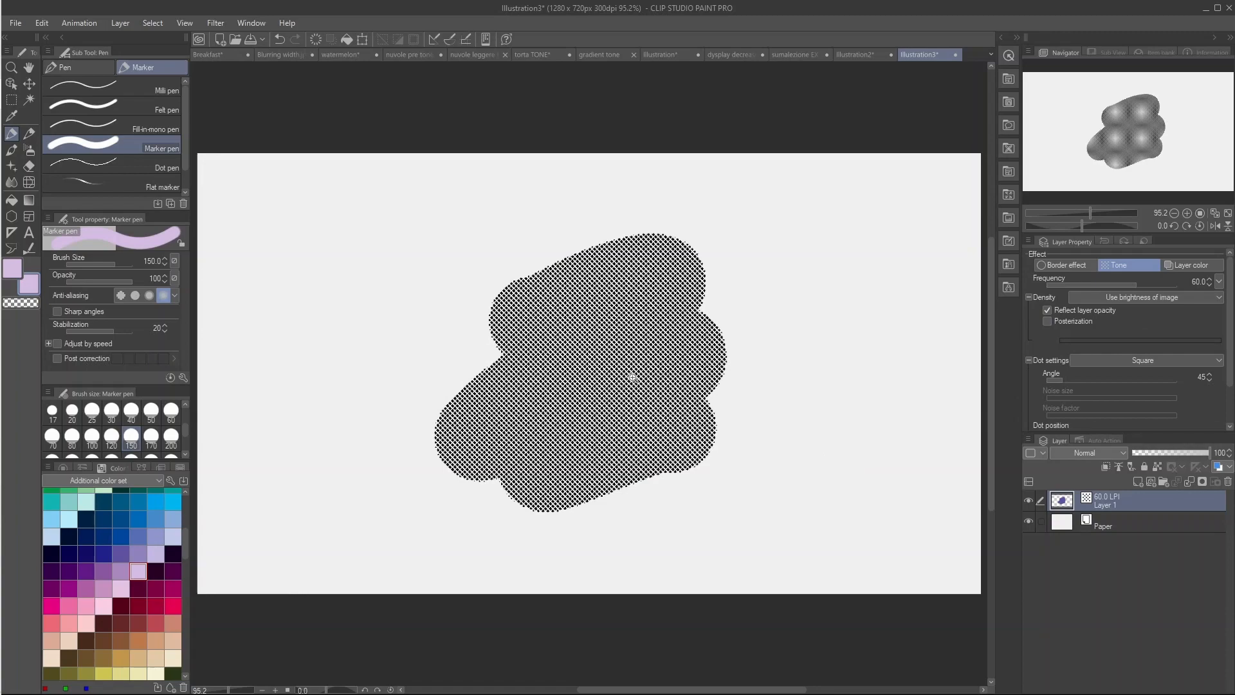
key(ctrl+space)
drag(635, 377, 658, 390)
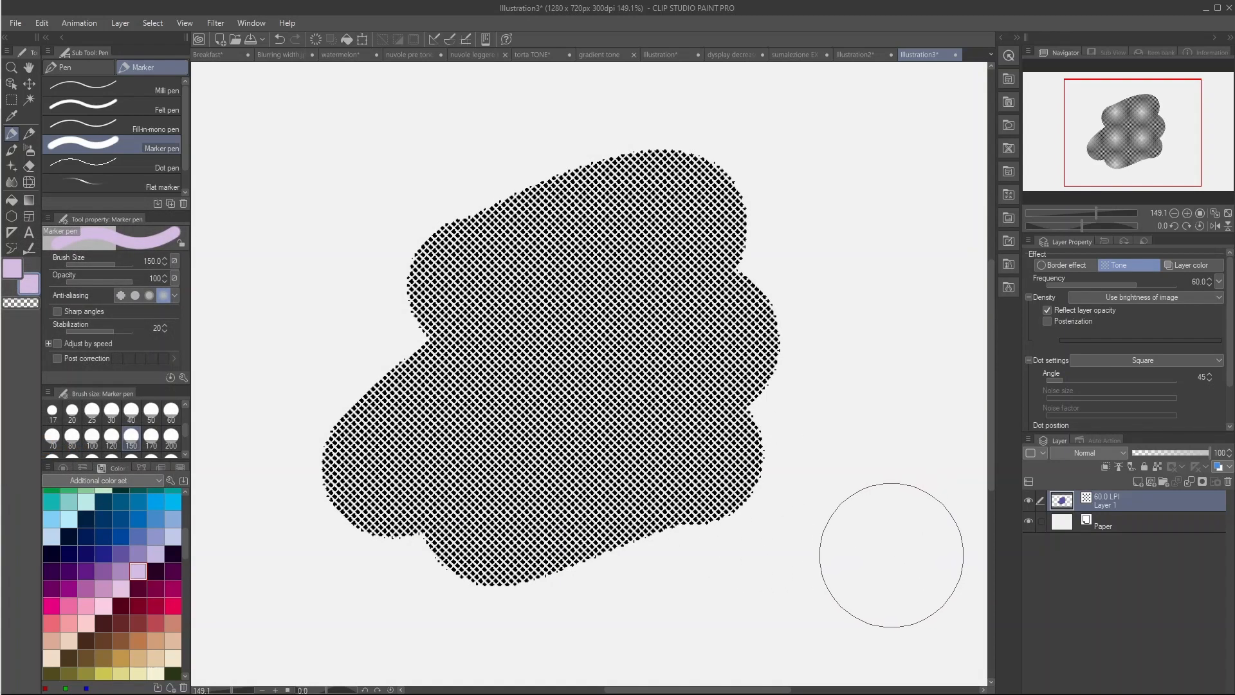
Step: Rasterize the toned Layer 1 and lock its transparent pixels
right_click(1145, 500)
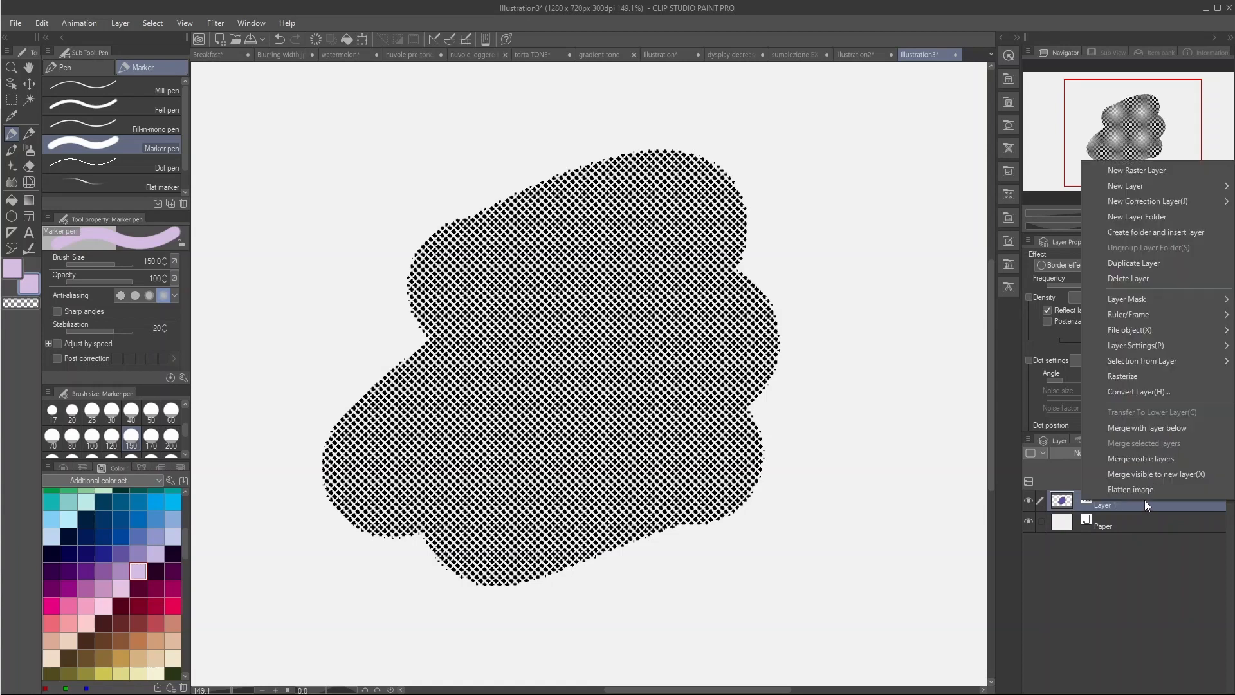
click(1156, 377)
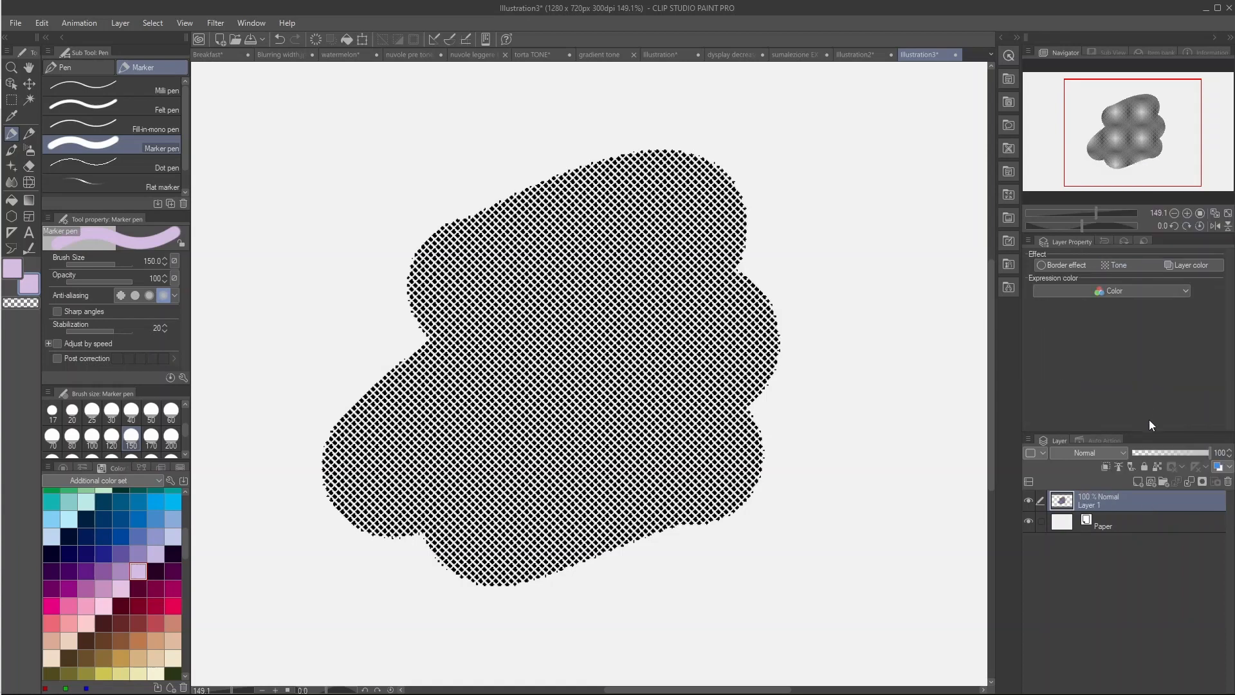
click(1158, 468)
Step: Recolor the halftone dots lilac with the Marker pen at size 150, and undo the recoloring
mouse_move(326, 330)
mouse_down()
mouse_move(374, 517)
mouse_move(403, 548)
mouse_move(383, 326)
mouse_move(429, 203)
mouse_move(444, 429)
mouse_move(547, 591)
mouse_move(510, 444)
mouse_move(533, 179)
mouse_move(551, 342)
mouse_move(660, 566)
mouse_move(629, 285)
mouse_move(657, 124)
mouse_move(680, 367)
mouse_move(756, 515)
mouse_move(732, 164)
mouse_move(757, 319)
mouse_up()
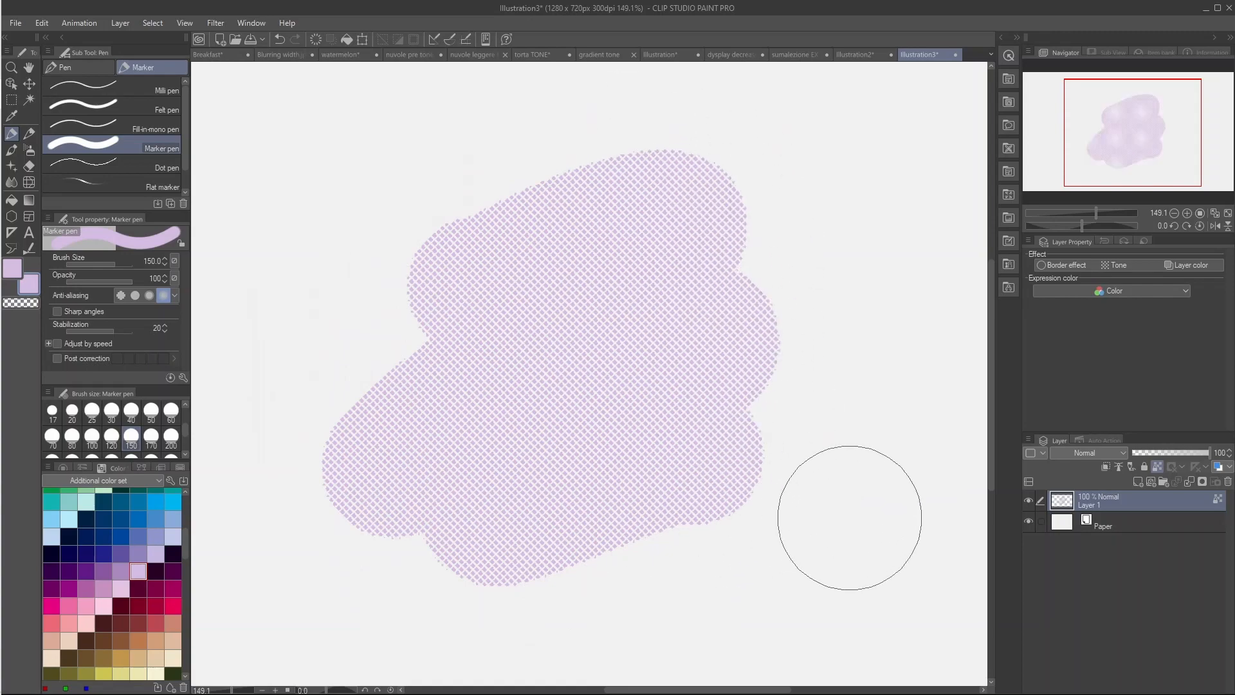
key(ctrl+z)
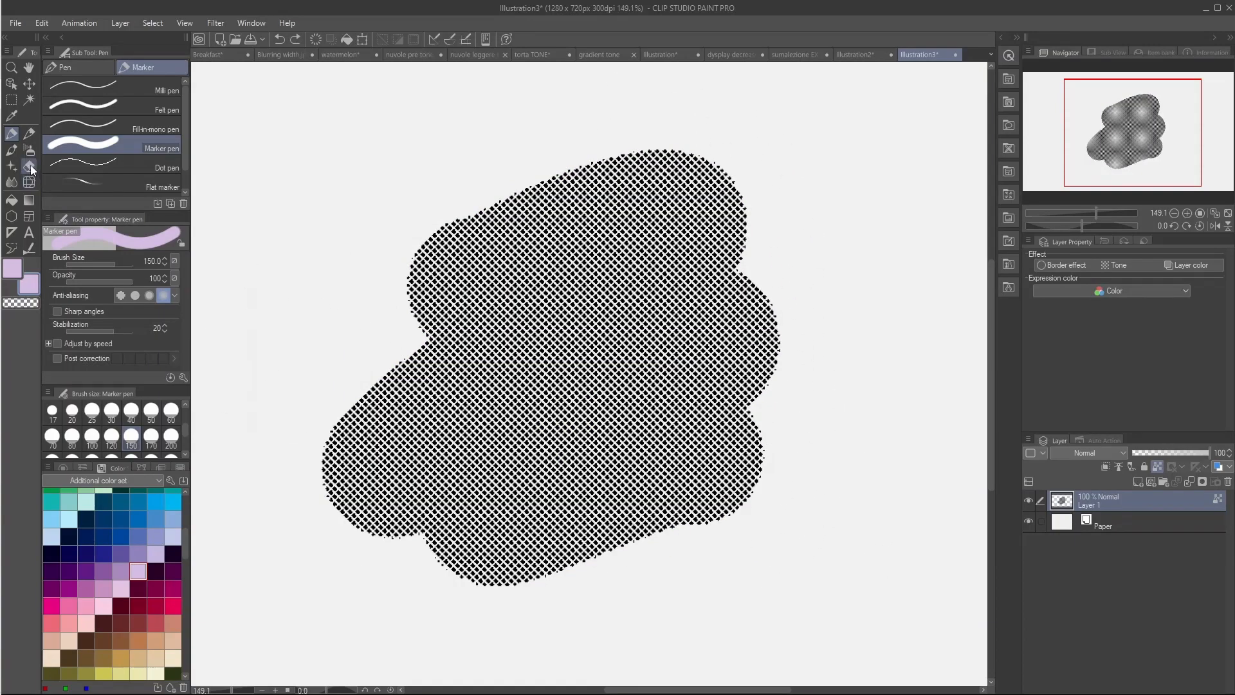
Step: Color the halftone dots with the Blue sky gradient, running diagonally from the shape's lower-left to its upper-right
click(29, 200)
drag(286, 567, 813, 245)
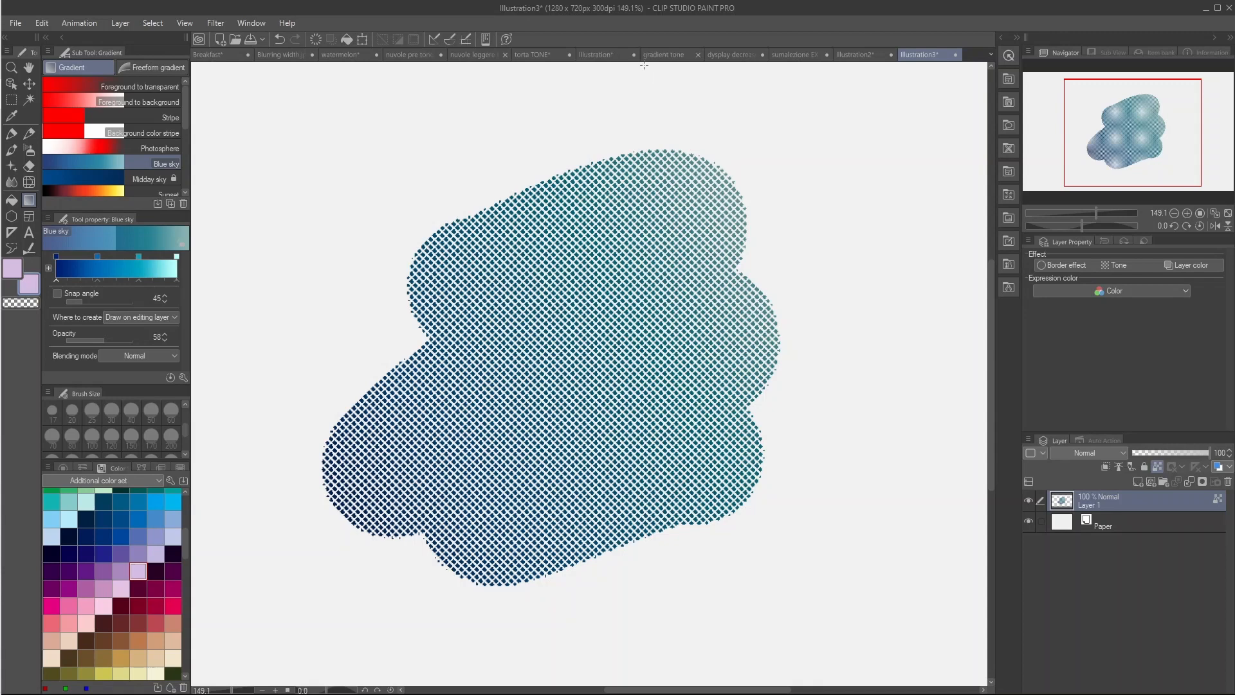
Step: View the orange halftone gradient on the Illustration canvas and go to the gradient tone canvas
click(610, 55)
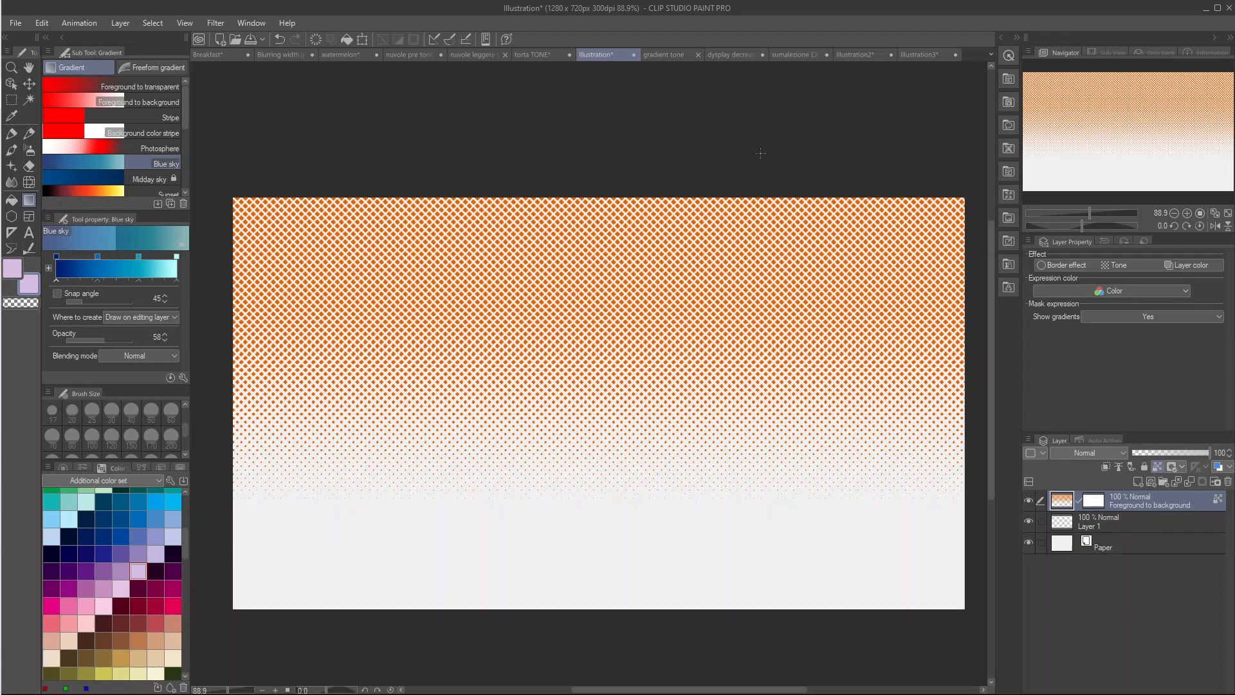
click(664, 57)
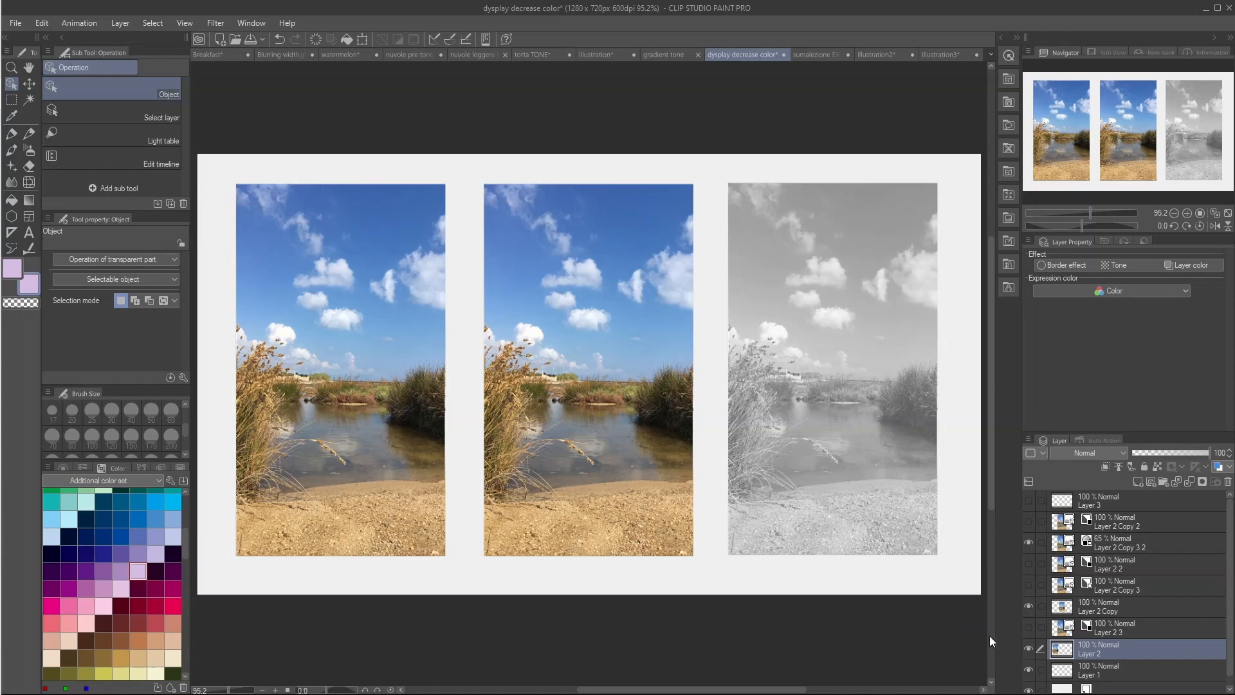
Step: Convert Layer 2 on the dysplay decrease color canvas to an image material layer, keeping the original layer
right_click(1131, 648)
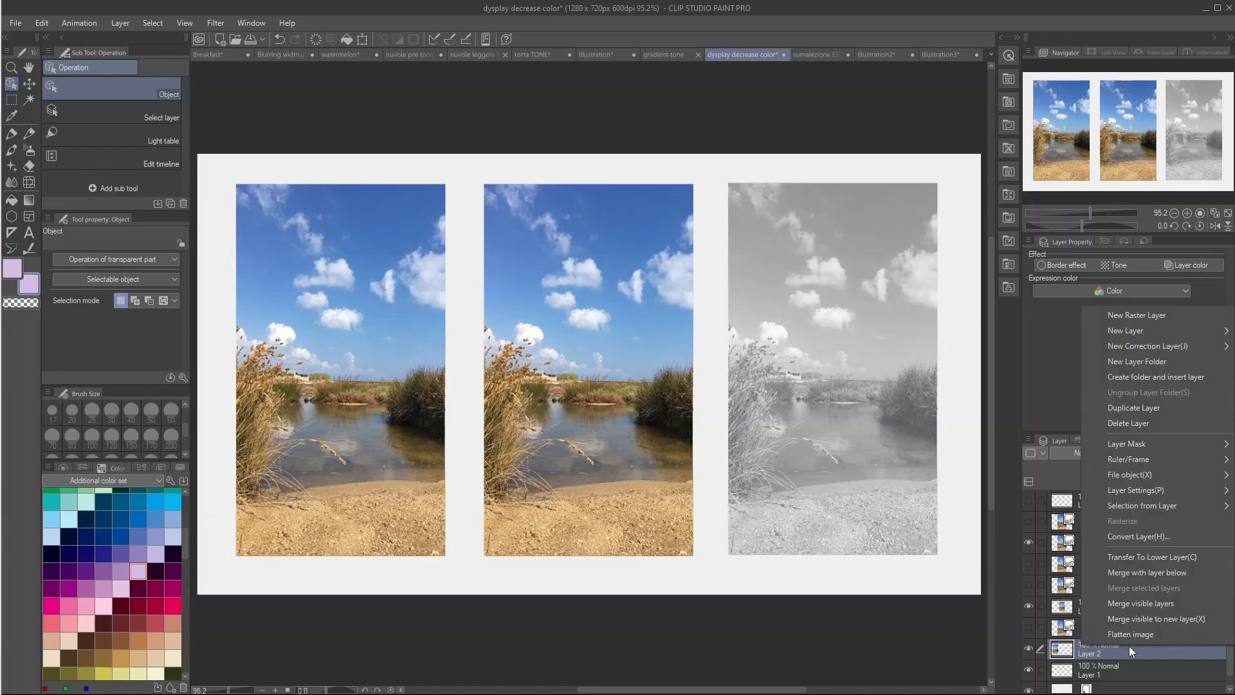
click(1136, 536)
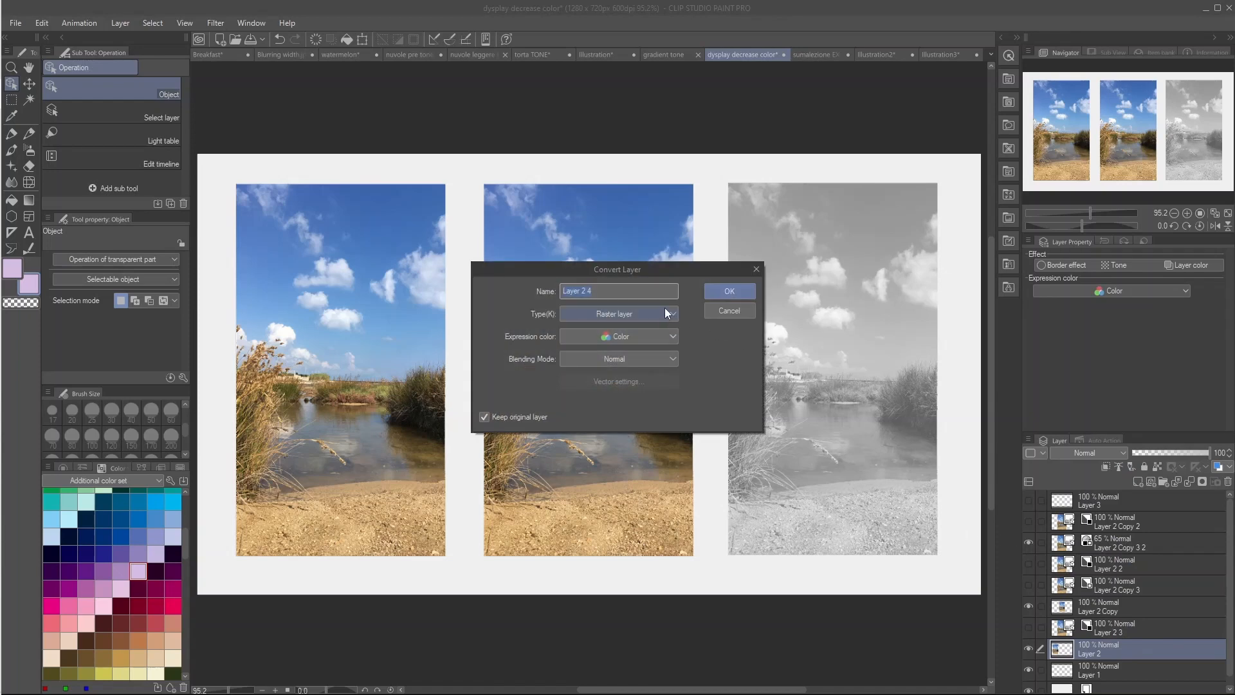
click(667, 314)
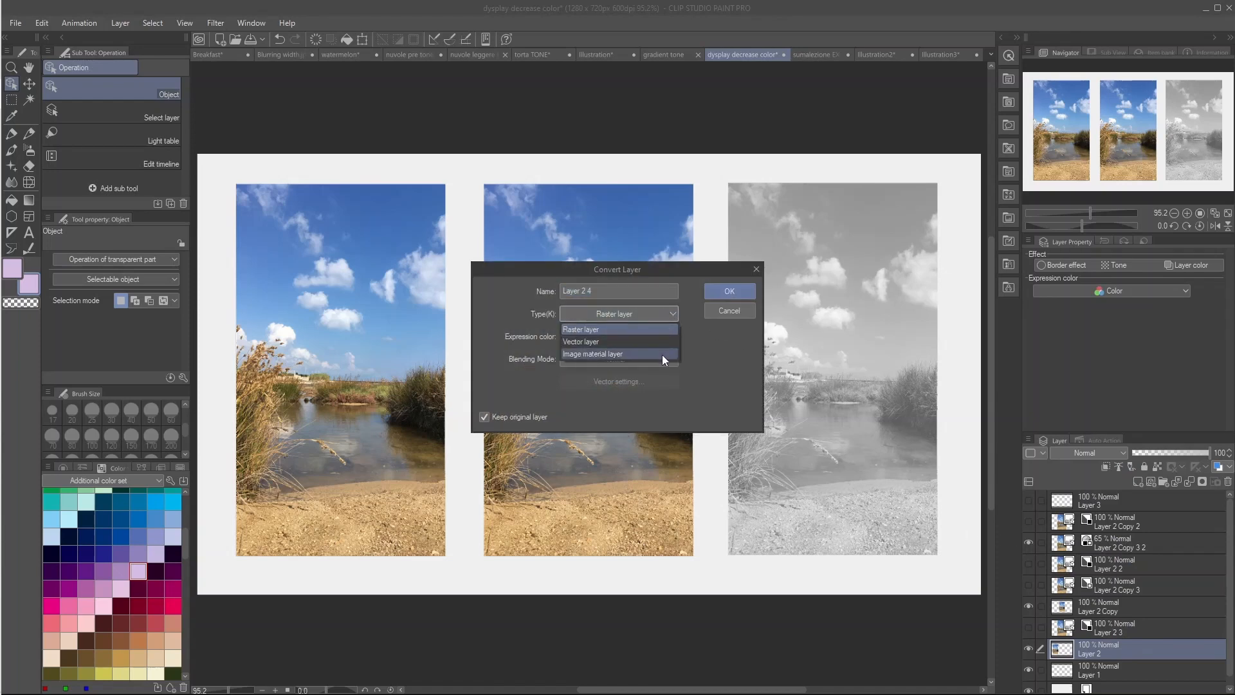
click(662, 354)
click(713, 291)
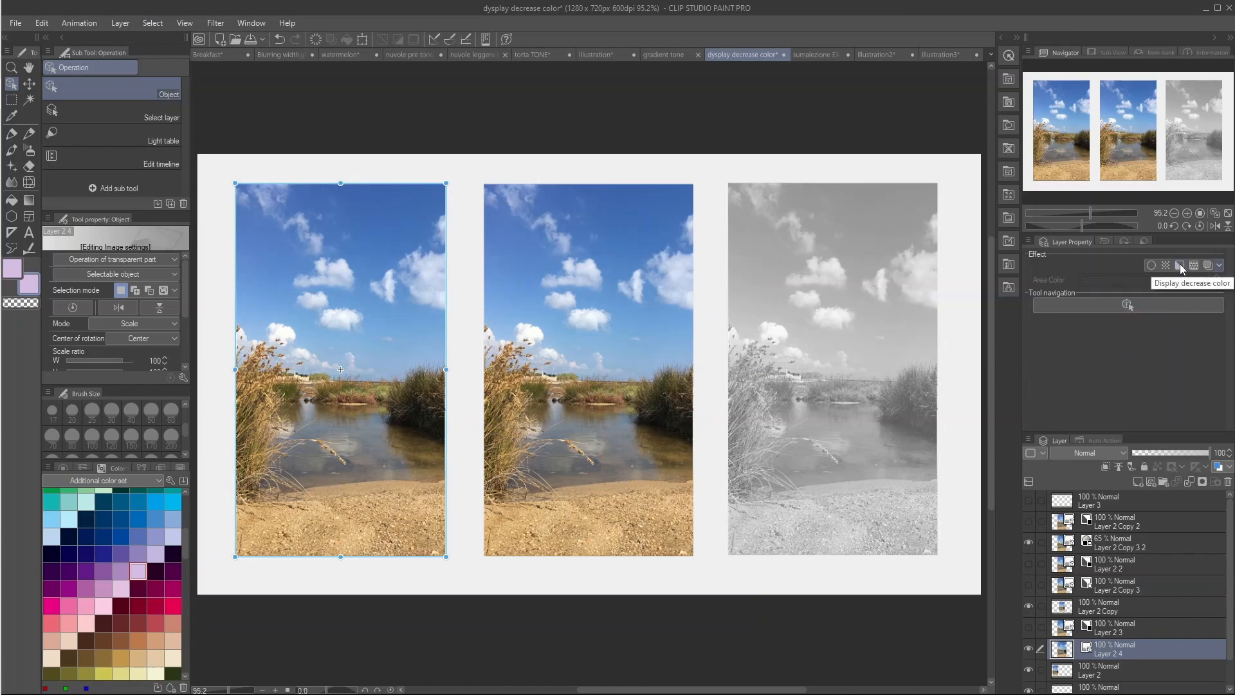
Step: Apply Display decrease color to the converted landscape layer, comparing Gray with Monochrome and keeping Monochrome as the expression color
click(1180, 265)
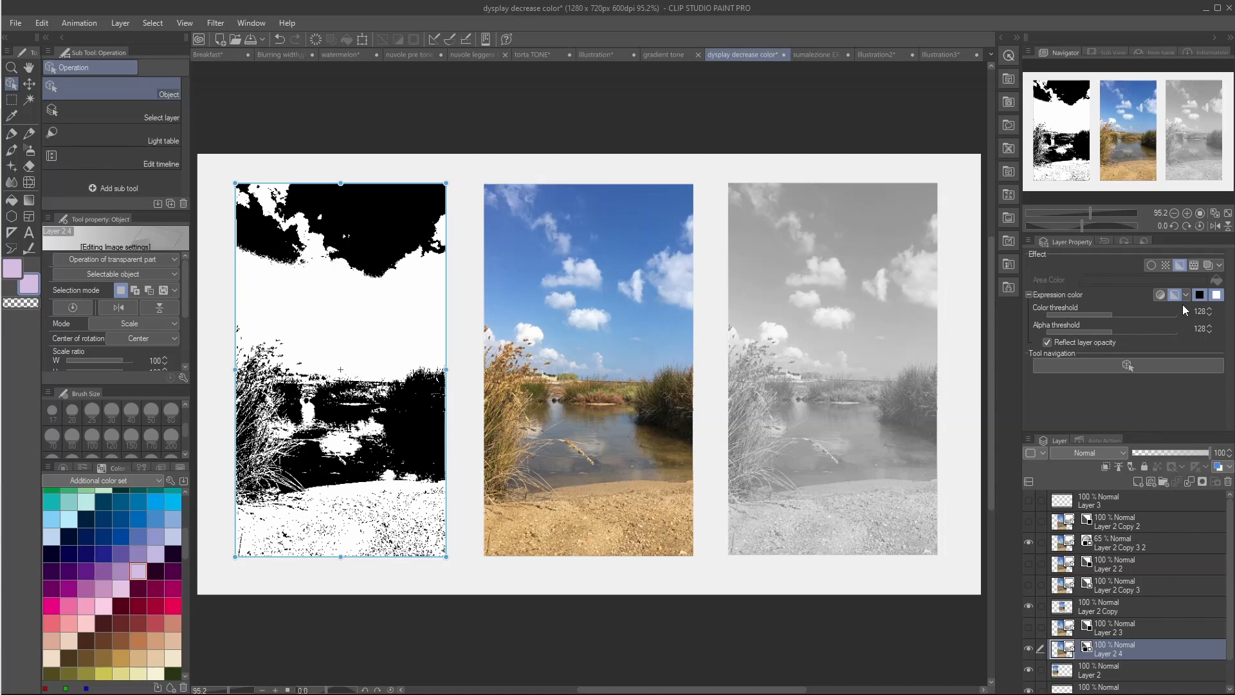
click(1184, 295)
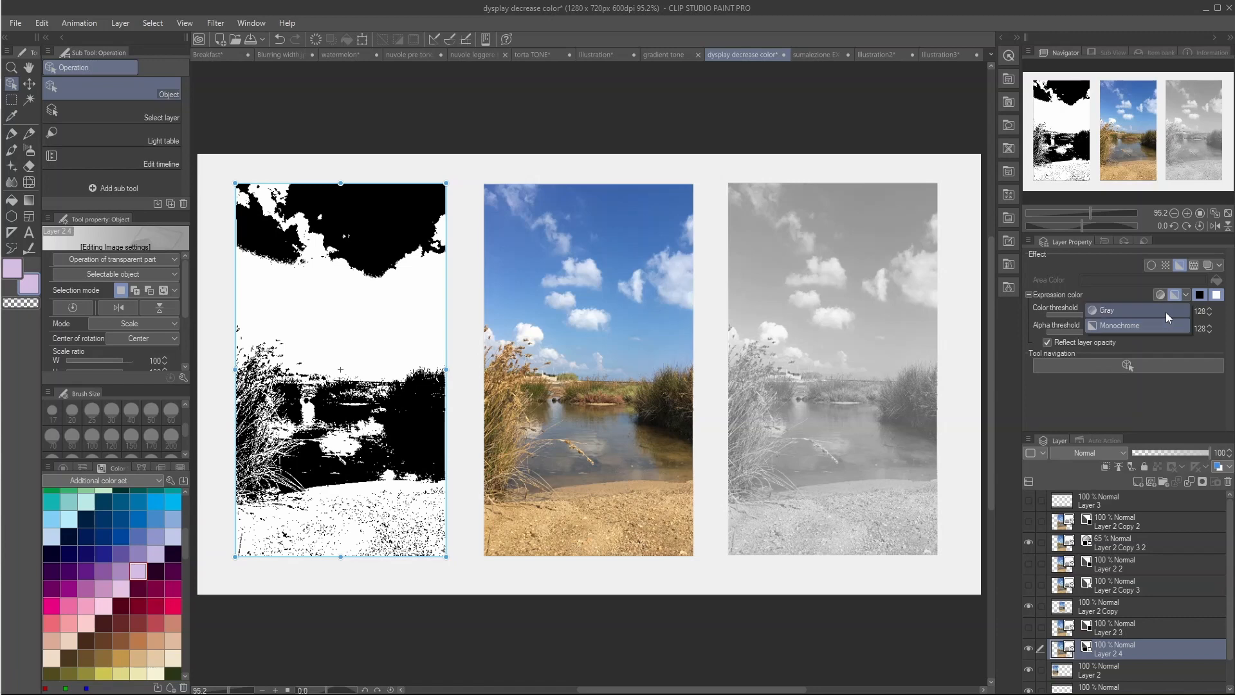
click(1166, 311)
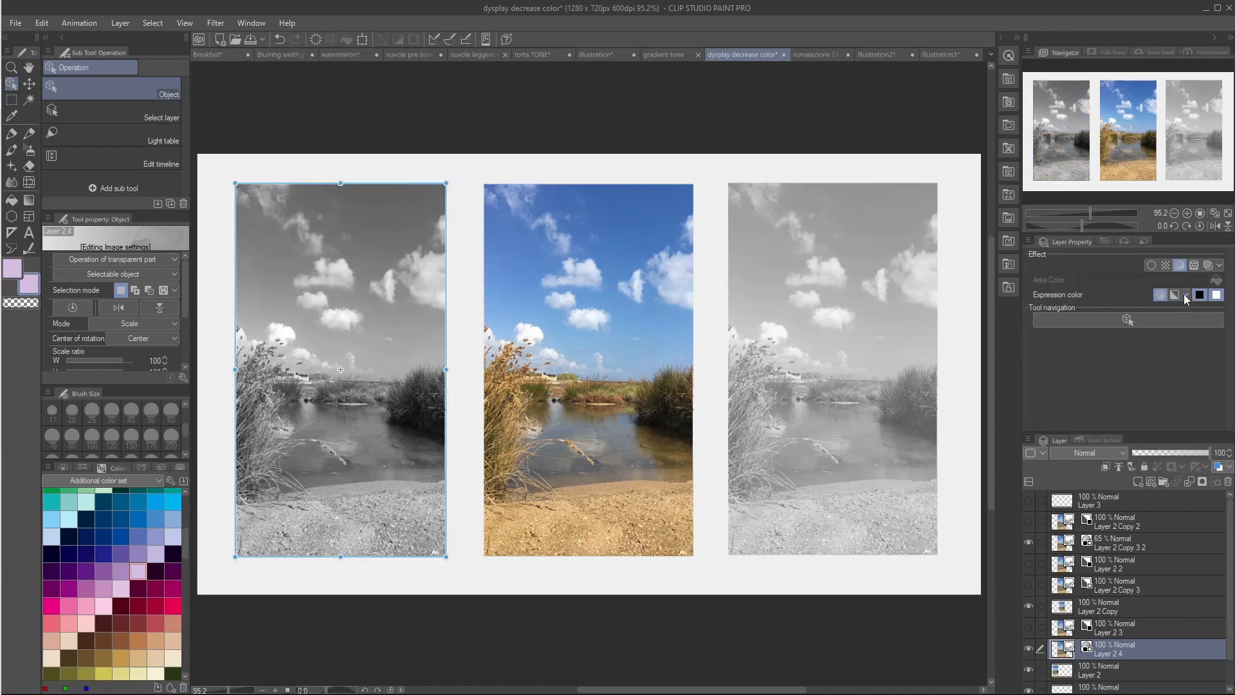
click(1185, 296)
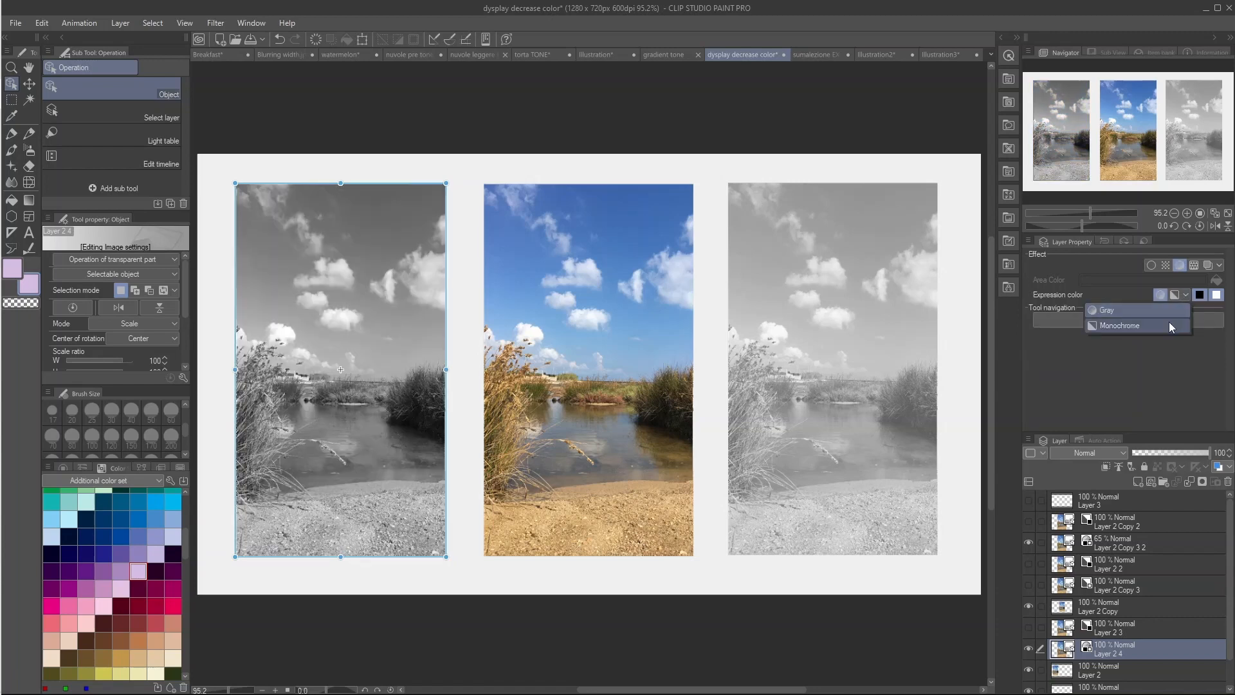
click(1168, 323)
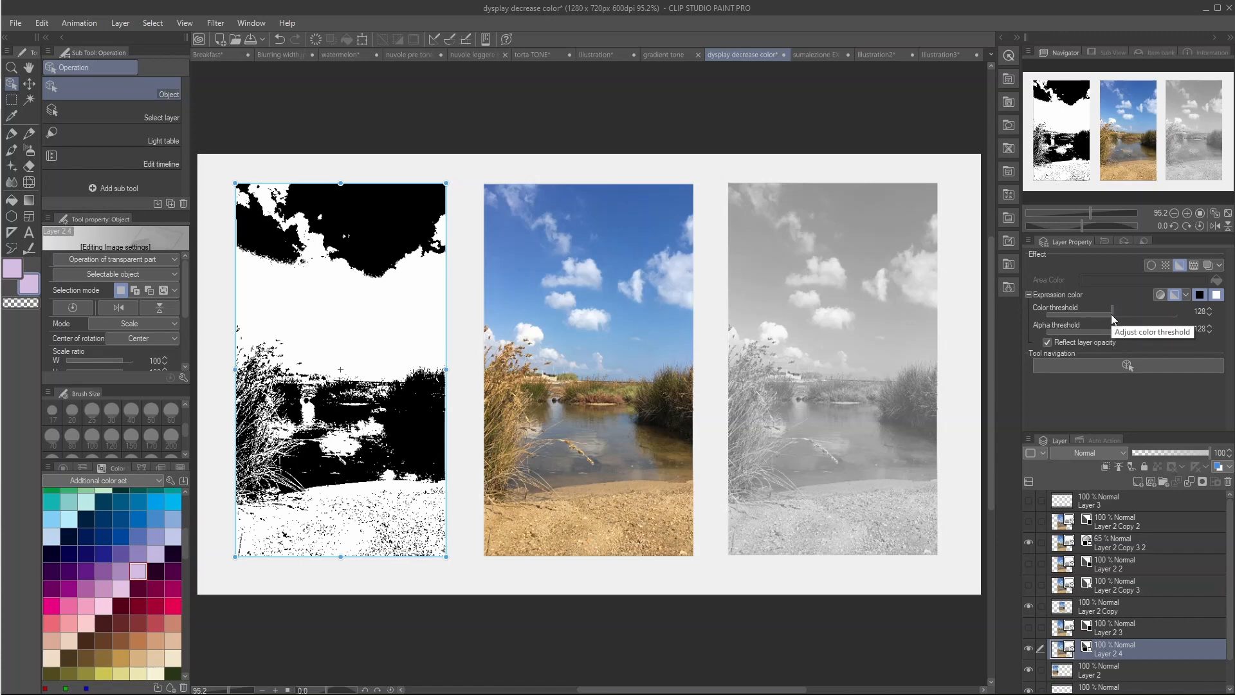
Step: Set the monochrome landscape layer's color threshold to 115 and hide the layer
mouse_move(1110, 315)
mouse_down()
mouse_move(1091, 316)
mouse_move(1107, 318)
mouse_up()
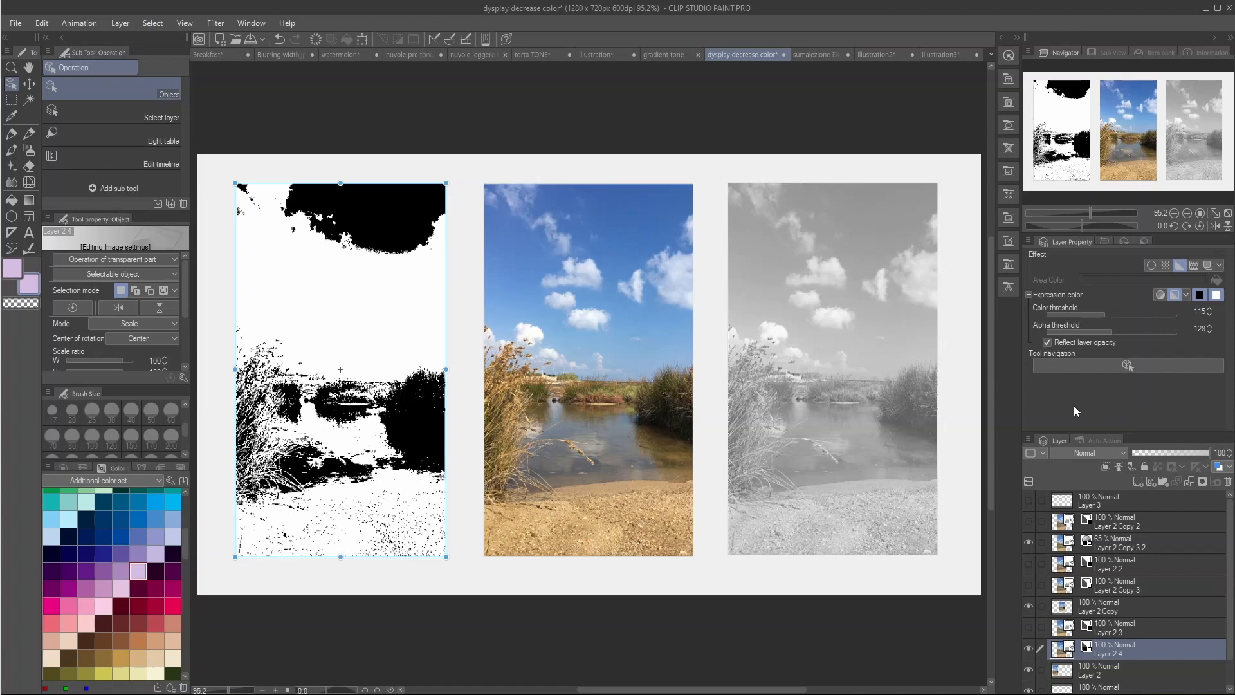
click(1027, 649)
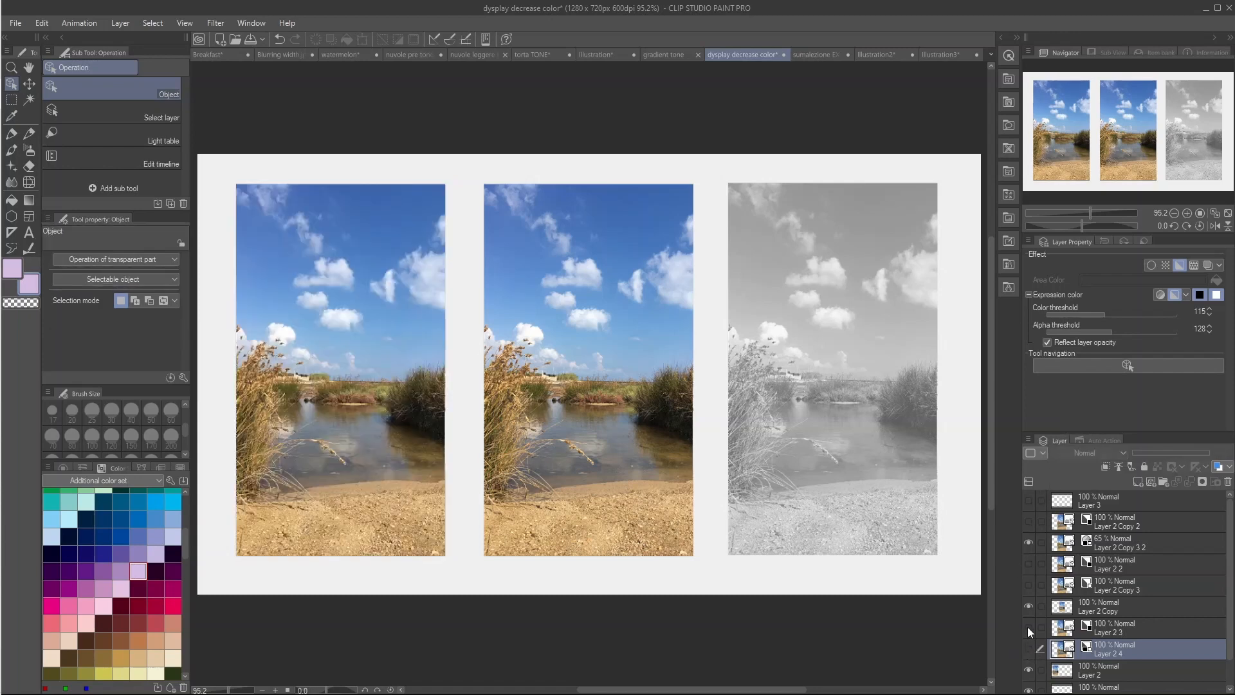
Step: Show the decrease color layers Layer 2 3, Layer 2 Copy 3 and Layer 2 Copy 2 over the three landscape photos
click(1028, 627)
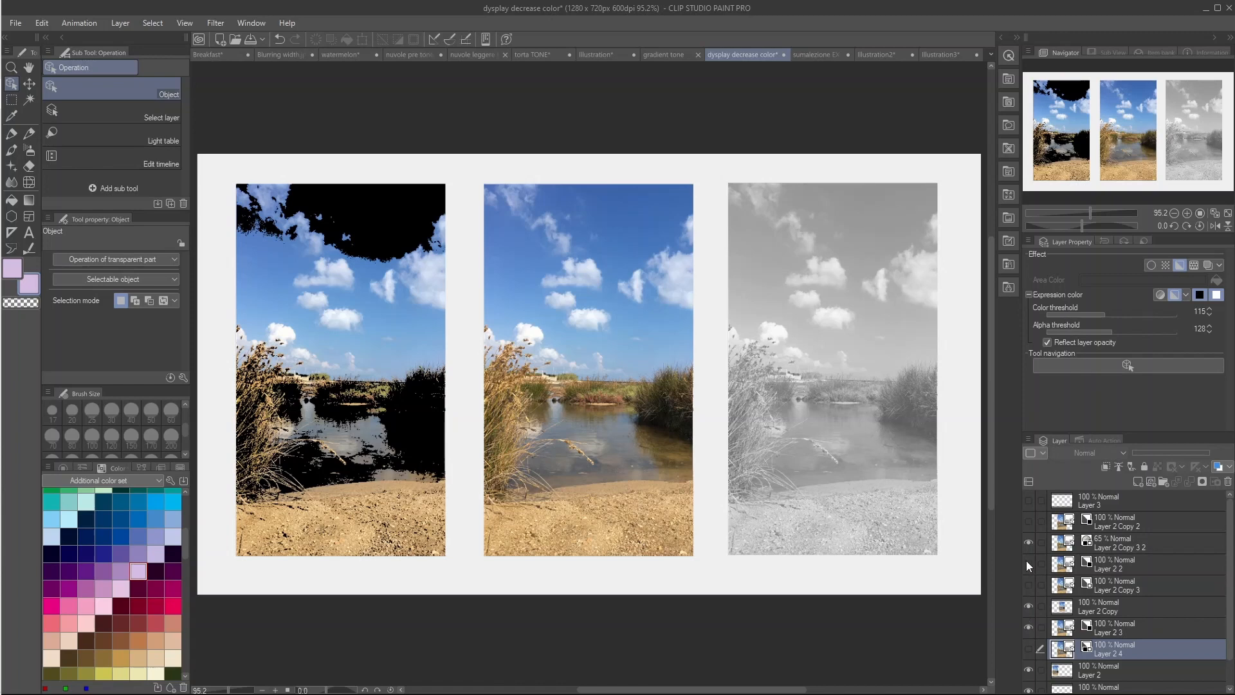
click(1028, 585)
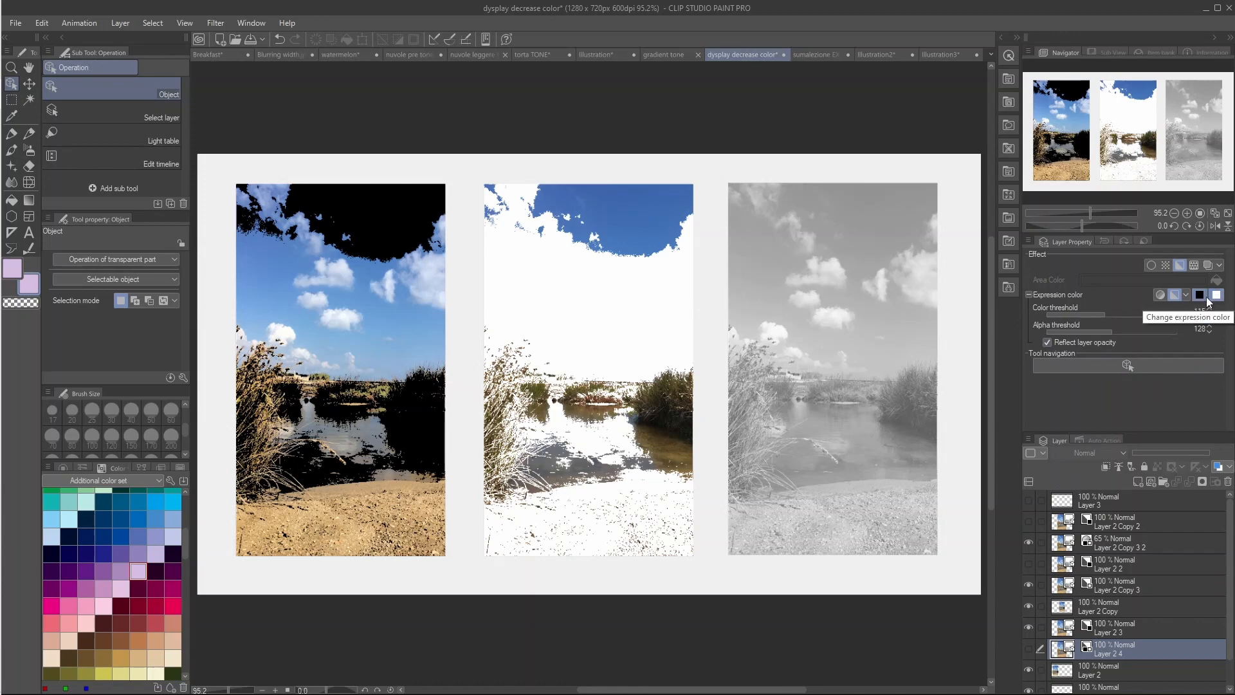
click(1027, 526)
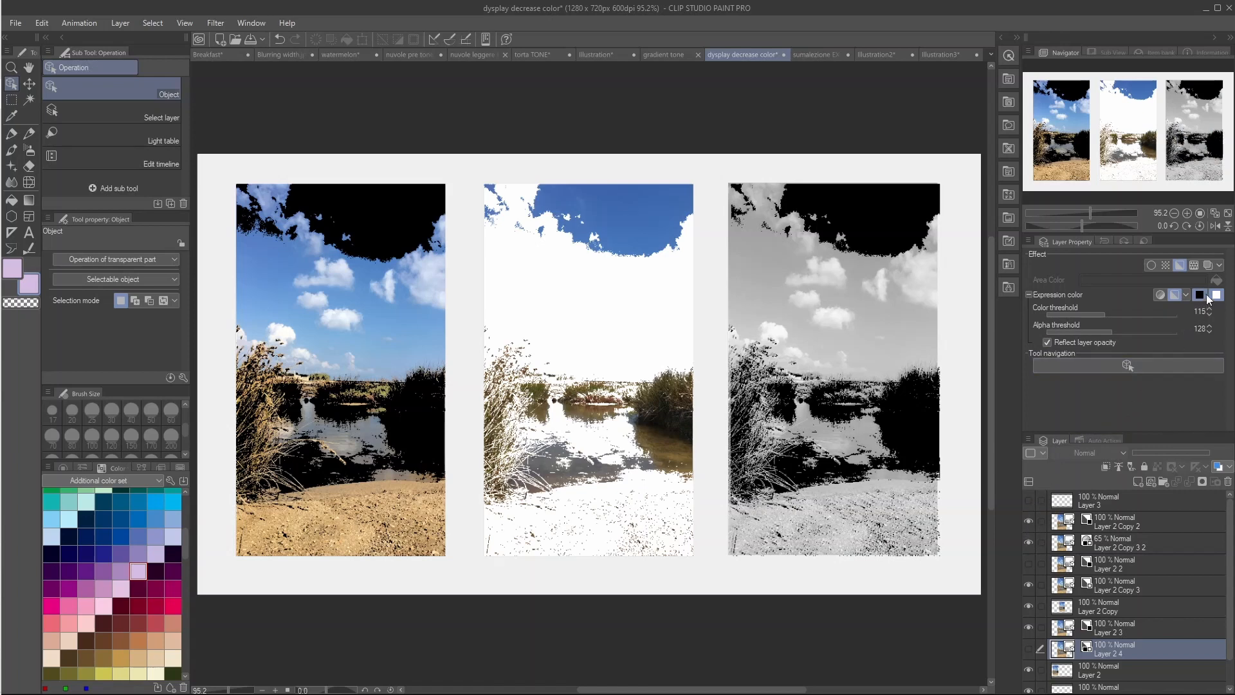
Step: Inspect the expression color settings of Layer 2 3 and Layer 2 Copy 3, and examine the gray landscape photo up close
click(1117, 628)
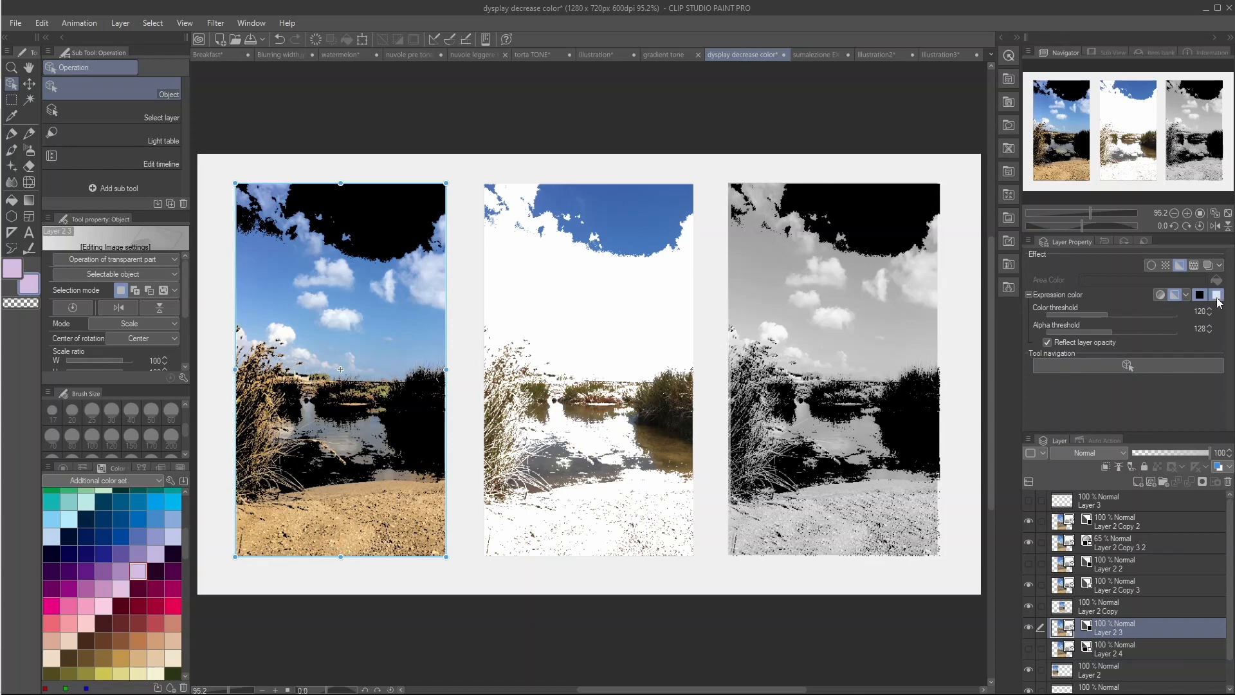
click(1131, 587)
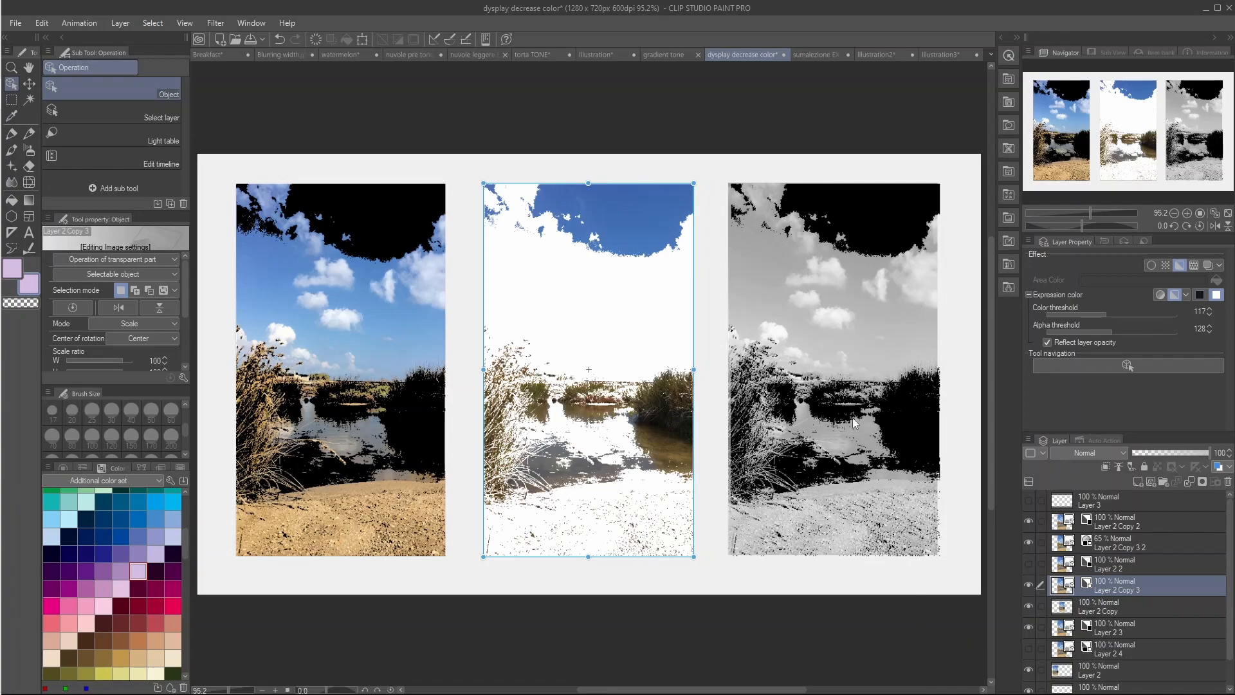
key(ctrl+space)
drag(862, 387, 898, 374)
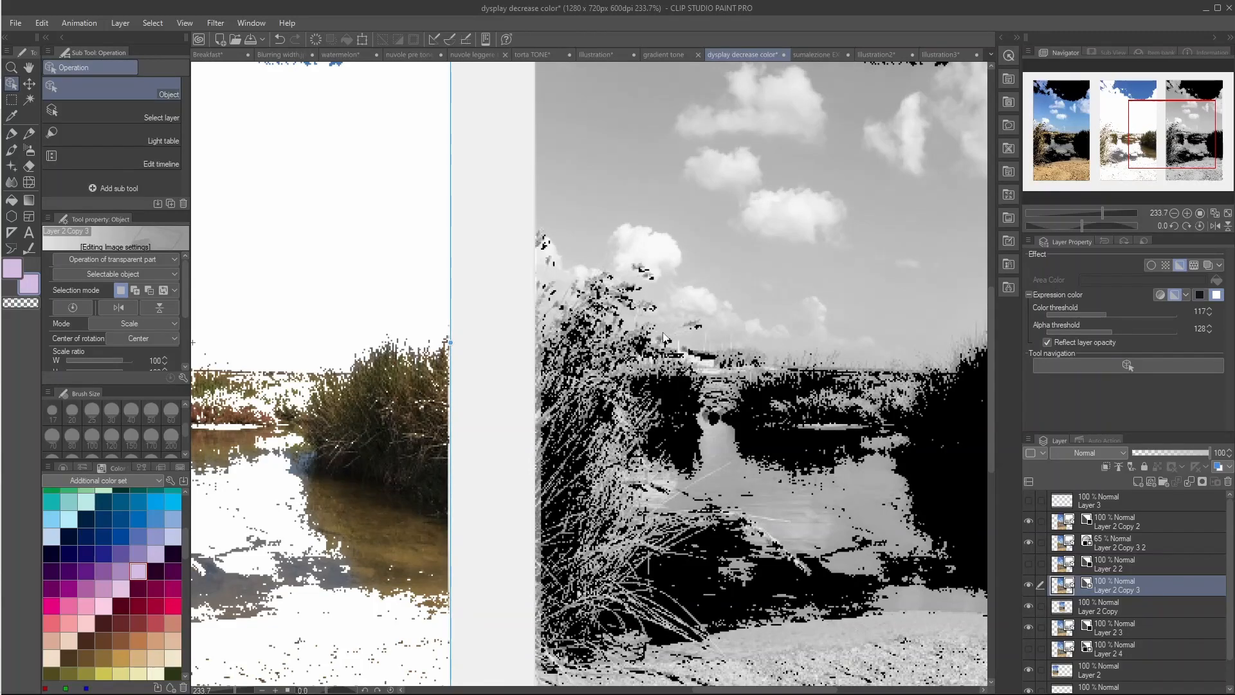
key(ctrl+space)
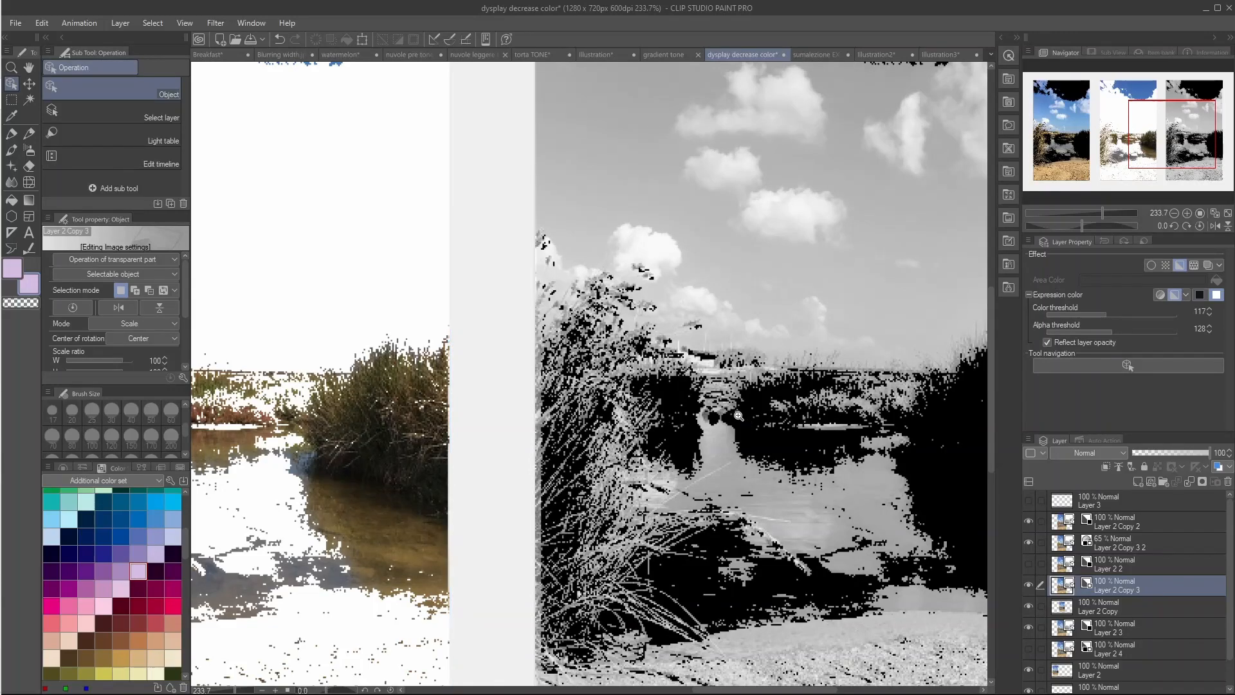
drag(746, 414, 722, 409)
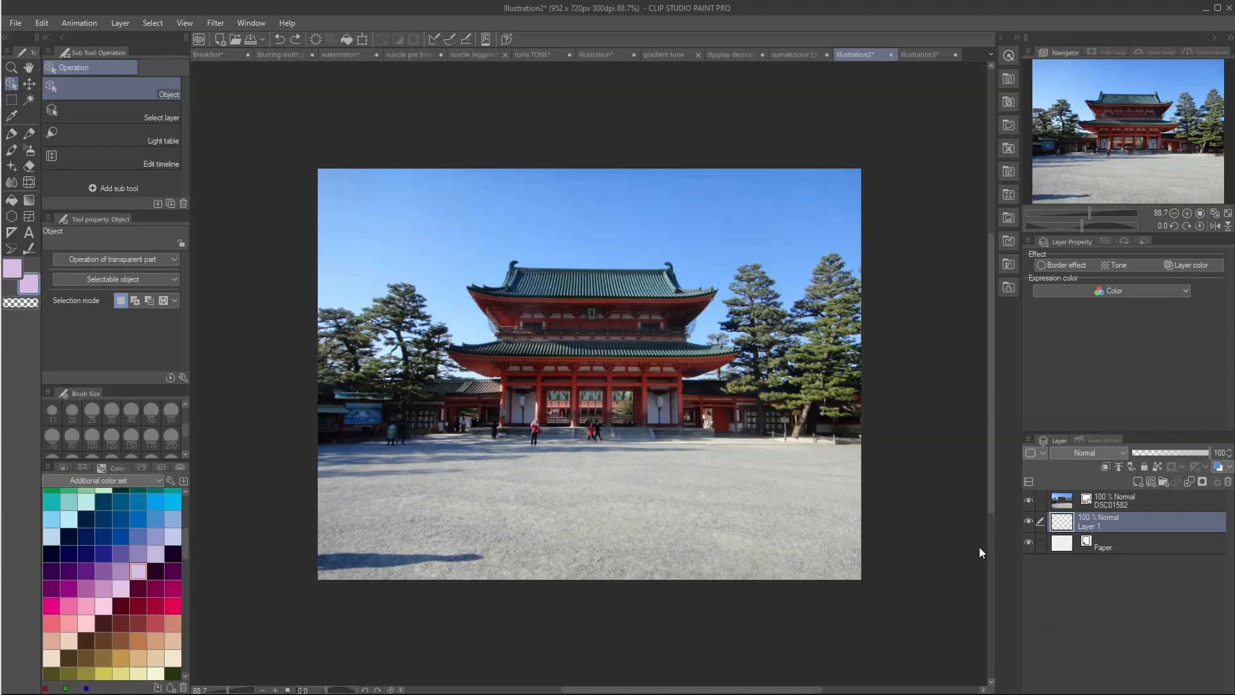
Step: Duplicate the temple photo layer DSC01582 twice on the Illustration2 canvas
click(1142, 502)
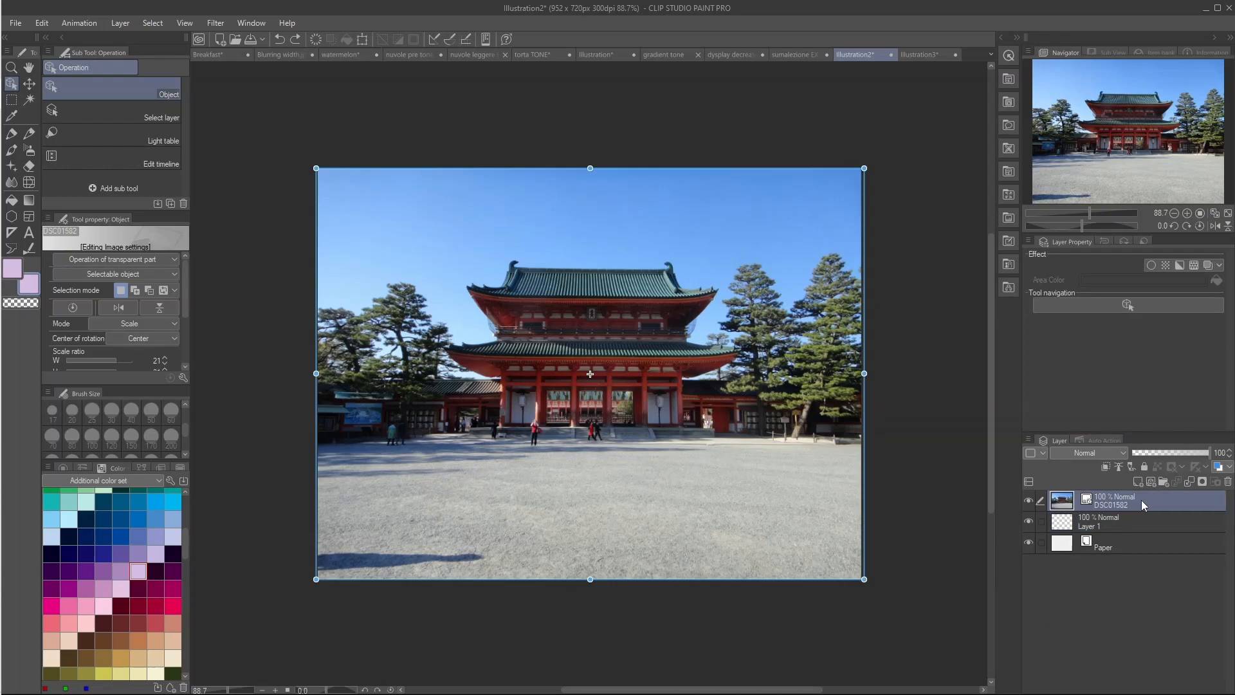
right_click(1144, 503)
click(1161, 270)
right_click(1150, 501)
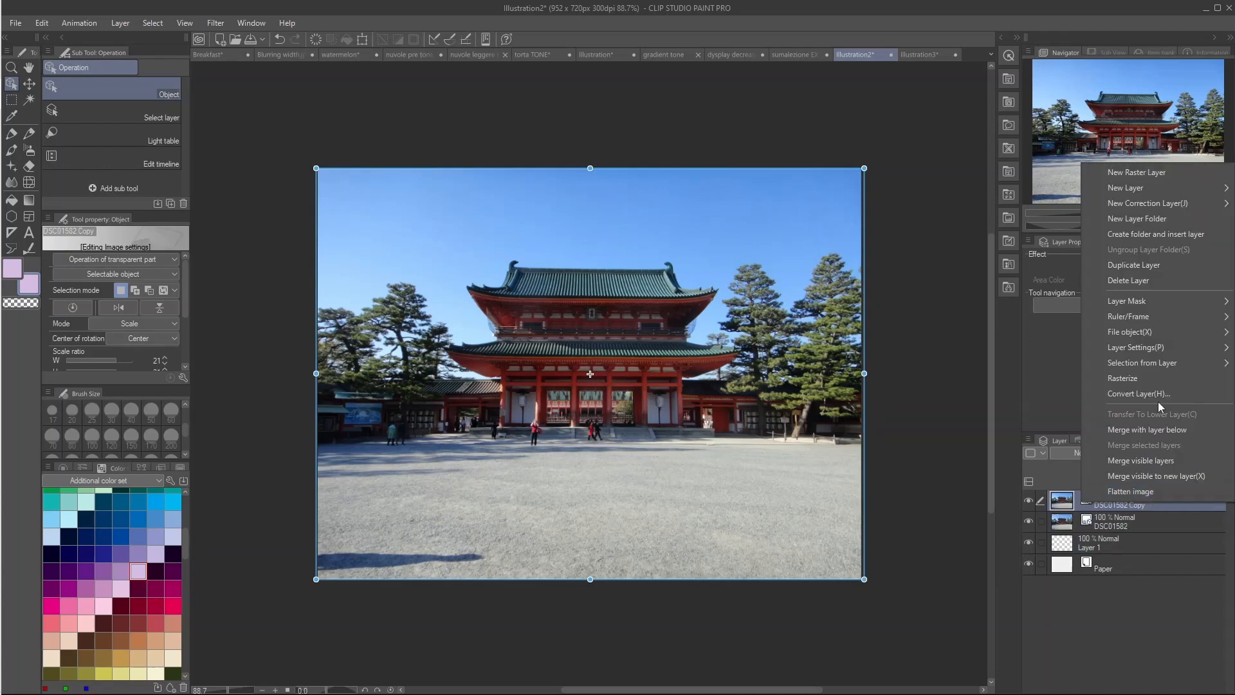
click(1173, 266)
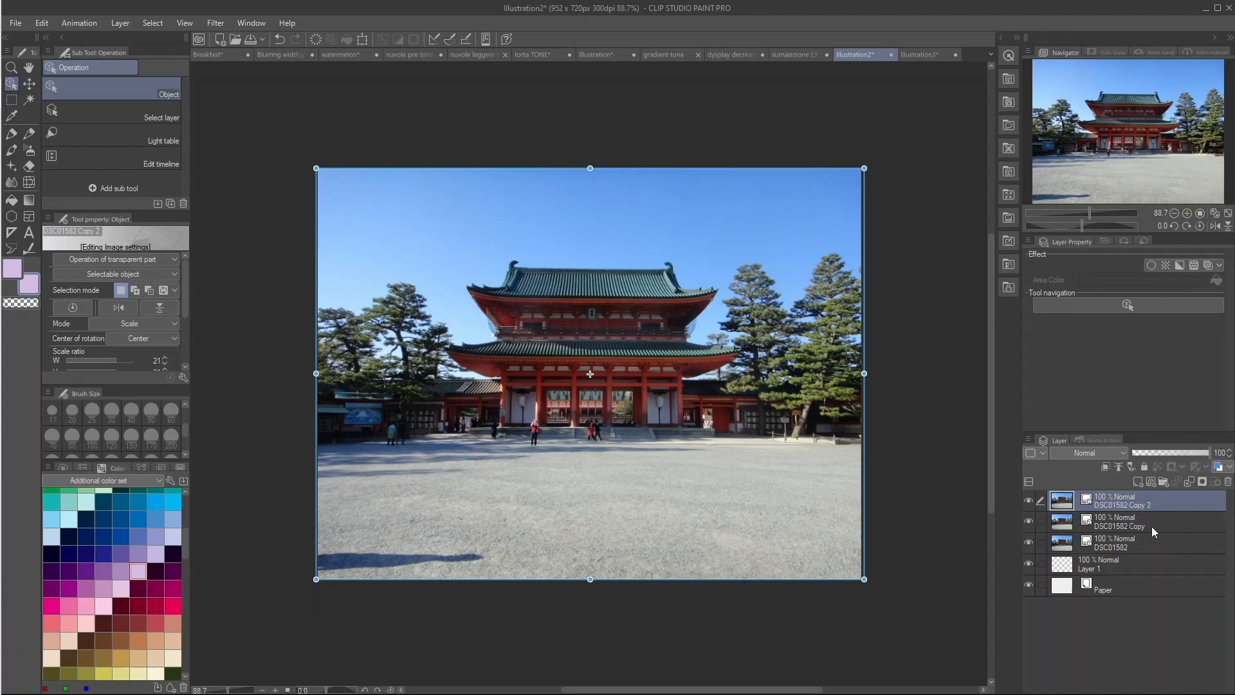
Step: Rasterize the DSC01582 photo layer and its two copies, and hide the original layer
right_click(1145, 543)
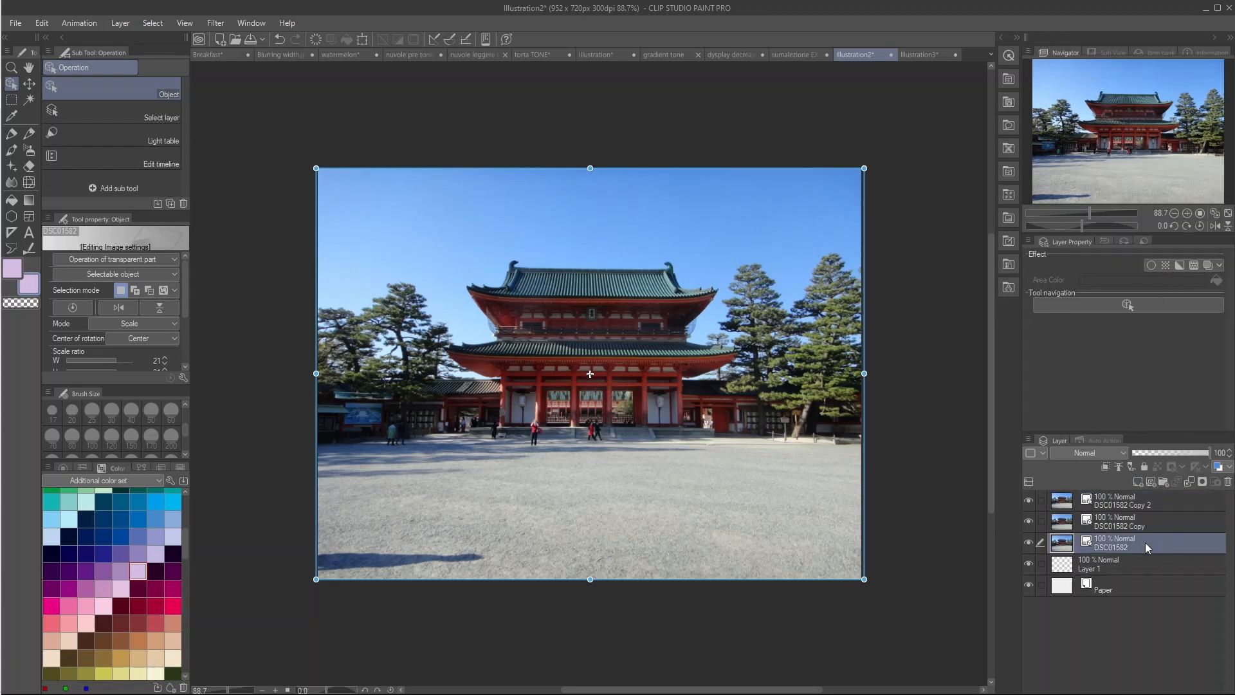
click(1158, 423)
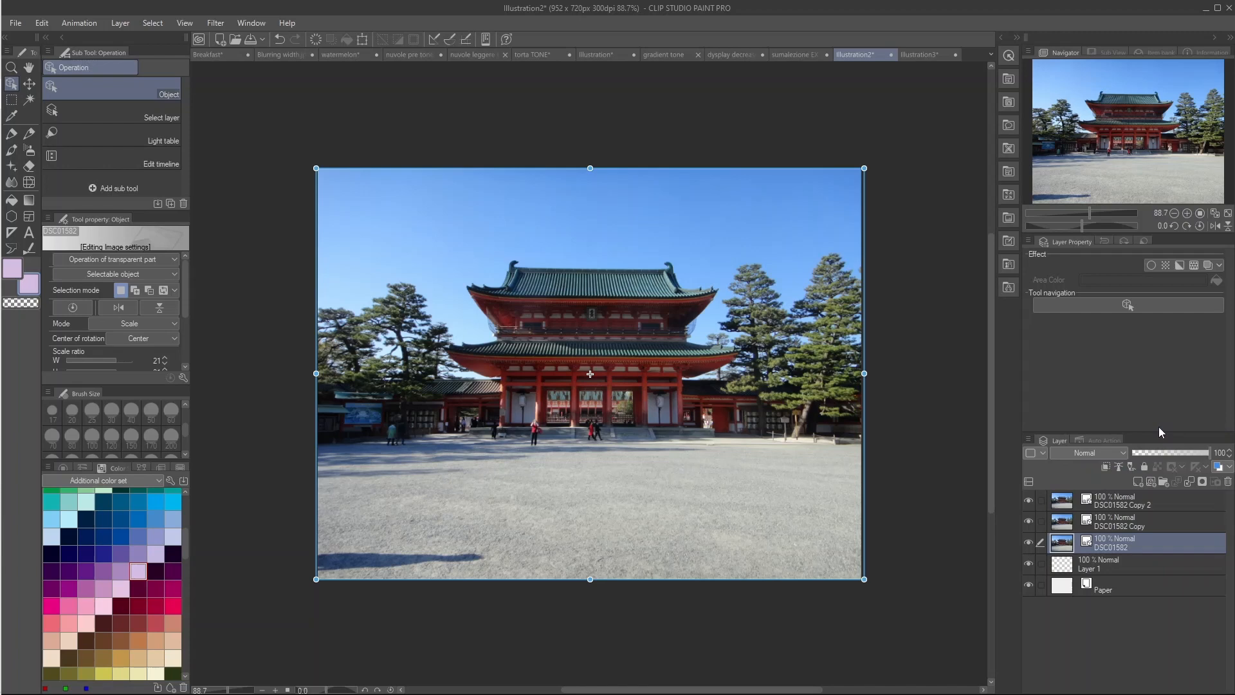
right_click(1149, 527)
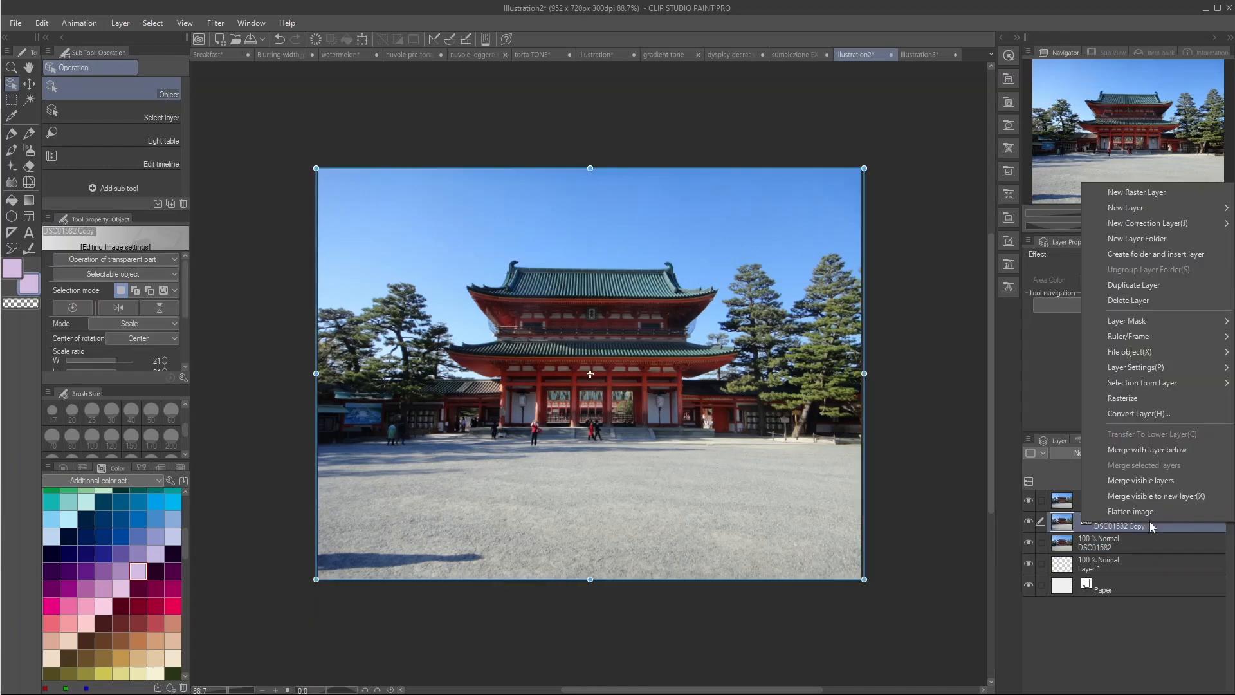
click(1152, 403)
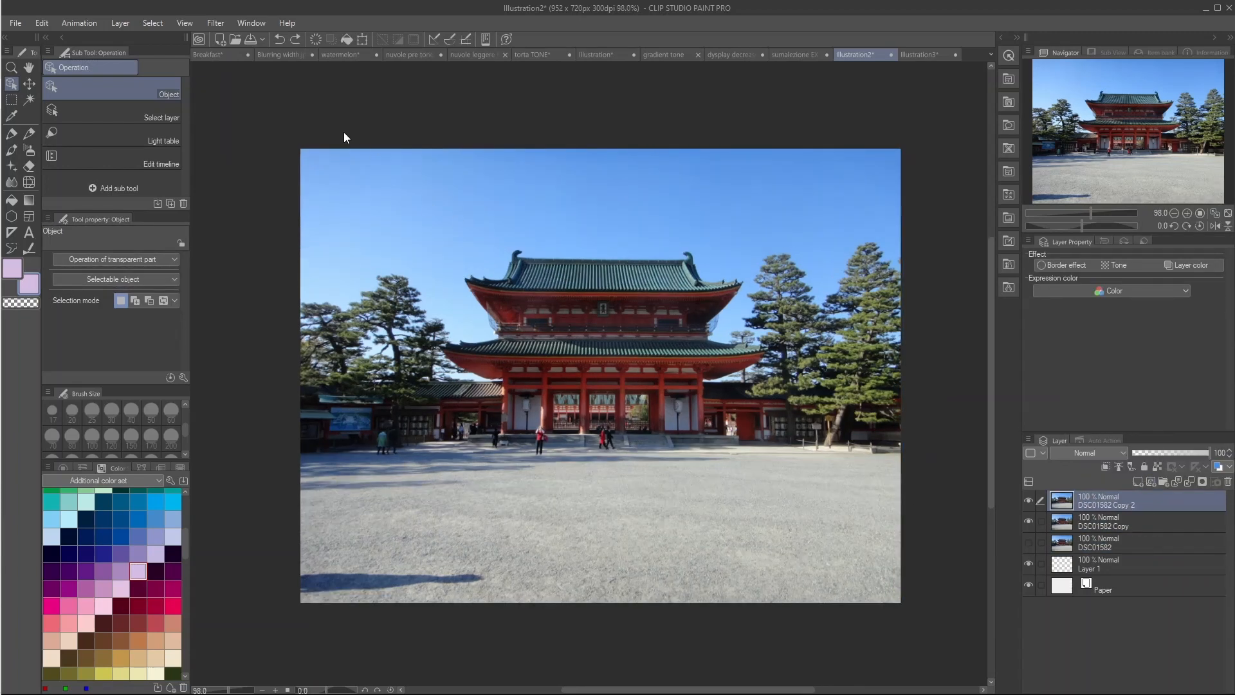
Step: Apply the Artistic filter to DSC01582 Copy 2 with the Lines only process and a line thickness of 10
click(216, 24)
mouse_move(246, 90)
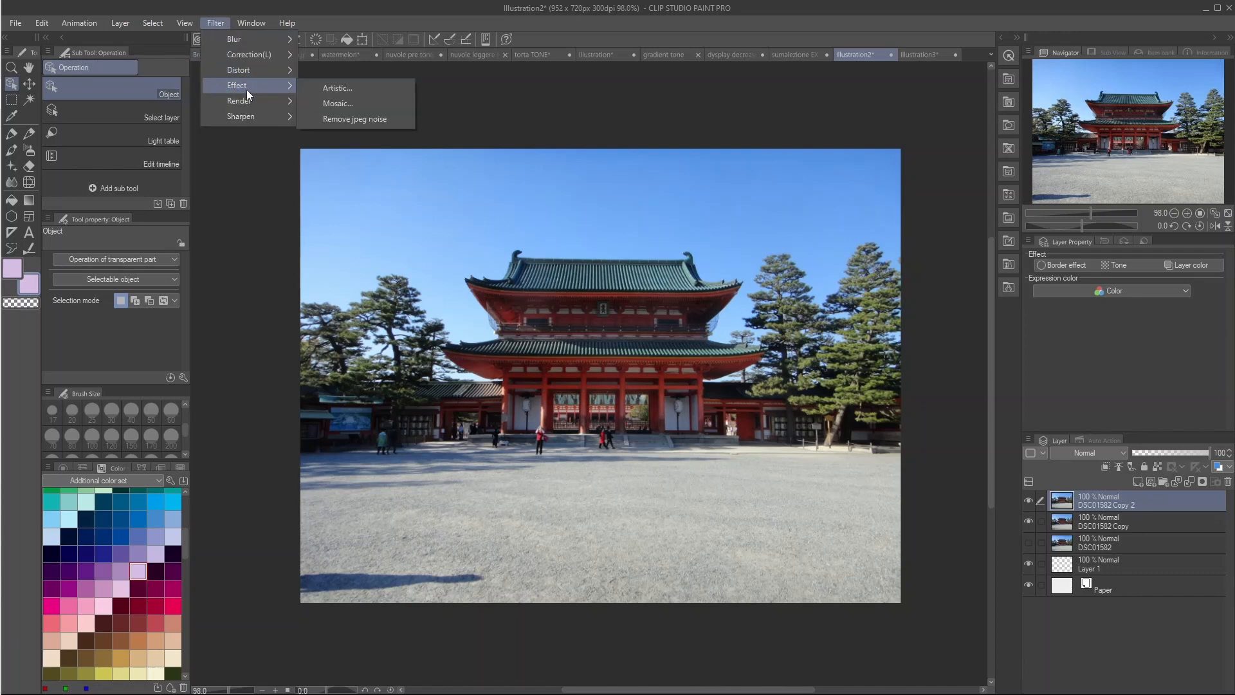
click(329, 88)
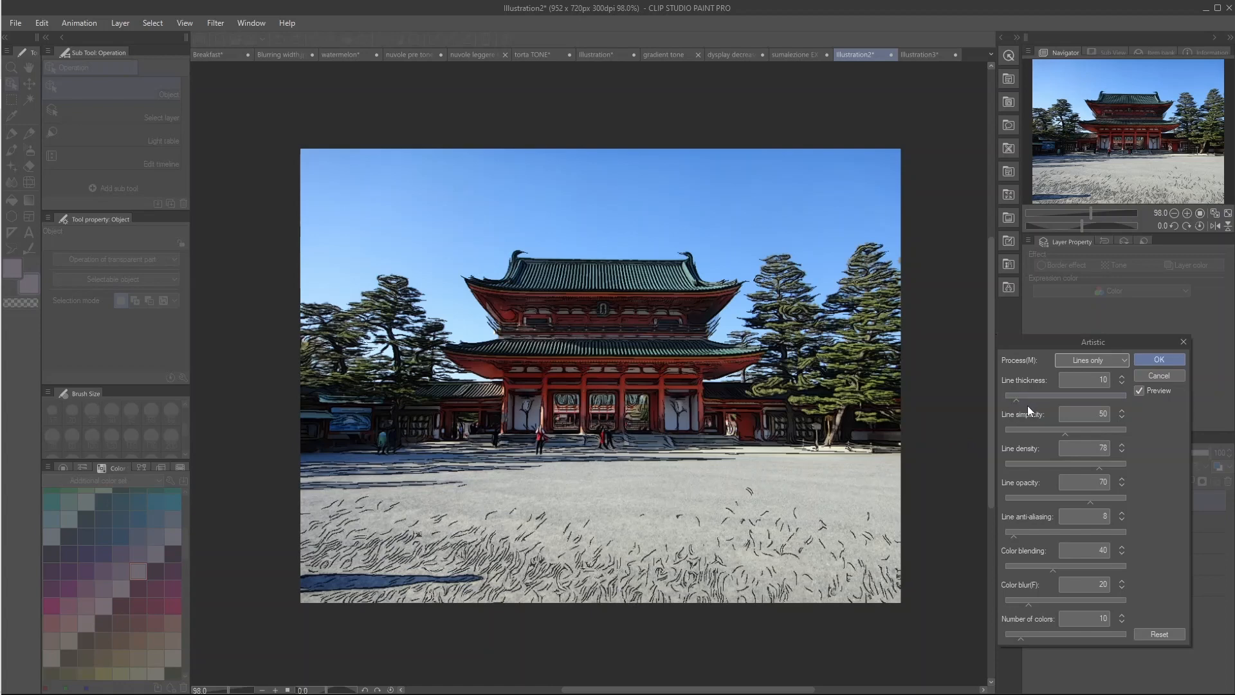
drag(1028, 396, 1042, 397)
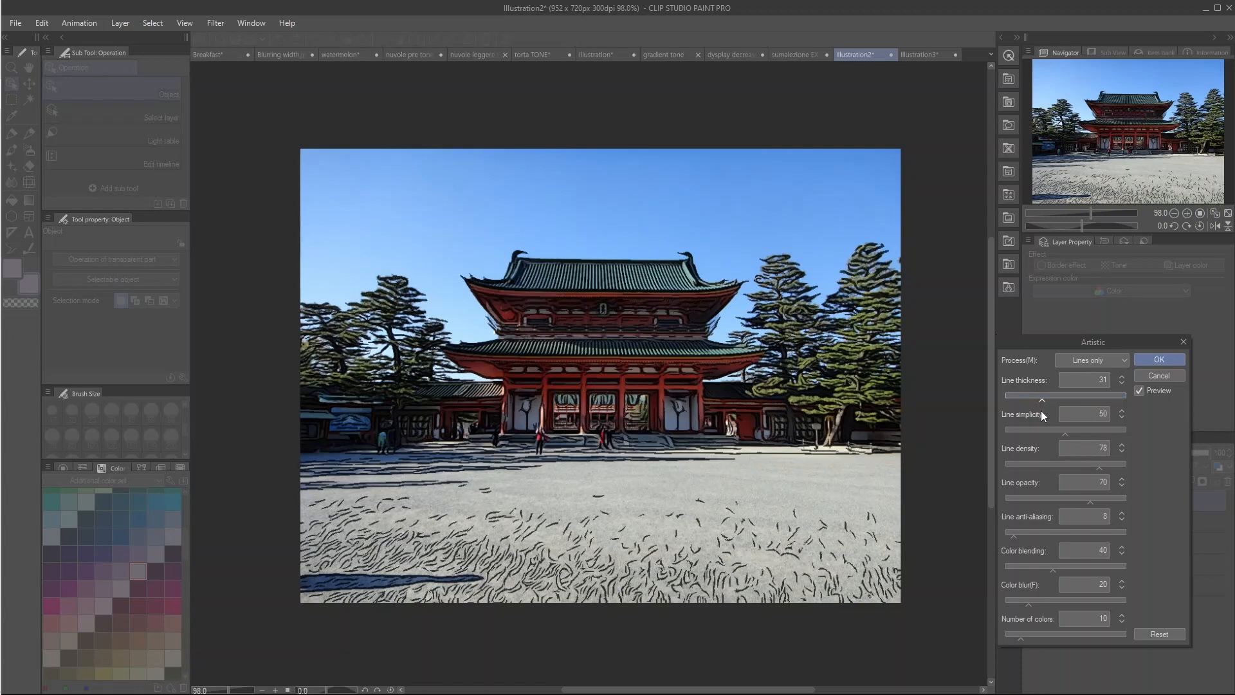
click(1021, 395)
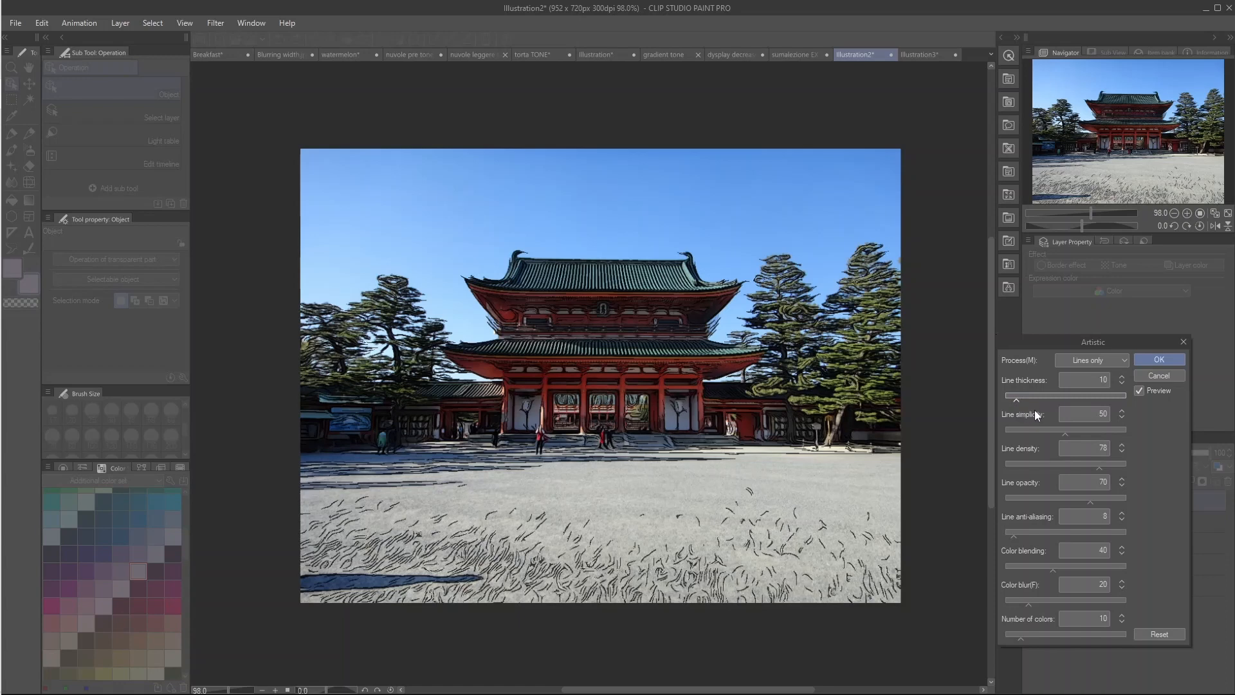
click(1104, 358)
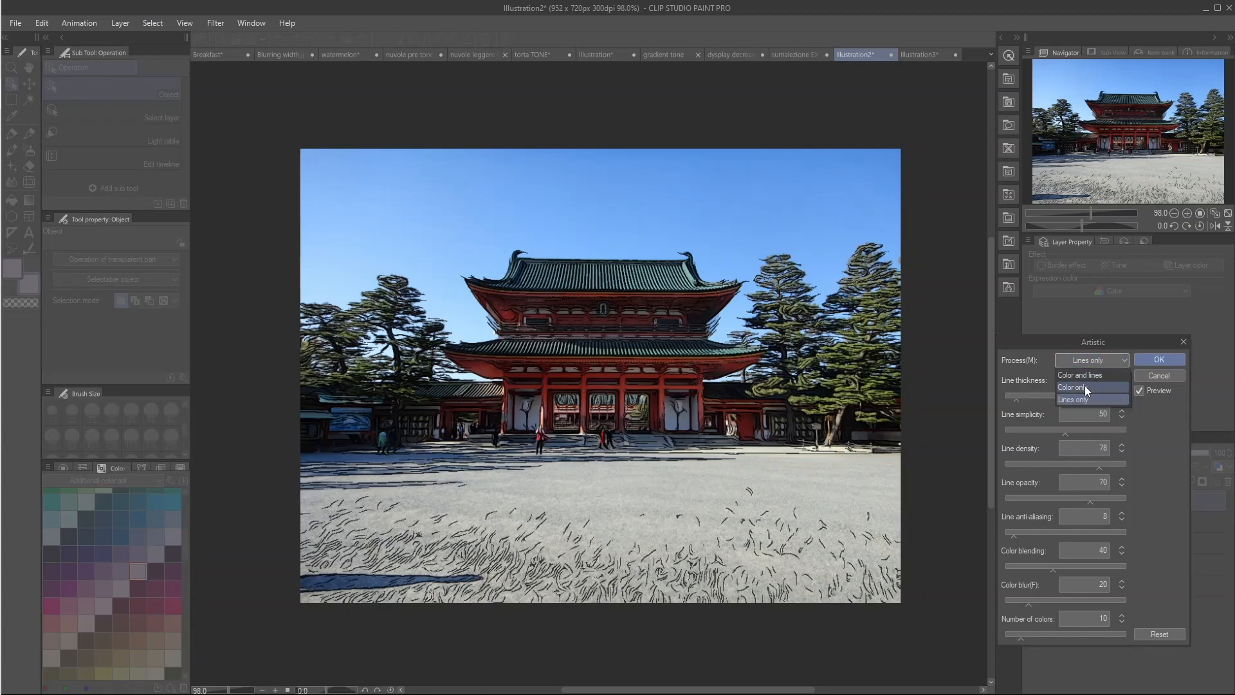
click(1087, 399)
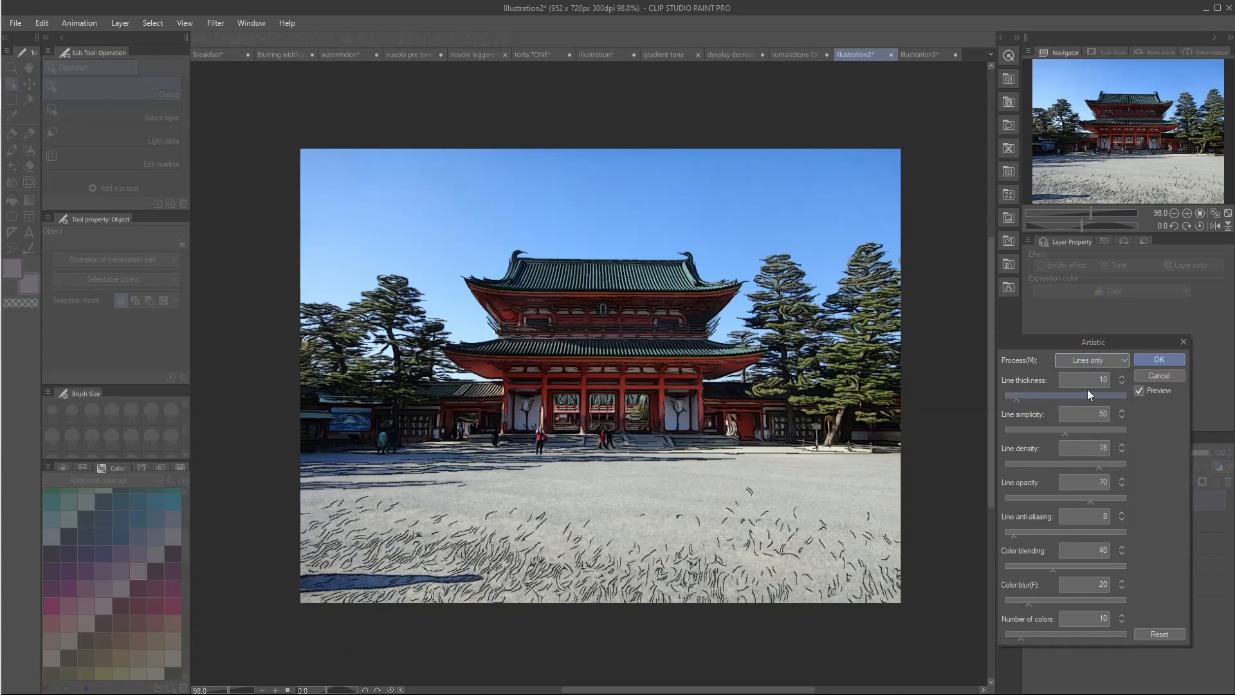
click(1151, 360)
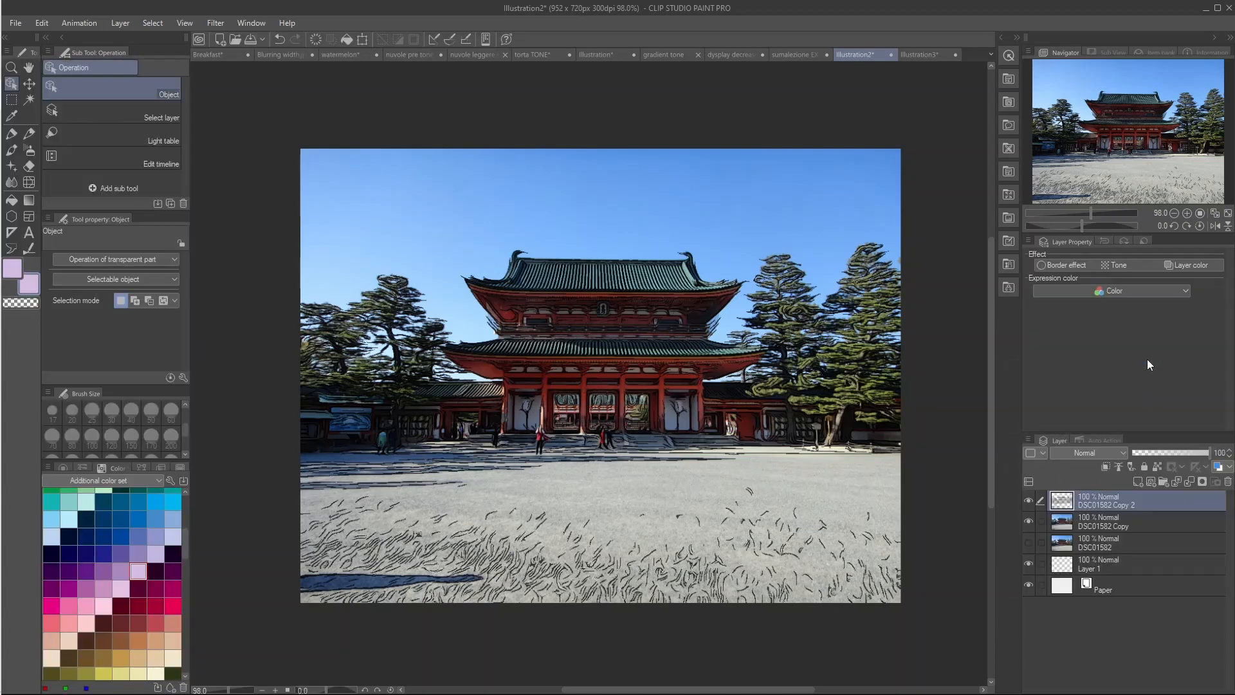
Step: Apply the Tone effect to DSC01582 Copy, with its density using the brightness of the image
click(1137, 522)
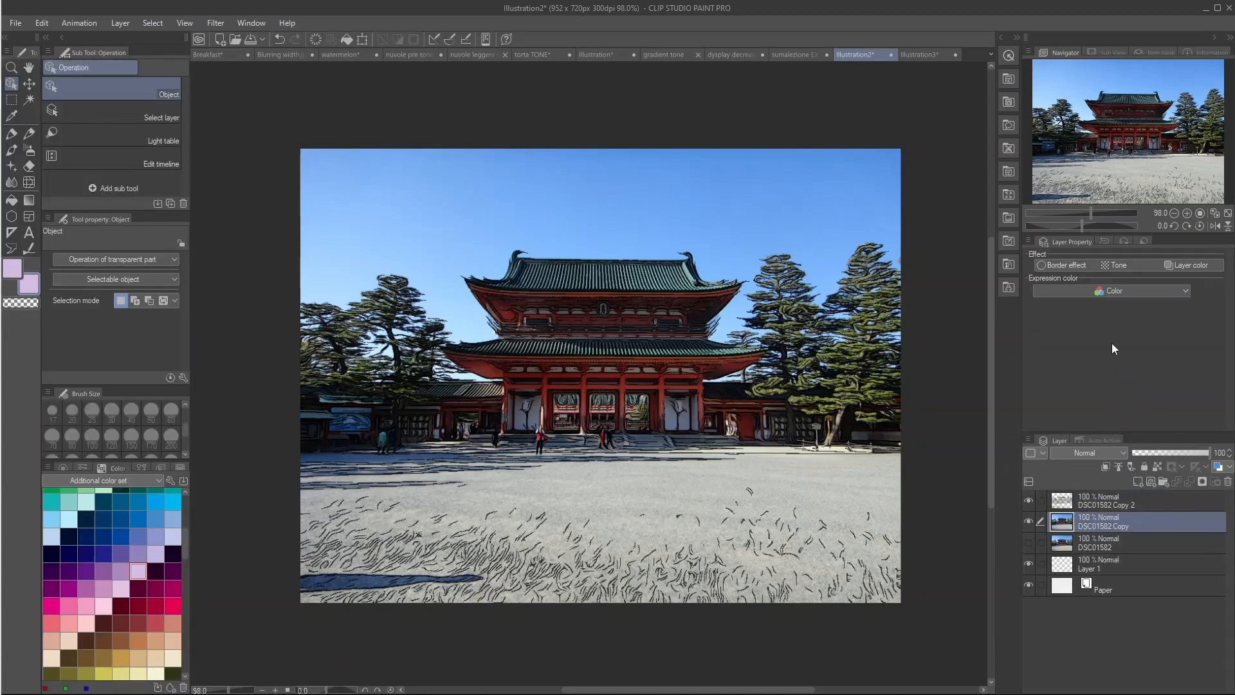
click(1125, 264)
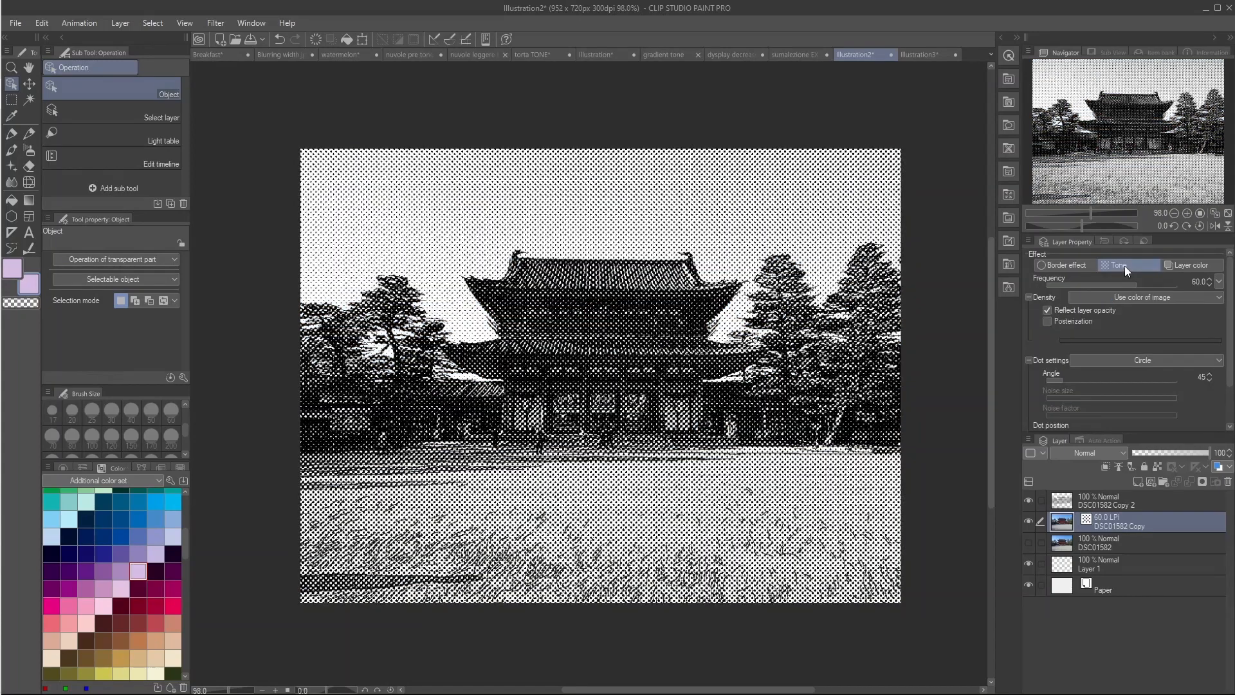
click(1145, 298)
click(1138, 323)
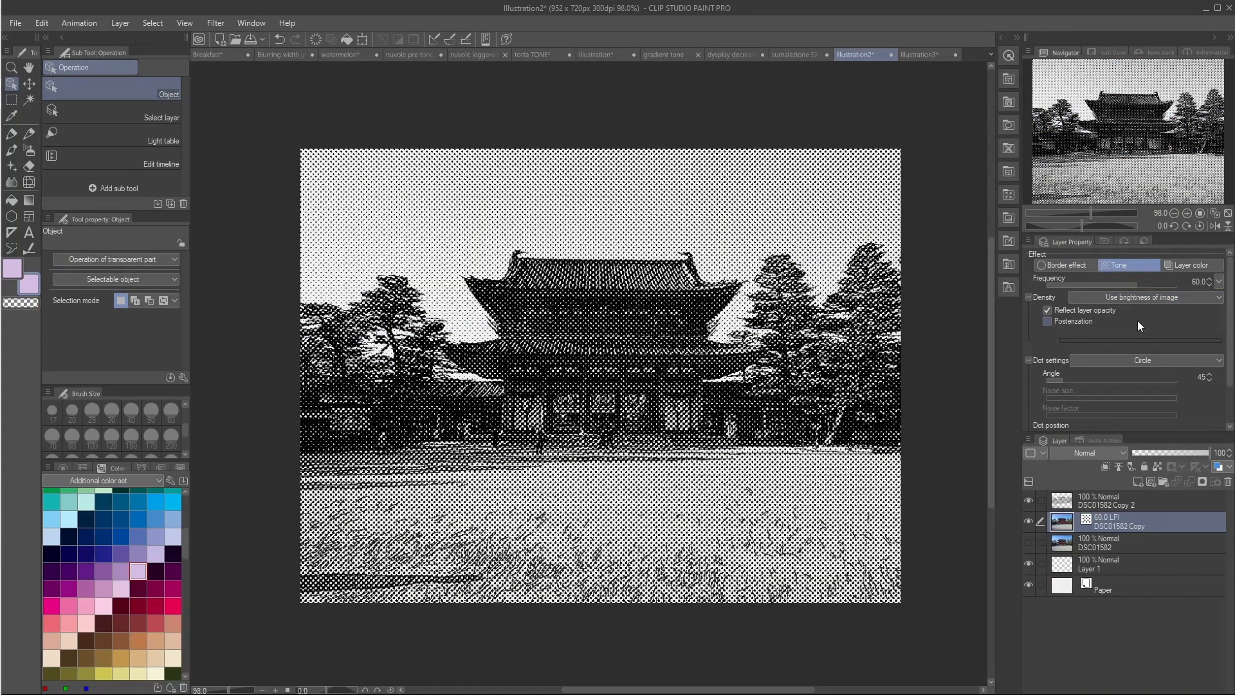
Step: Enable posterization for the temple photo's tone, add a 21 density level that covers more of the sky, and set the frequency to 84.6
click(1049, 321)
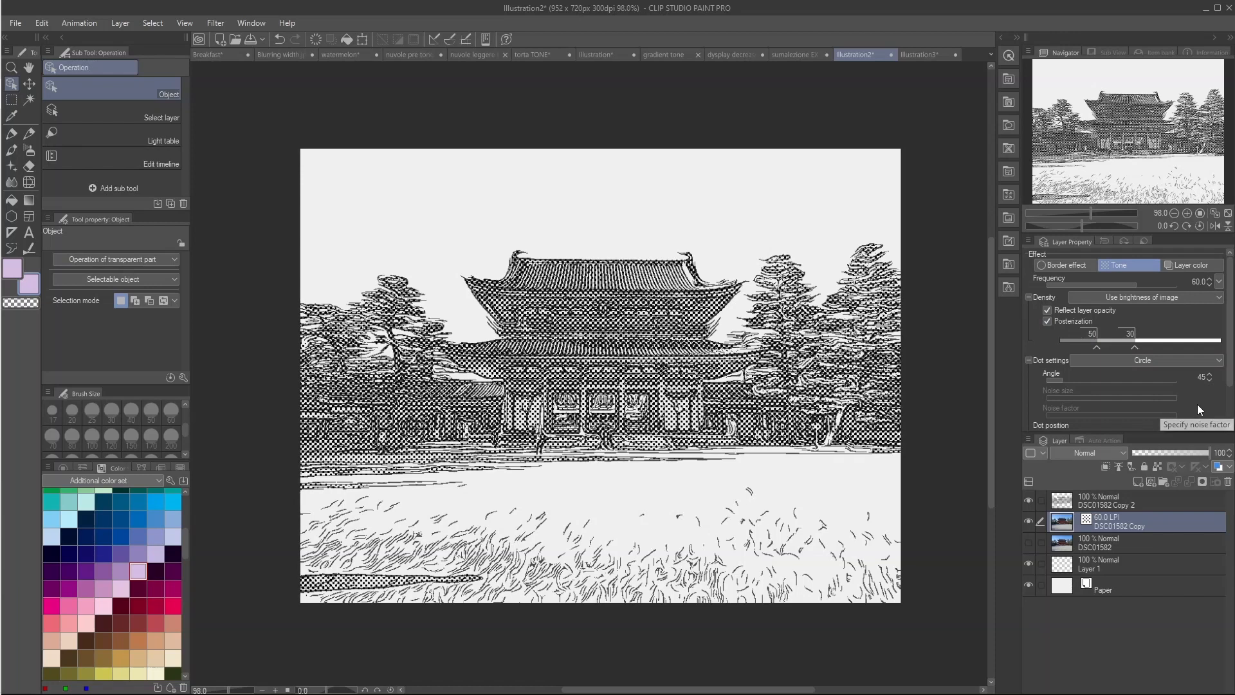
click(1159, 348)
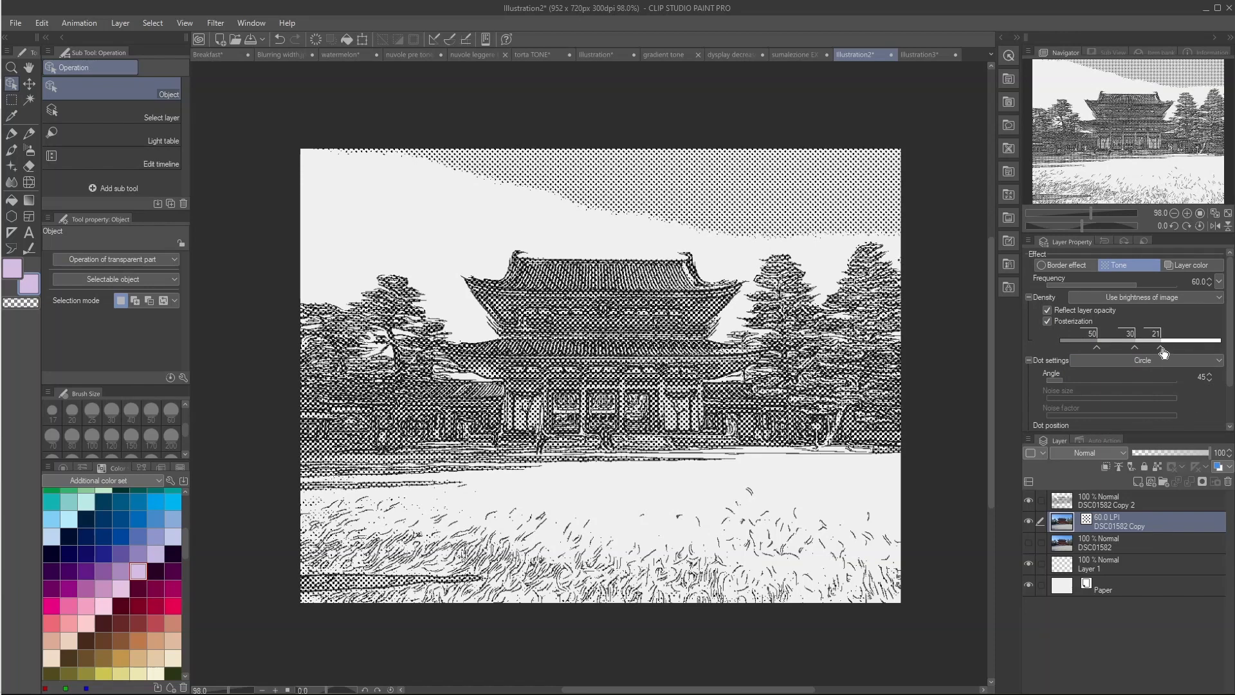
drag(1163, 352, 1171, 354)
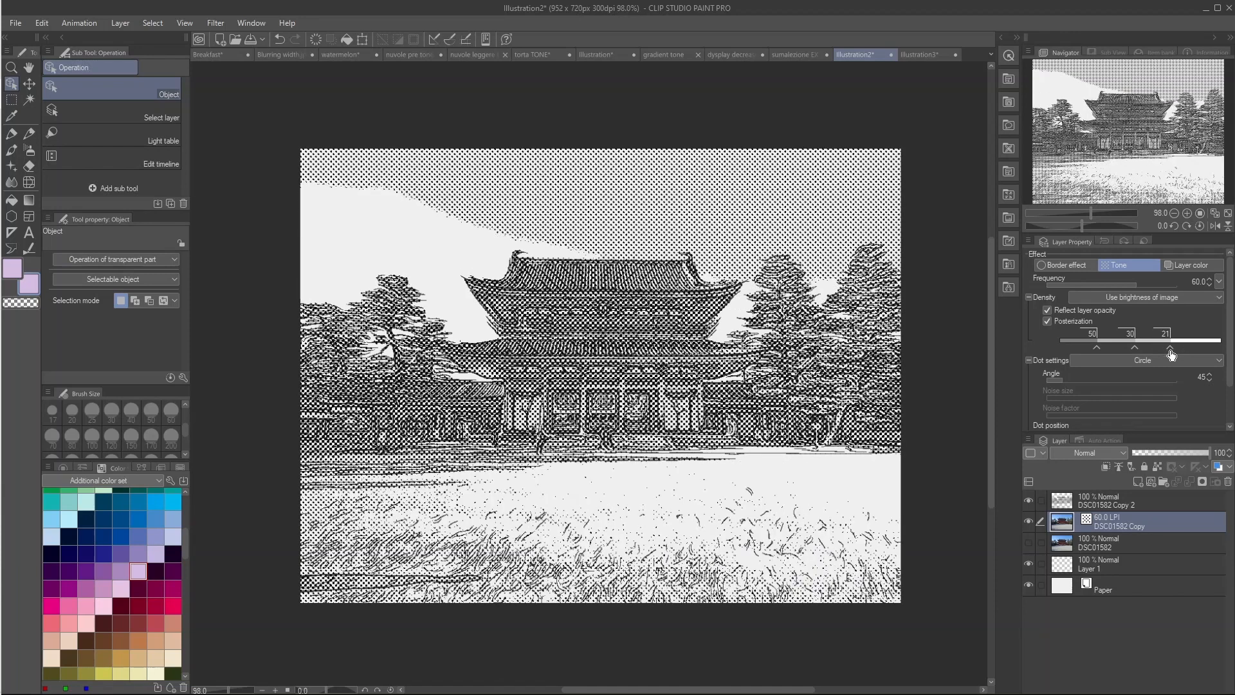
click(1164, 283)
click(1178, 284)
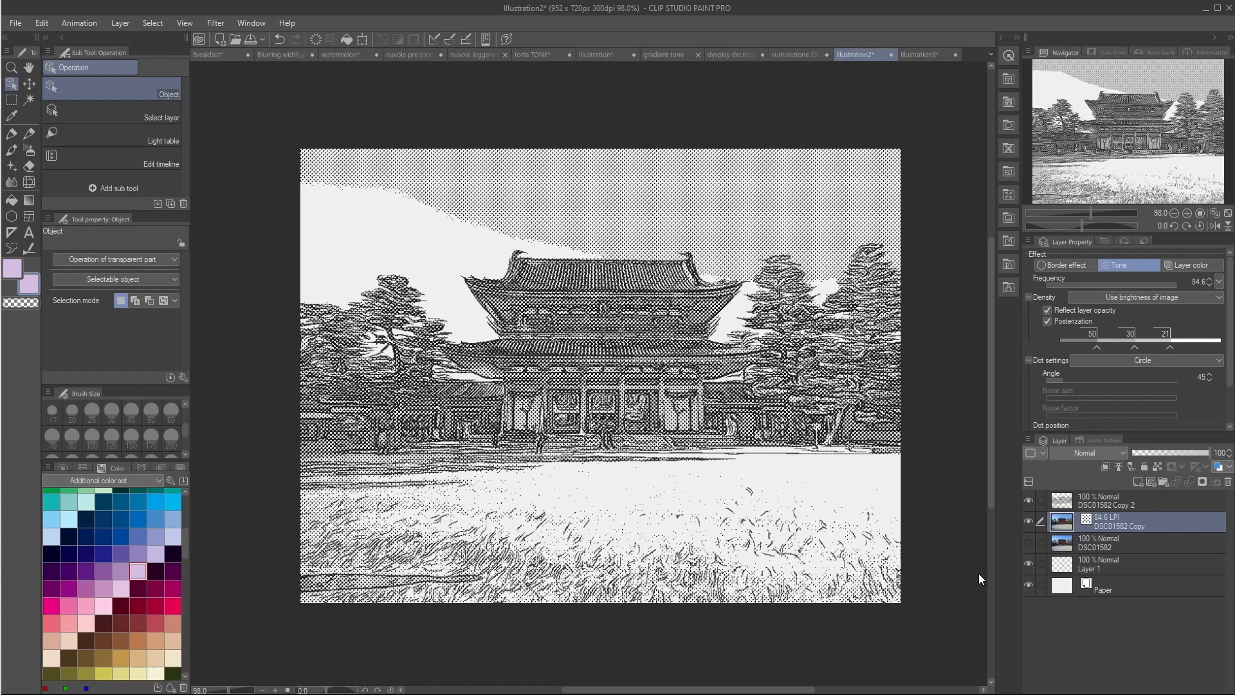
Step: Convert the DSC01582 layer to an image material layer, keeping the original layer
click(1136, 543)
right_click(1136, 543)
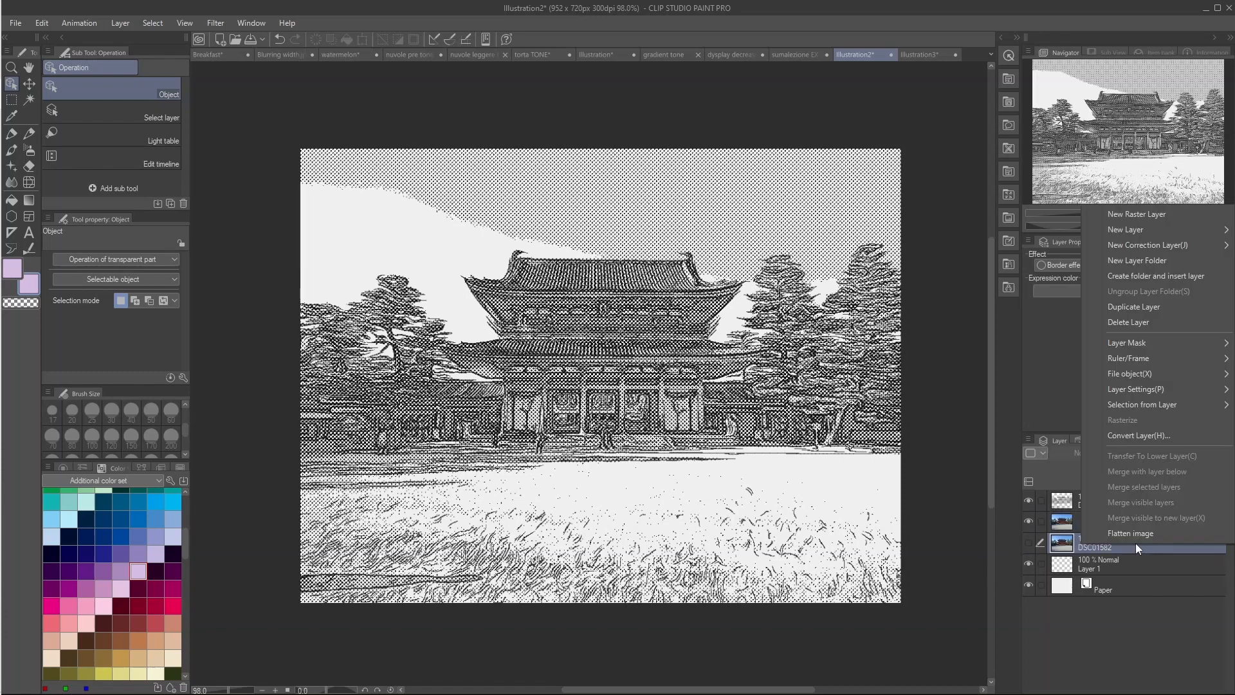
click(1130, 439)
click(667, 314)
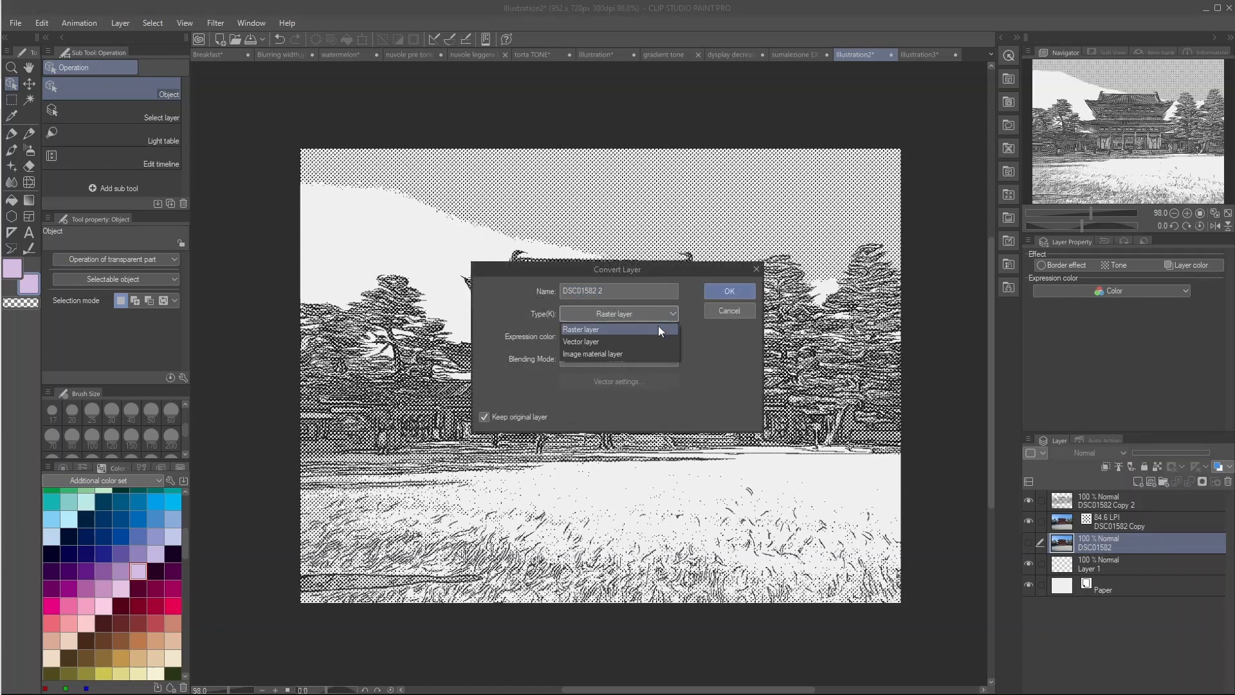
click(651, 353)
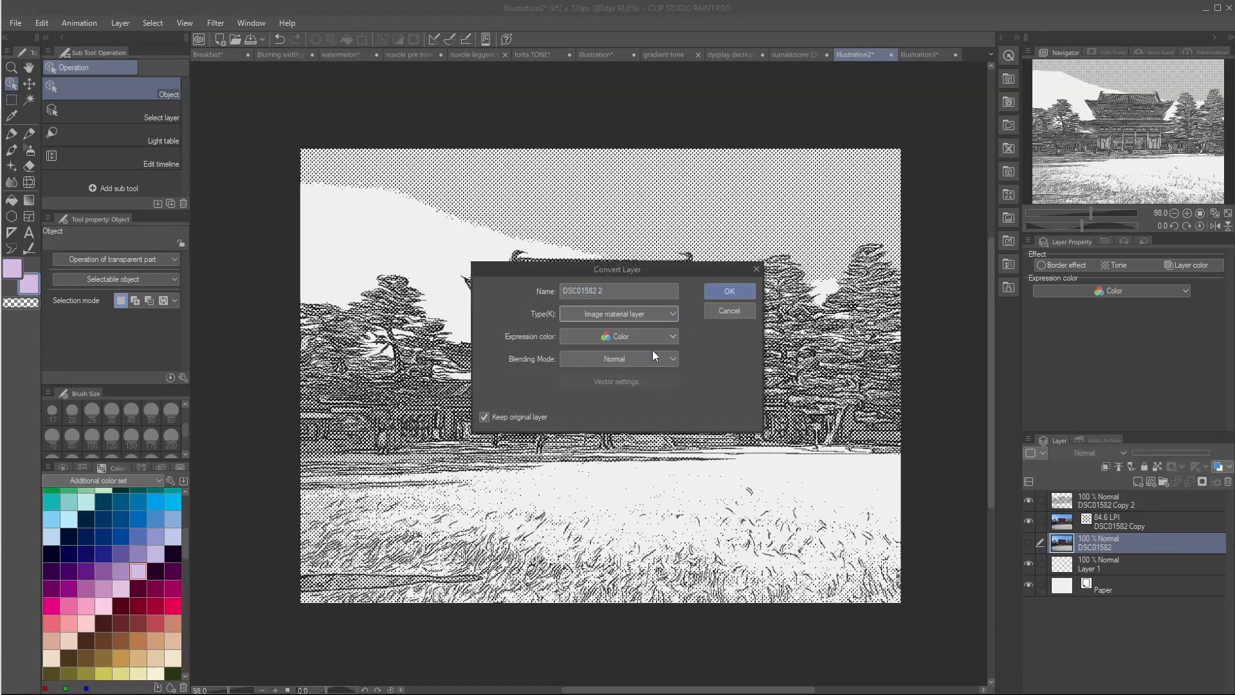
click(710, 291)
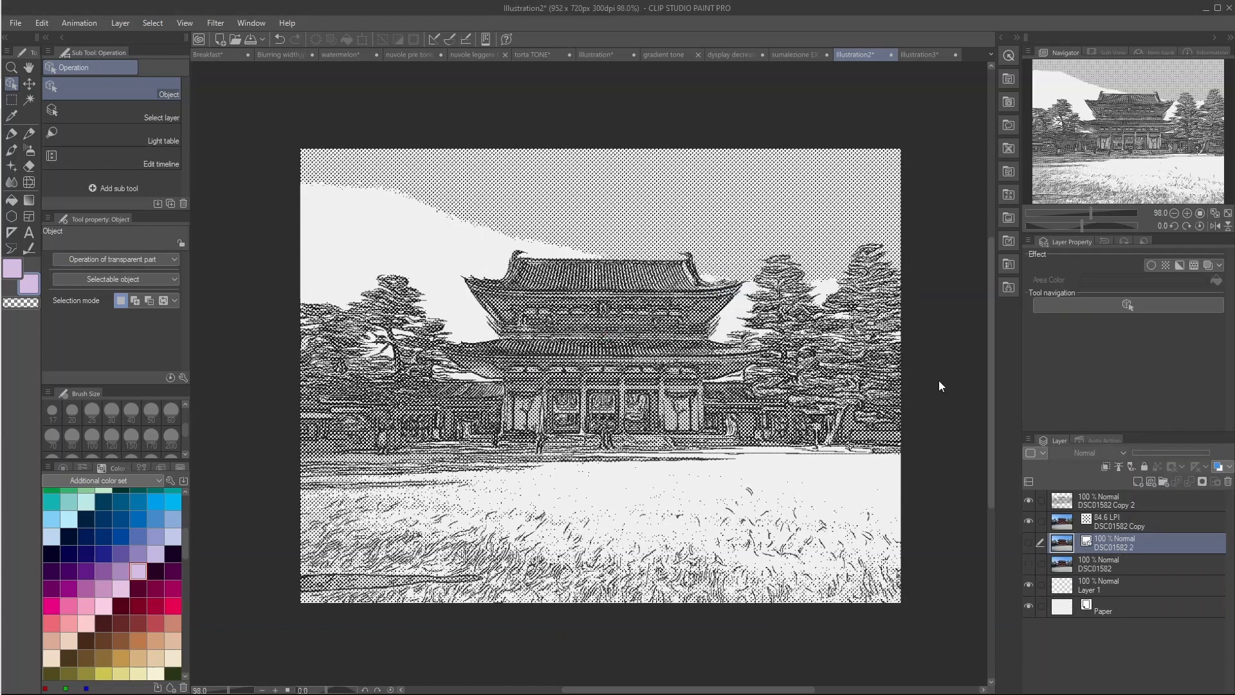
Step: Show the DSC01582 2 layer and apply the Display decrease color effect with a color threshold of 45
click(1030, 542)
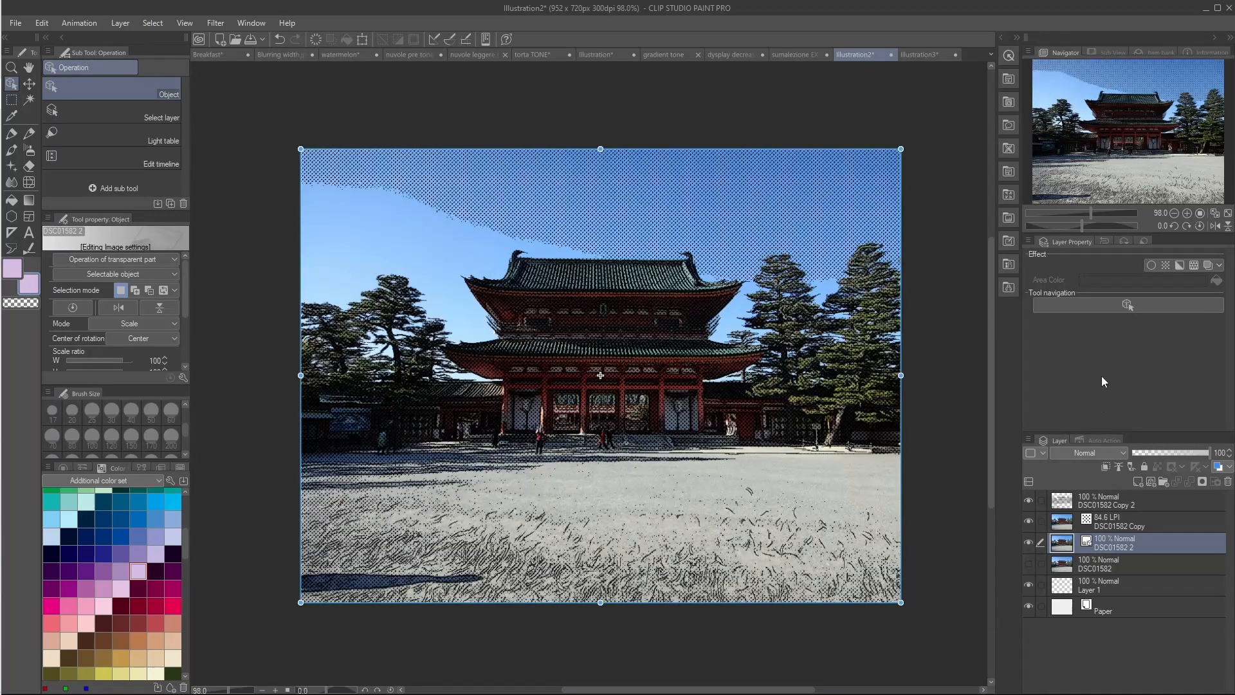
click(1180, 266)
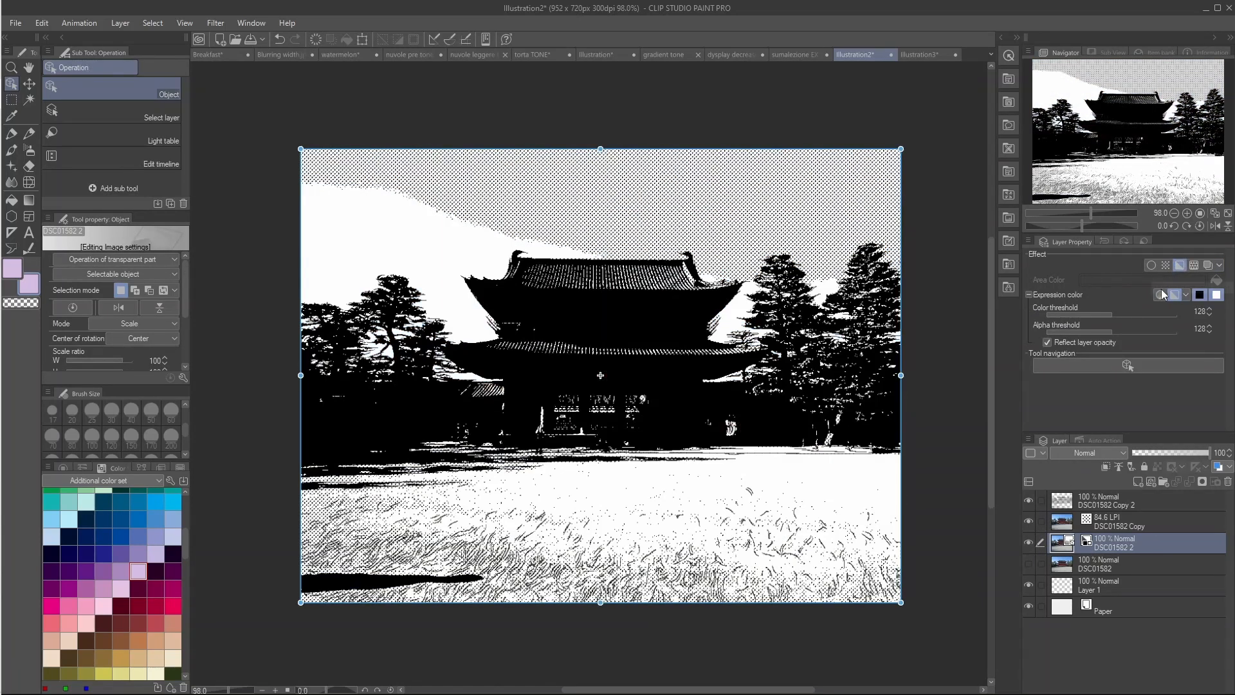
drag(1096, 317, 1072, 315)
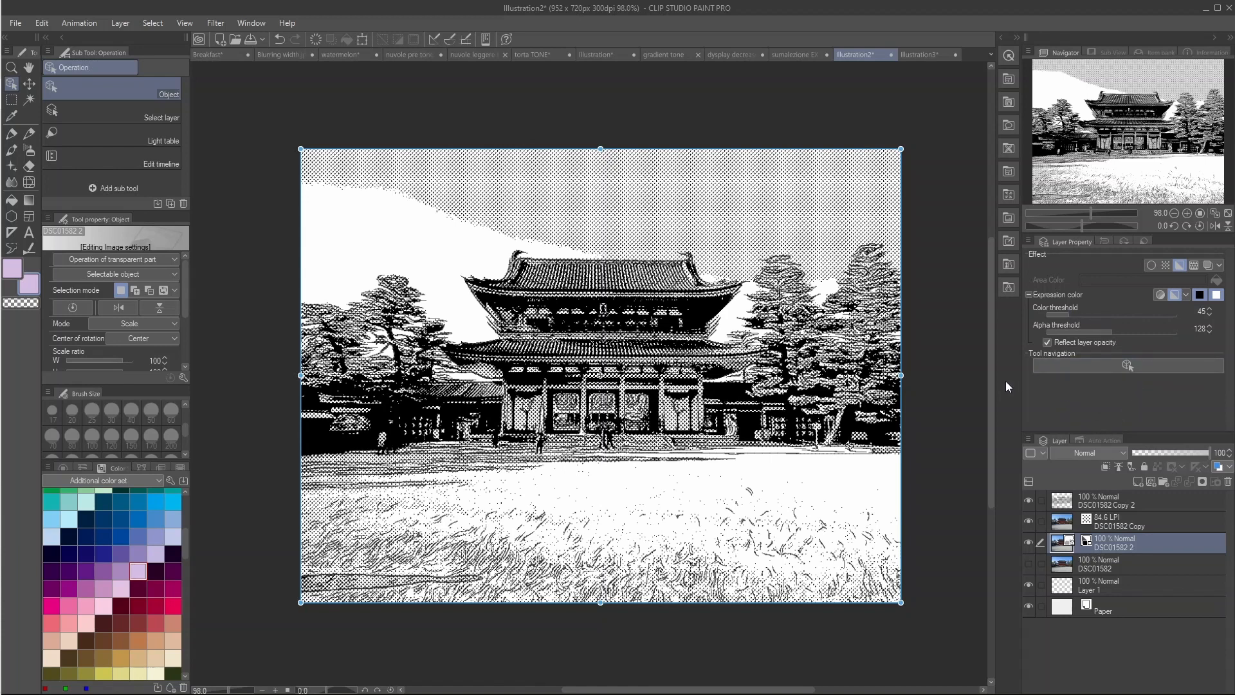
click(1126, 565)
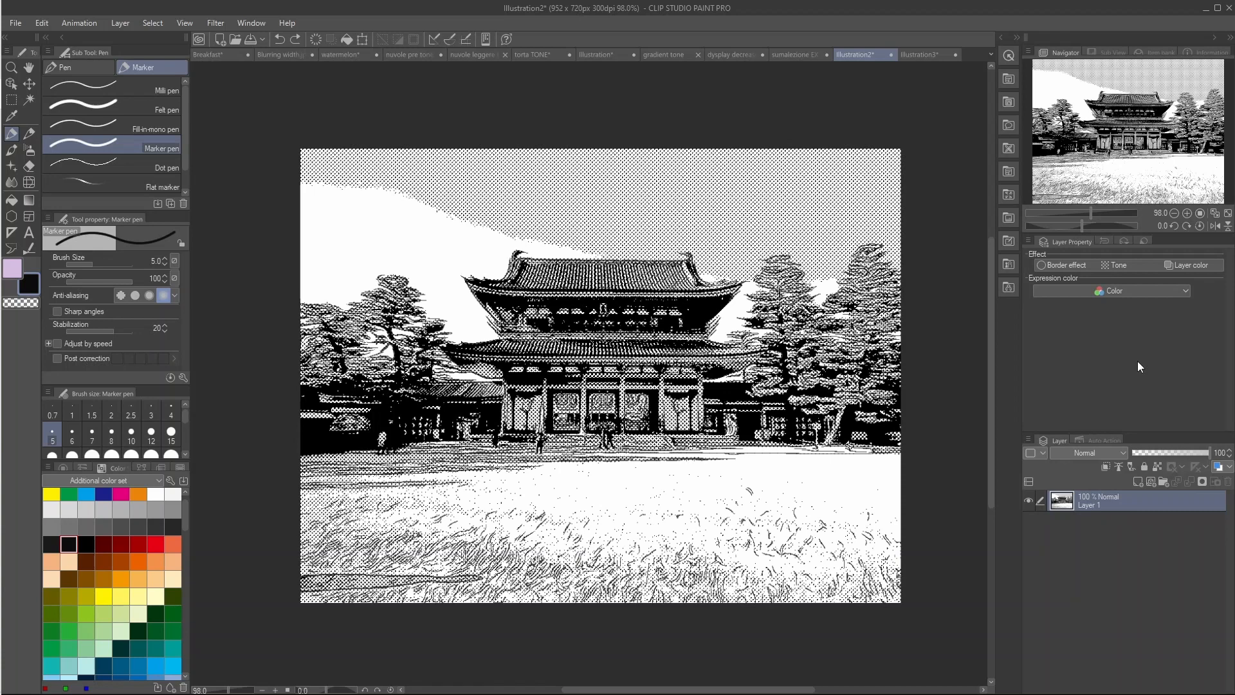
Step: Apply the Layer color effect to the merged temple layer and set its sub color to a light orange
click(1192, 265)
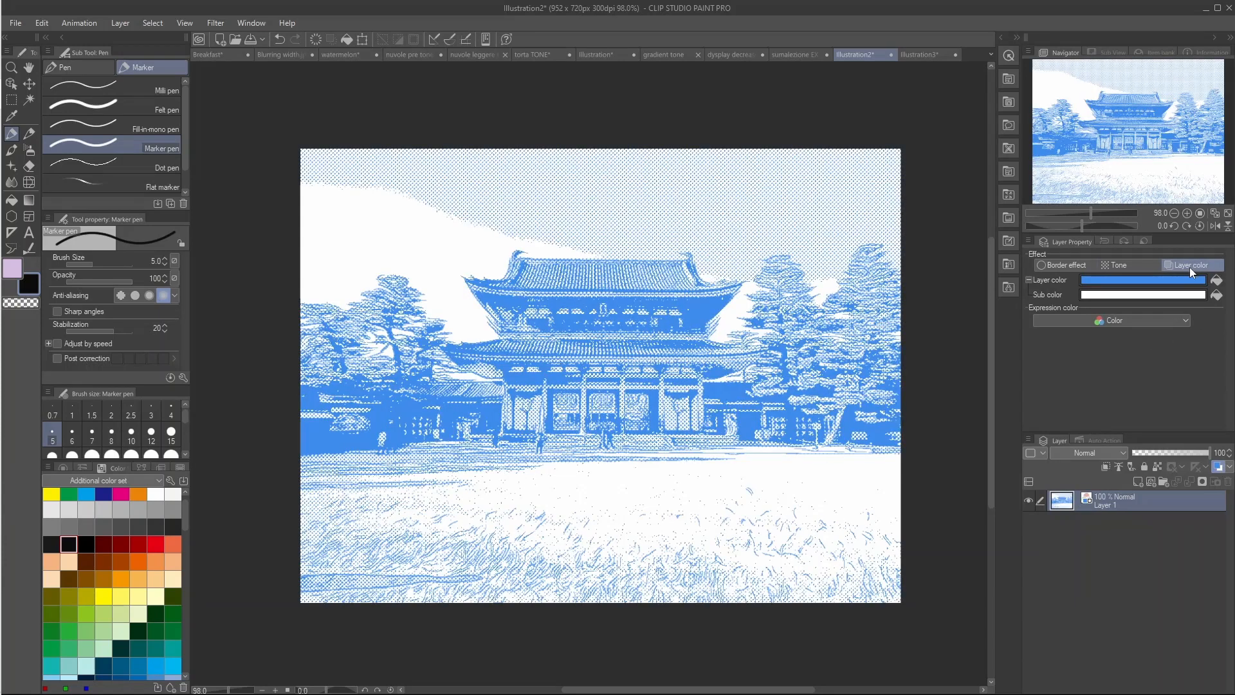
click(1153, 295)
drag(542, 249, 550, 236)
click(587, 281)
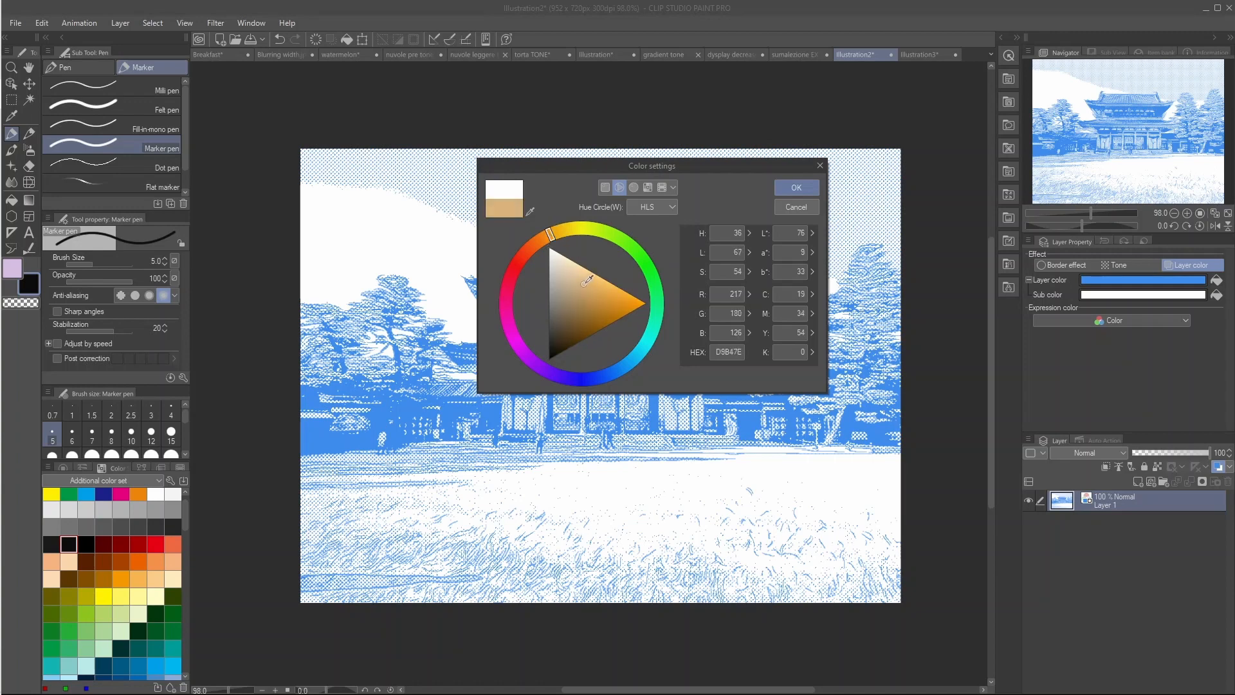
drag(587, 281, 587, 281)
click(777, 187)
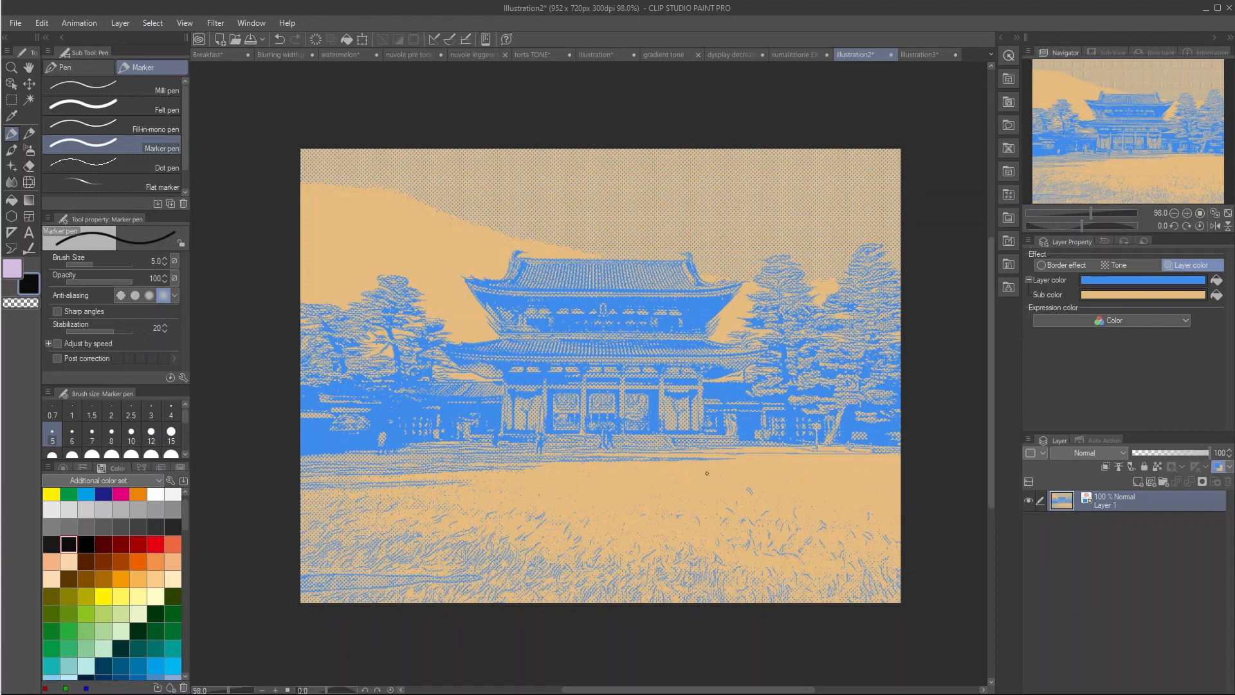
Step: Sketch two simple standing figures in the foreground on a new layer, and turn off the Layer color effect on Layer 1
click(1140, 482)
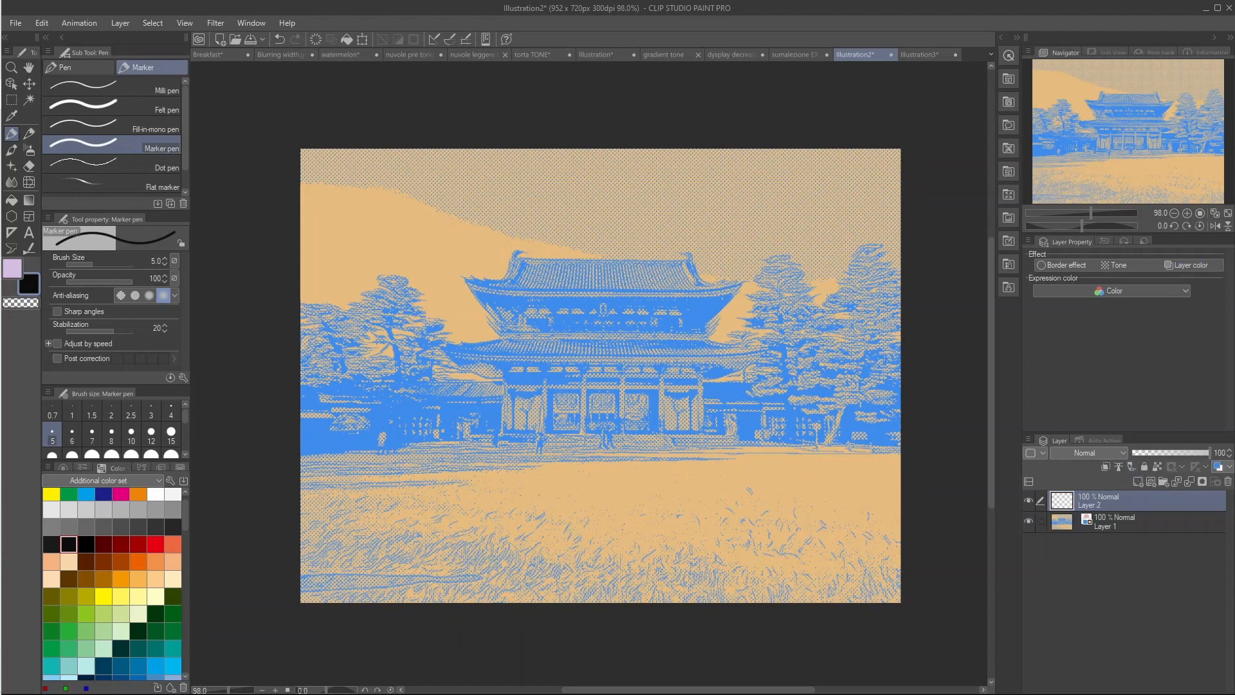
mouse_move(680, 509)
mouse_down()
mouse_move(690, 477)
mouse_move(706, 515)
mouse_move(684, 504)
mouse_move(682, 602)
mouse_up()
drag(733, 526, 745, 601)
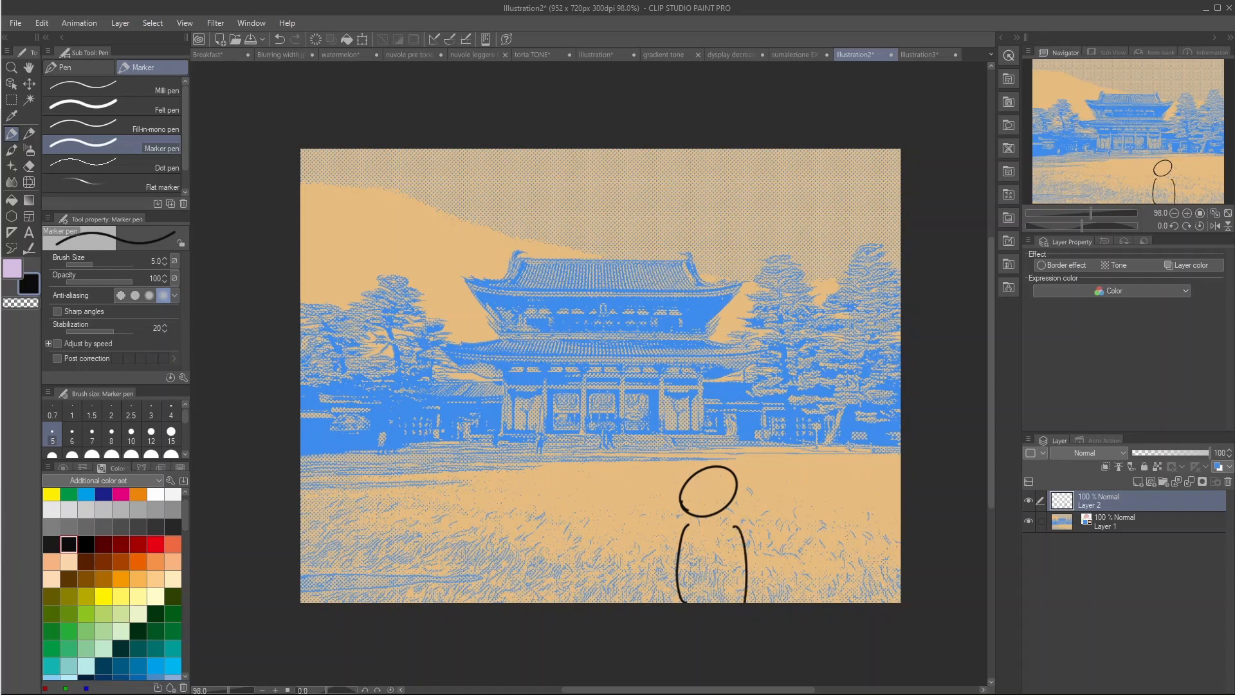
mouse_move(763, 519)
mouse_down()
mouse_move(791, 533)
mouse_move(769, 539)
mouse_move(765, 602)
mouse_up()
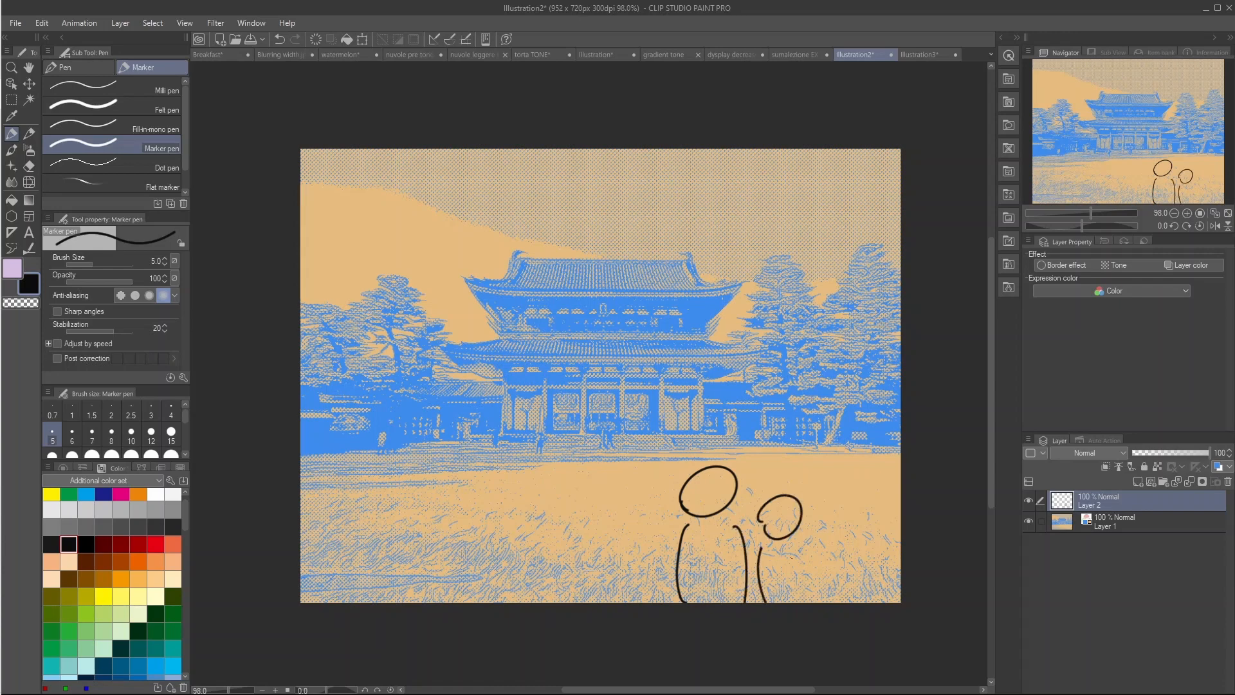
drag(795, 550, 806, 602)
click(1113, 521)
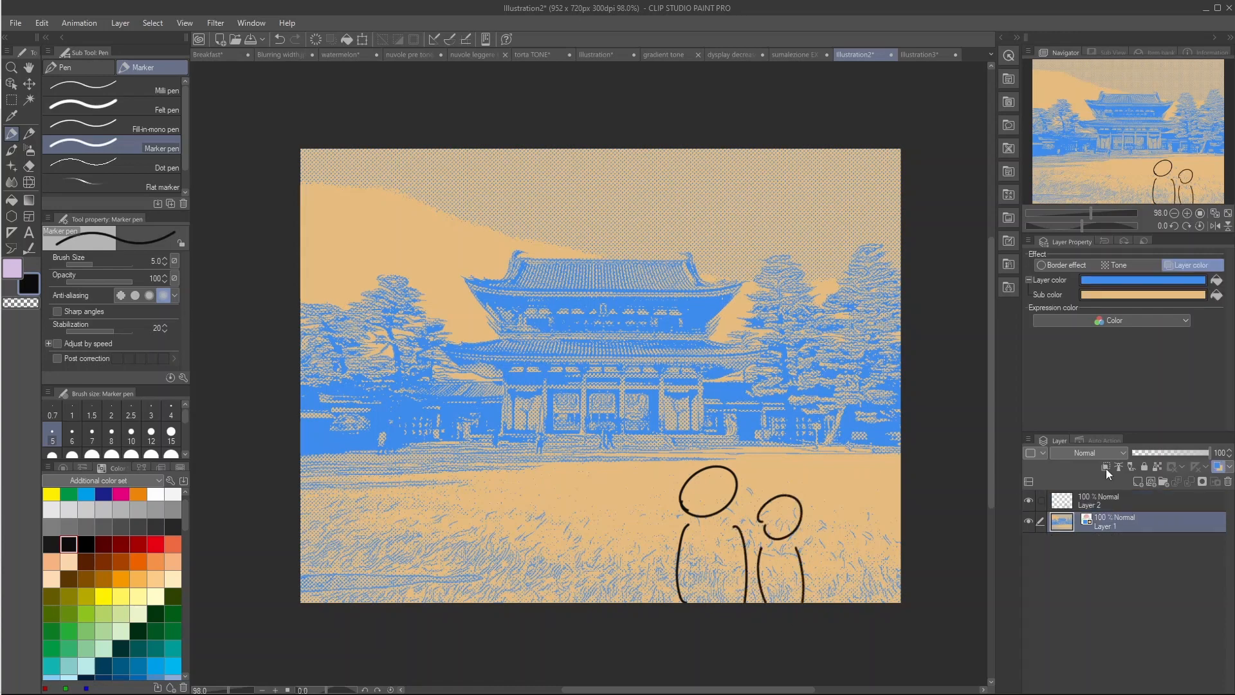
click(1185, 264)
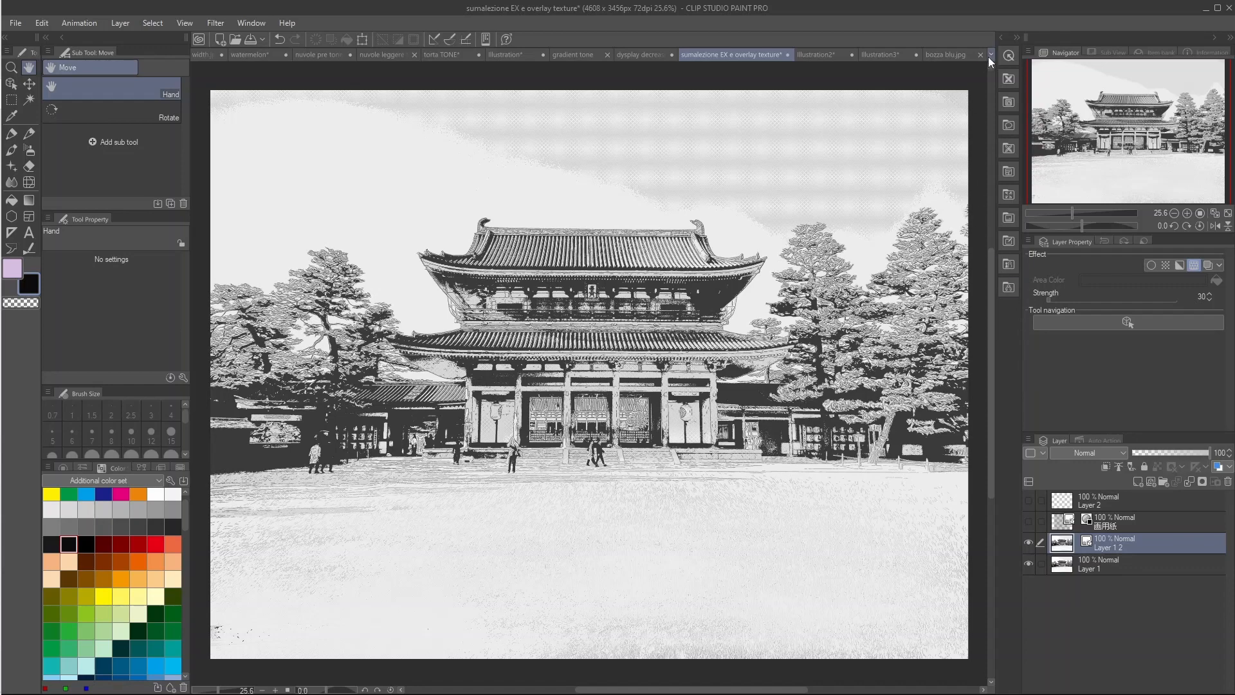
Step: Place the 画用紙 paper texture above Layer 1 2 and overlay it on the temple image with a strength of 35
click(1002, 37)
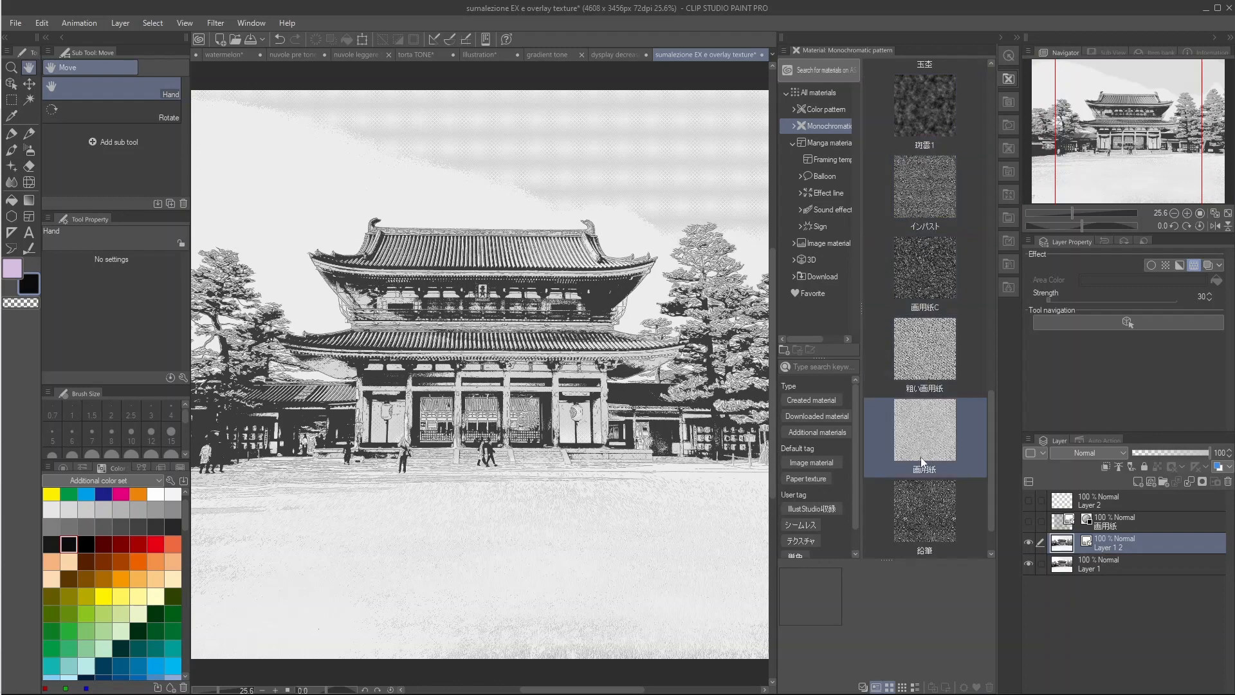
drag(928, 433, 1087, 543)
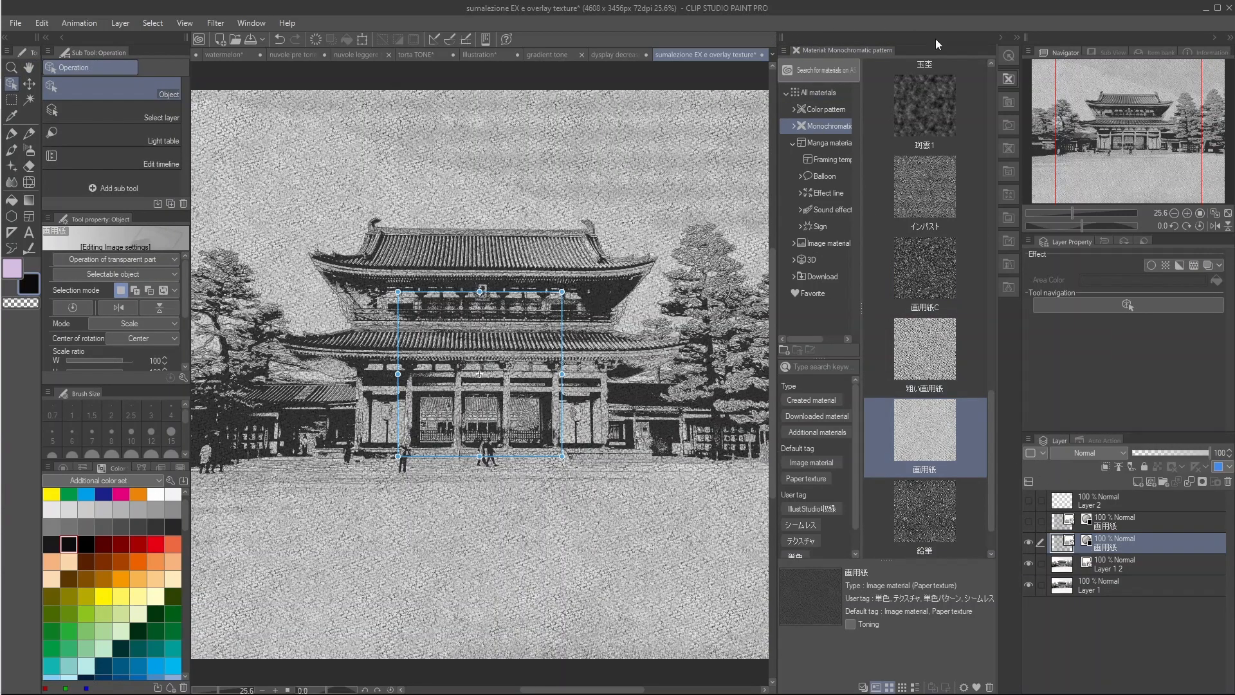
click(1000, 37)
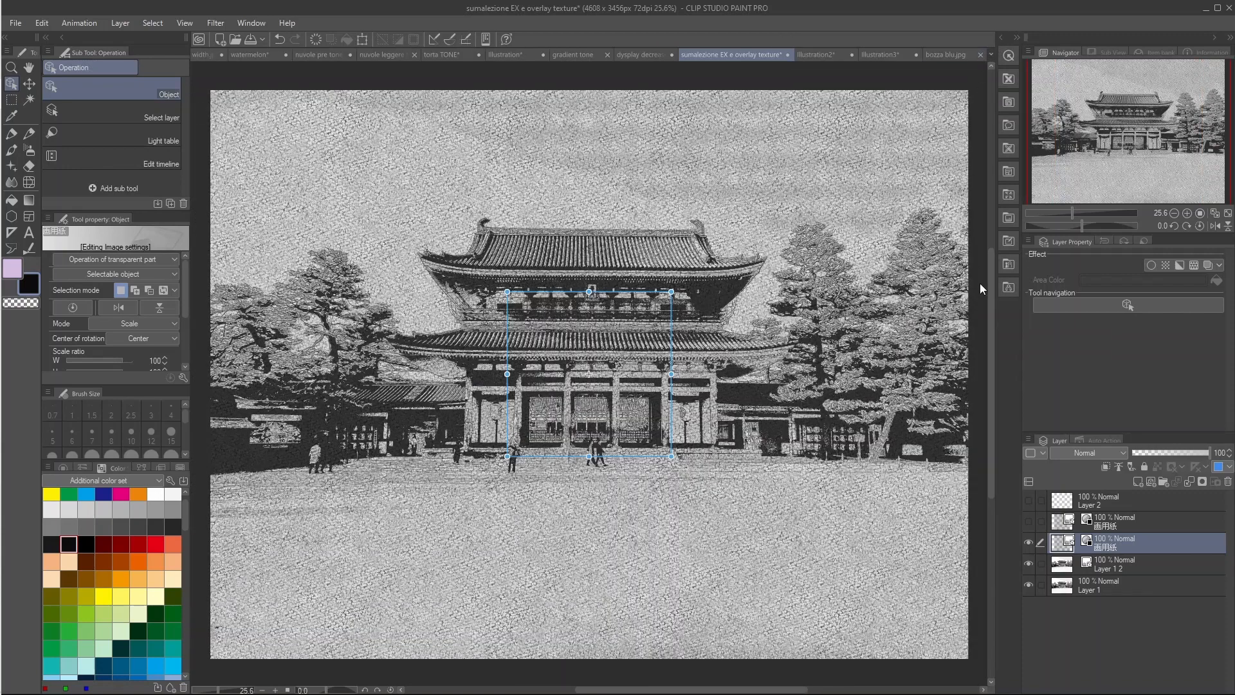
click(1194, 265)
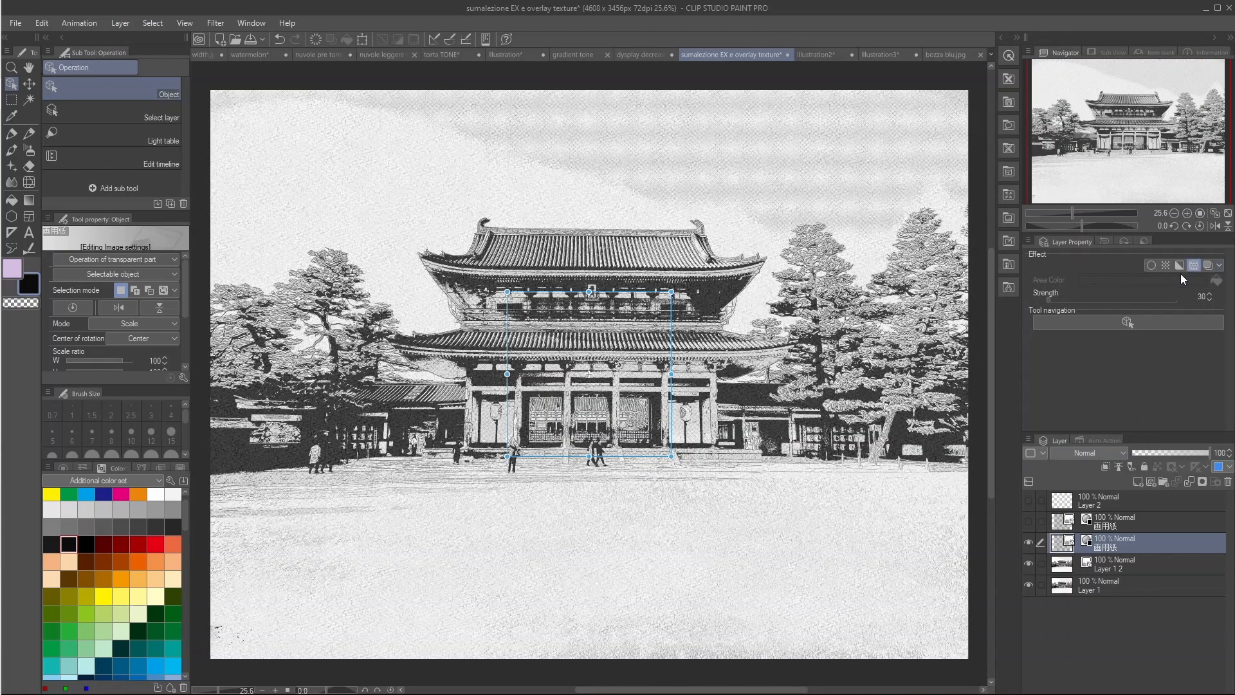
mouse_move(1063, 299)
mouse_down()
mouse_move(1091, 296)
mouse_move(1051, 299)
mouse_up()
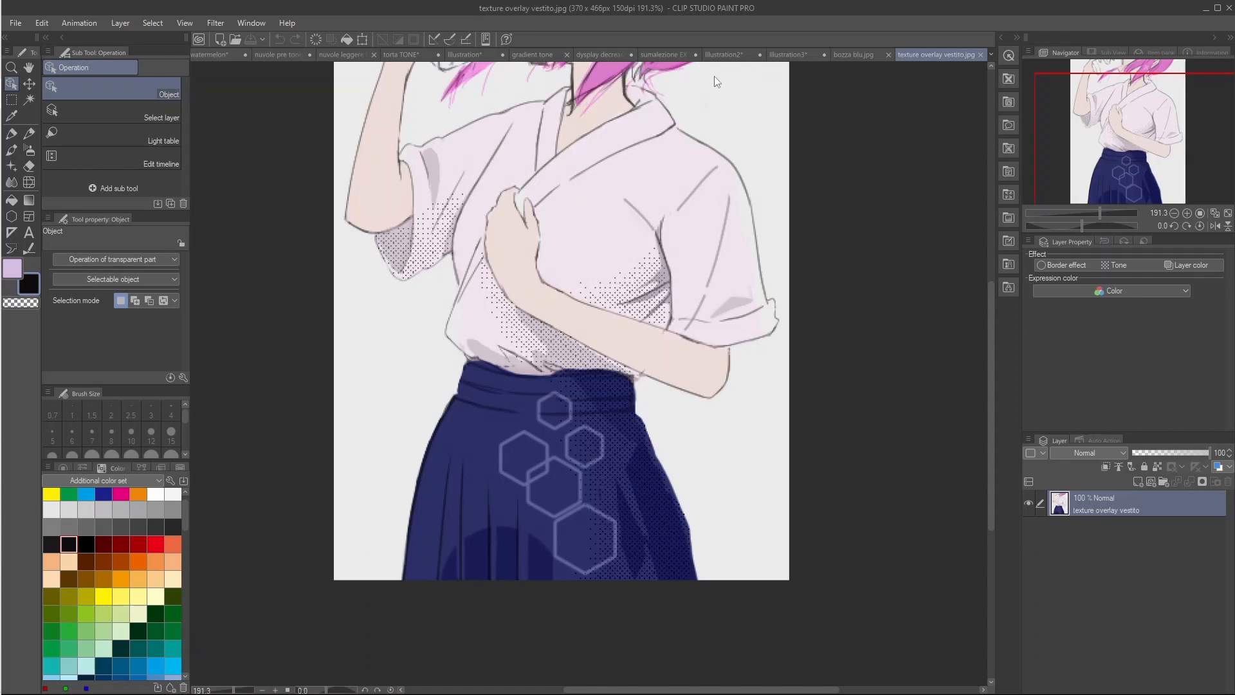
Step: Return to the "sumalezione EX e overlay texture" illustration and select Layer 2
click(668, 56)
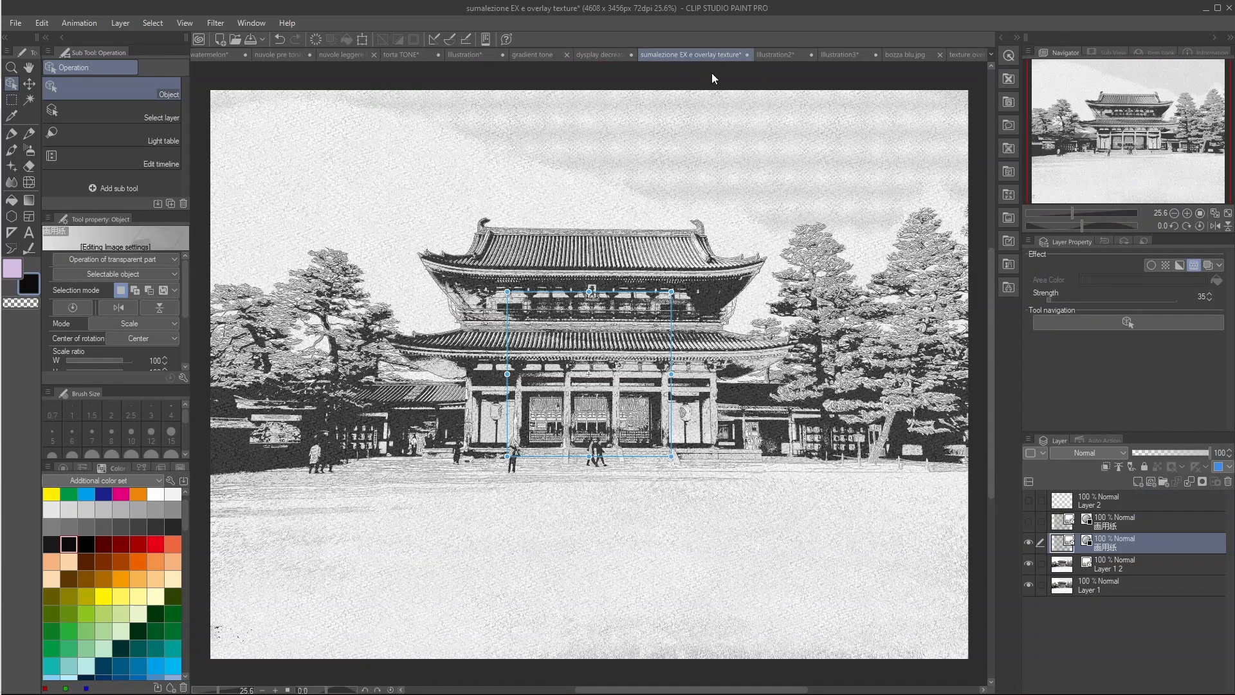
click(1158, 501)
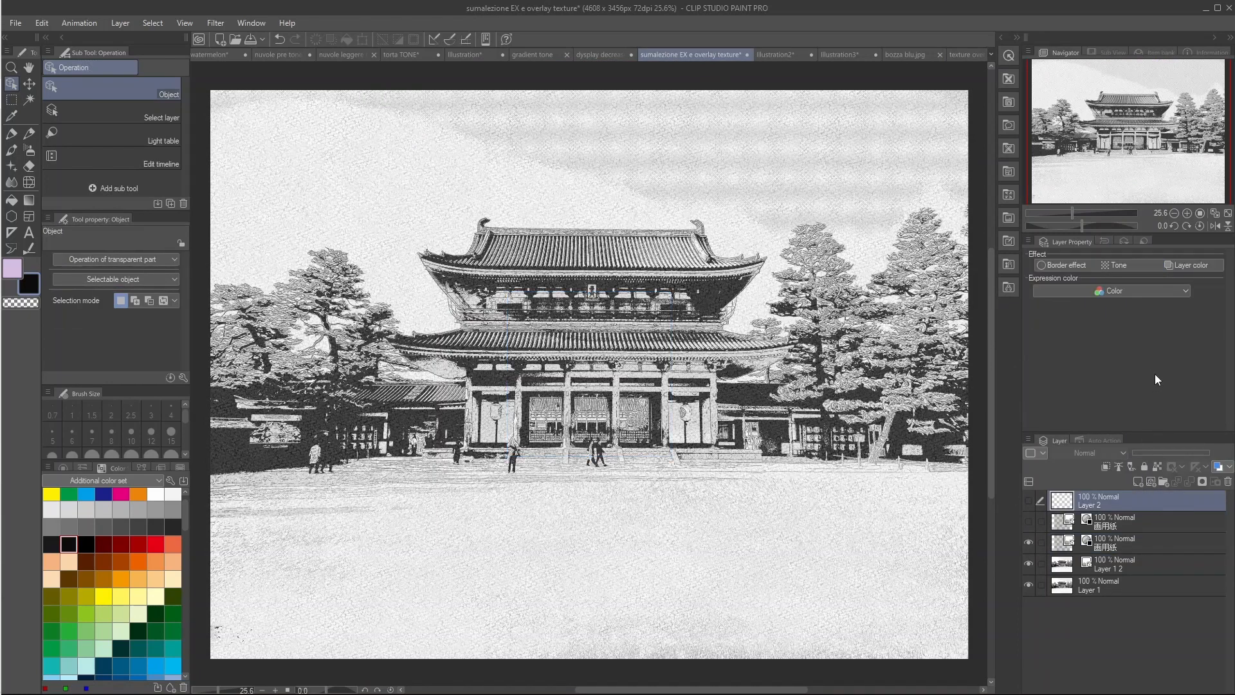